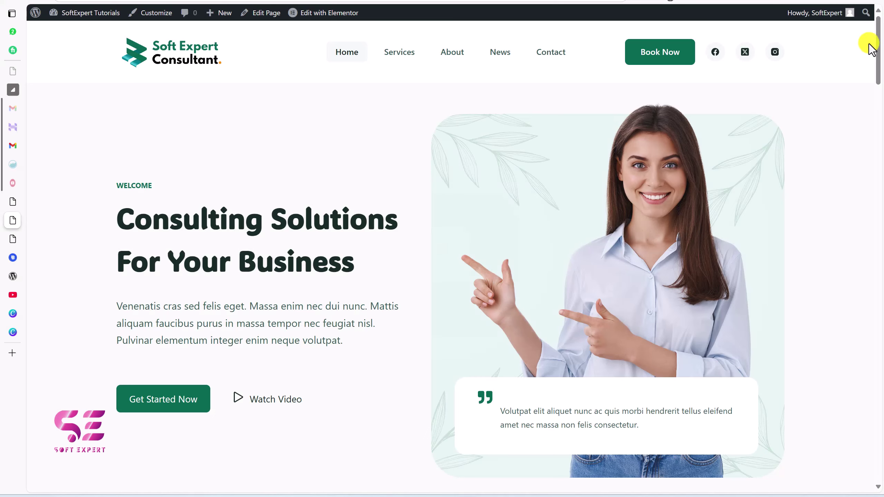
In the Book a Consultation section, choose November 15, 2024 at 01:00 PM and continue to the booking details.
left_click_drag(873, 50, 877, 395)
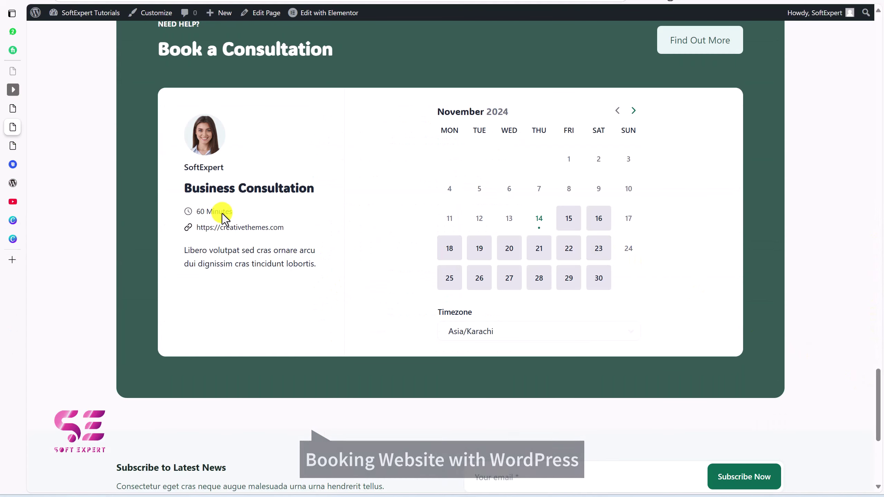
left_click_drag(183, 189, 355, 192)
left_click(355, 192)
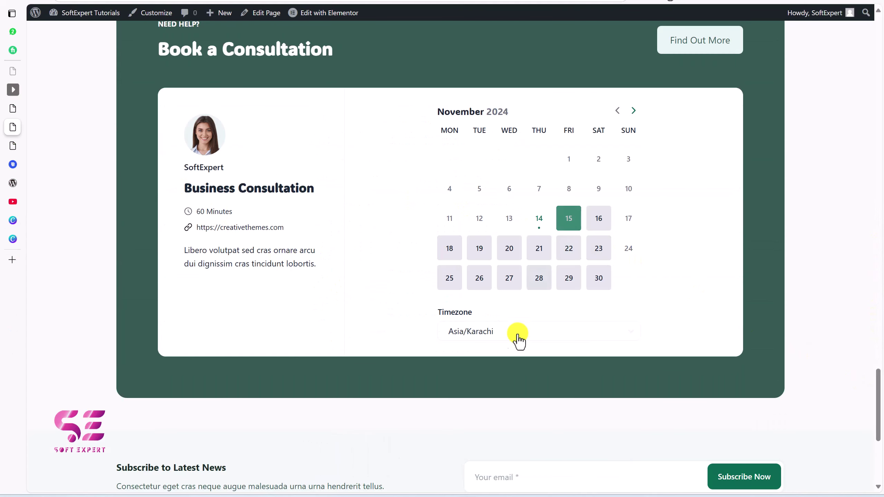
left_click(571, 221)
left_click(633, 180)
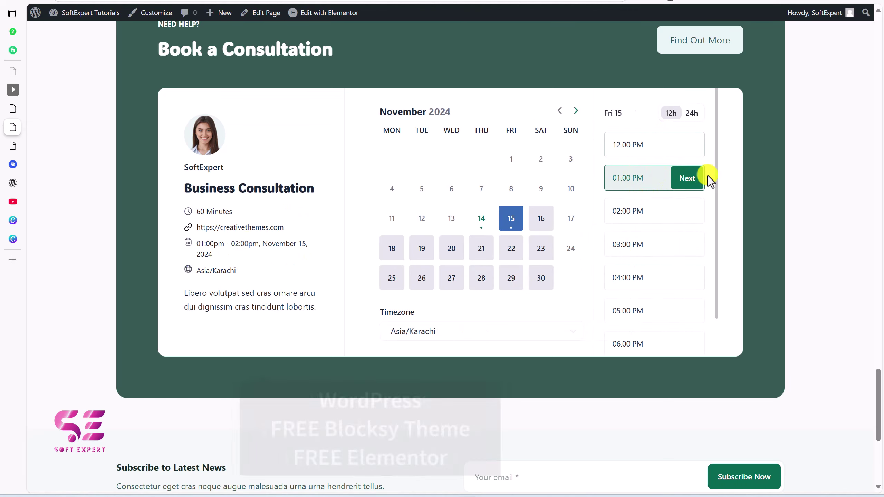
left_click(689, 184)
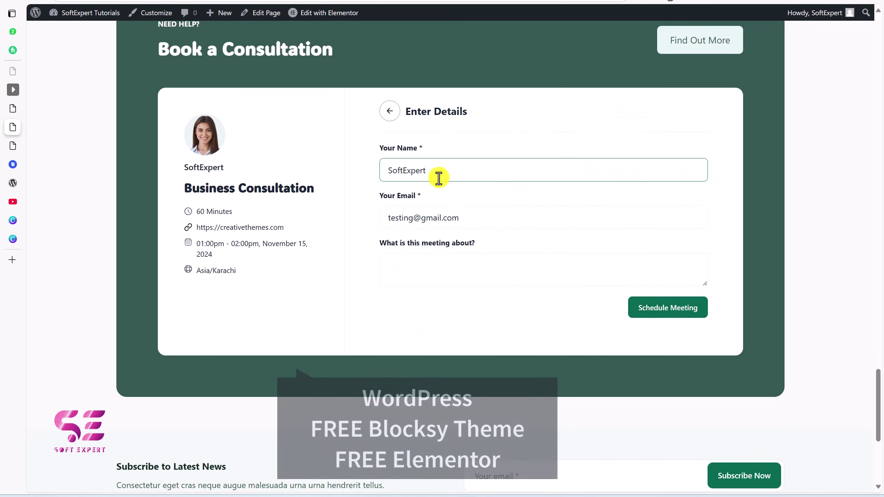
Enter "Testing" as the meeting's subject, keep the prefilled name and e-mail, and schedule the meeting.
left_click_drag(438, 178, 363, 184)
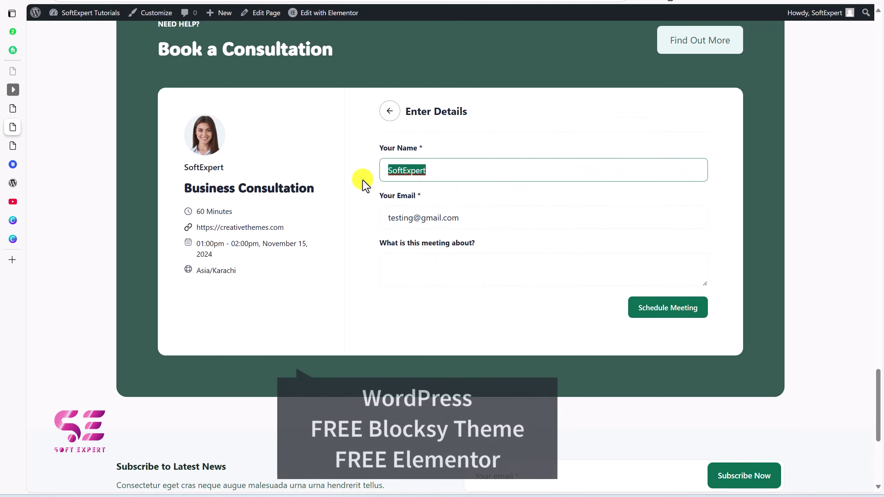
left_click(412, 257)
type("Tst")
key("BackSpace")
key("BackSpace")
type("esting")
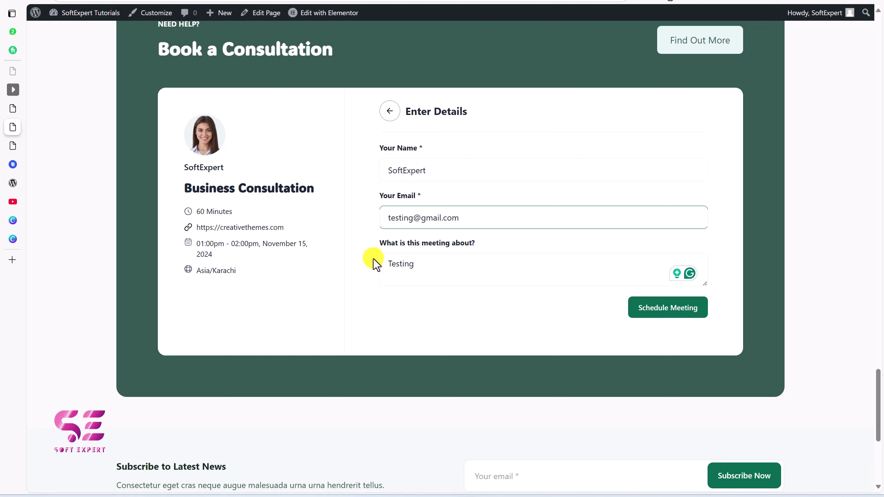
left_click(646, 312)
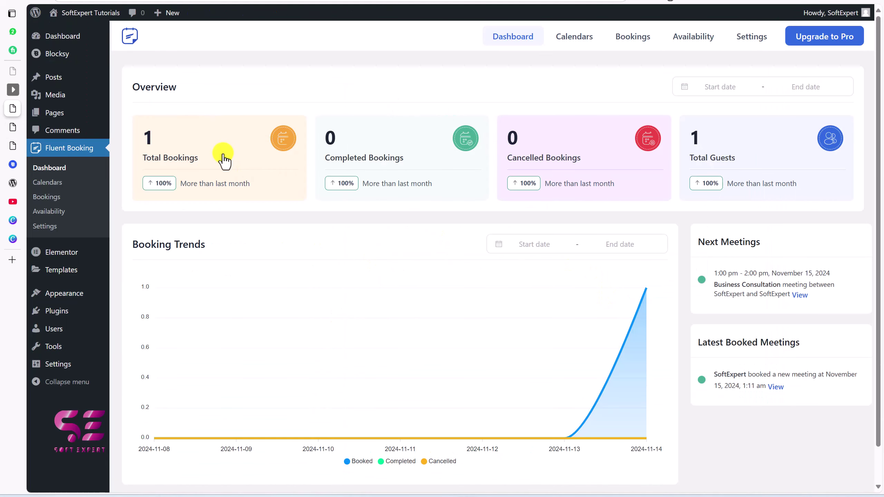
Open the total bookings list in Fluent Booking and view the details of the Business Consultation booking.
left_click(243, 160)
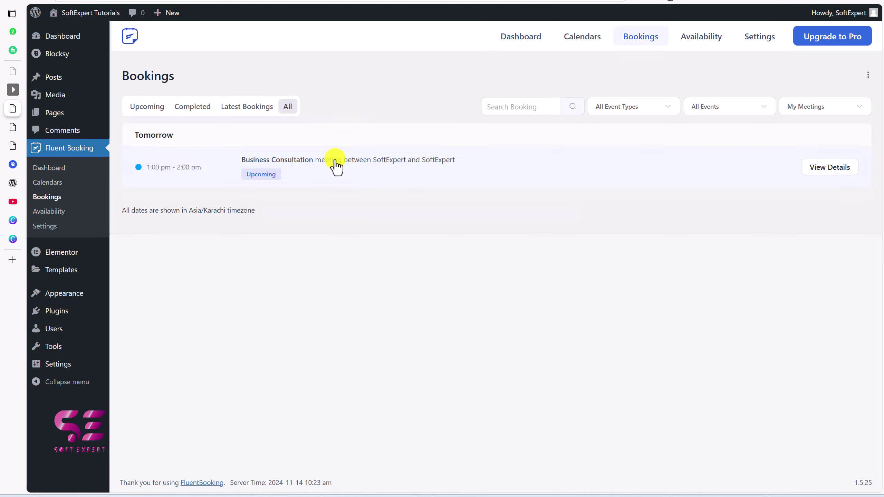
left_click(838, 173)
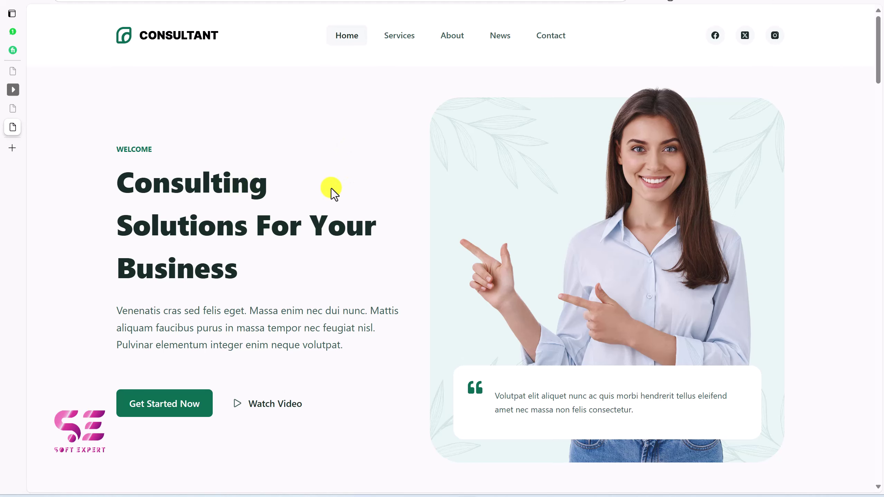
Examine the Consultant demo's home page, including its expertise, testimonials and business consulting services sections.
scroll(362, 183, "down", 10)
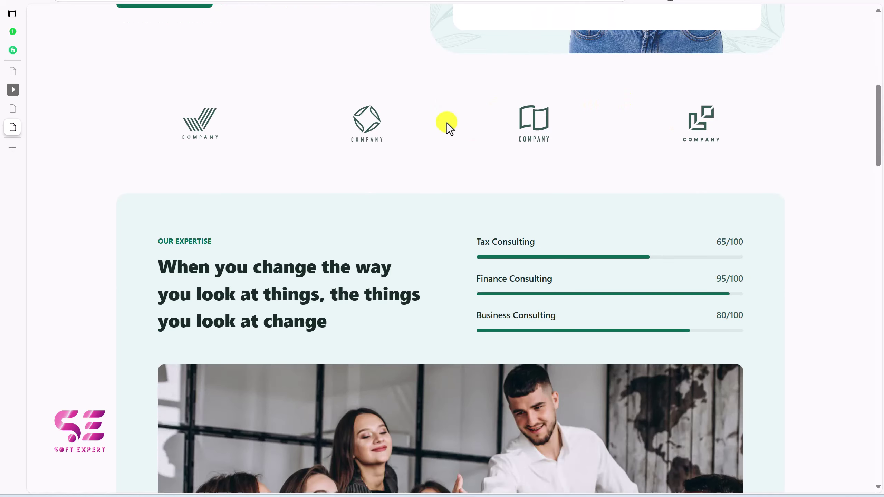
scroll(503, 125, "down", 4)
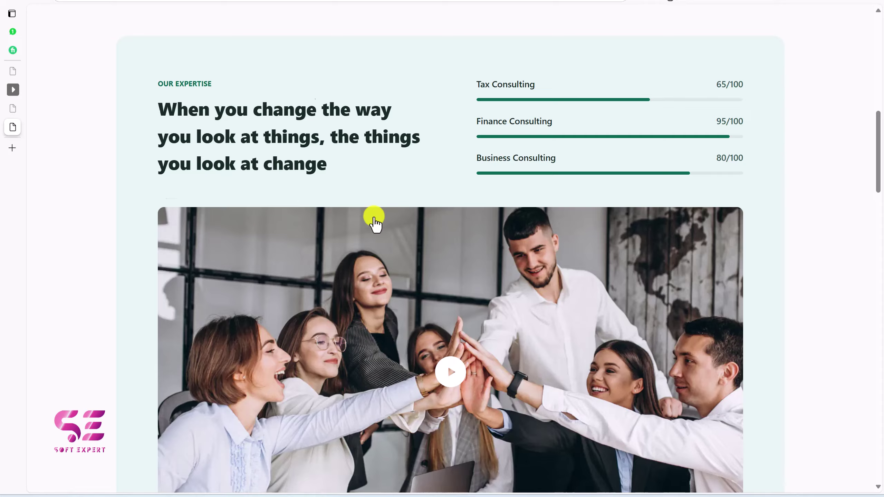
scroll(450, 316, "down", 1)
scroll(459, 332, "down", 10)
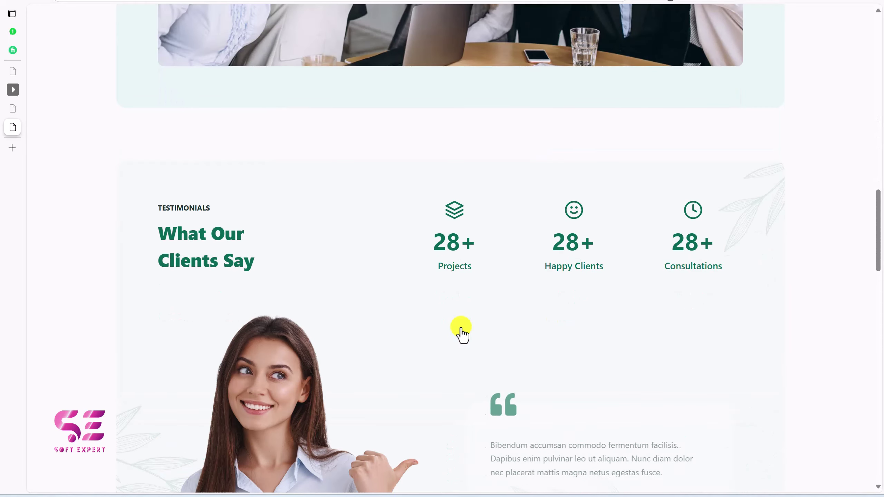
scroll(461, 335, "down", 3)
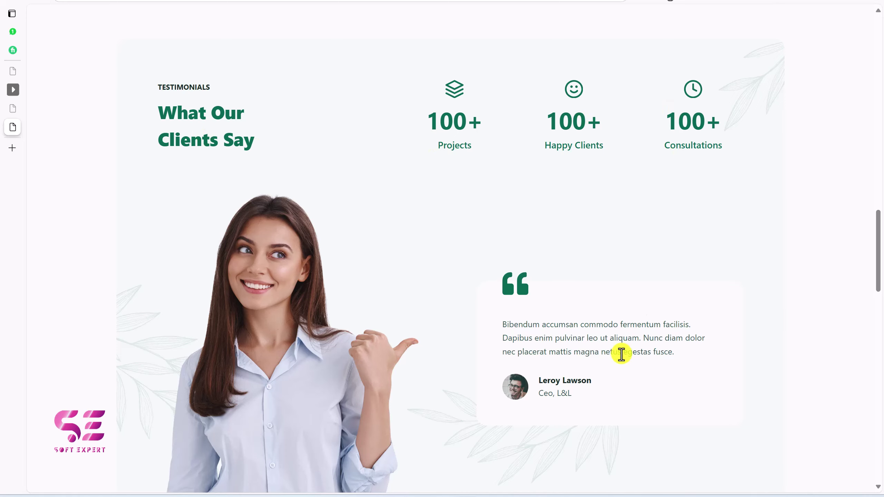
scroll(611, 379, "down", 12)
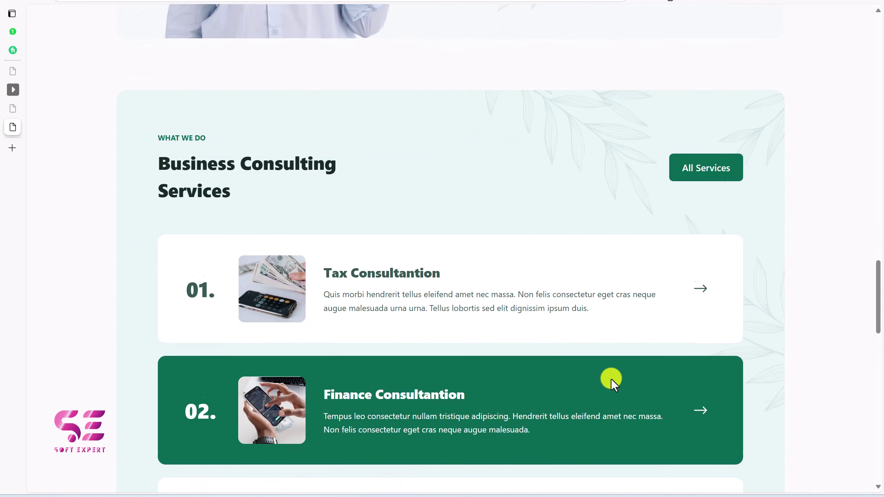
scroll(611, 379, "down", 2)
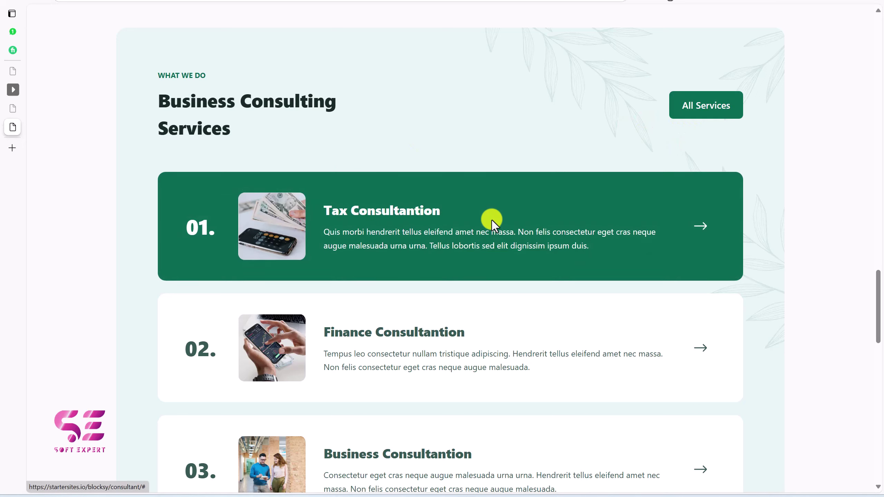
scroll(491, 220, "down", 1)
scroll(419, 177, "down", 10)
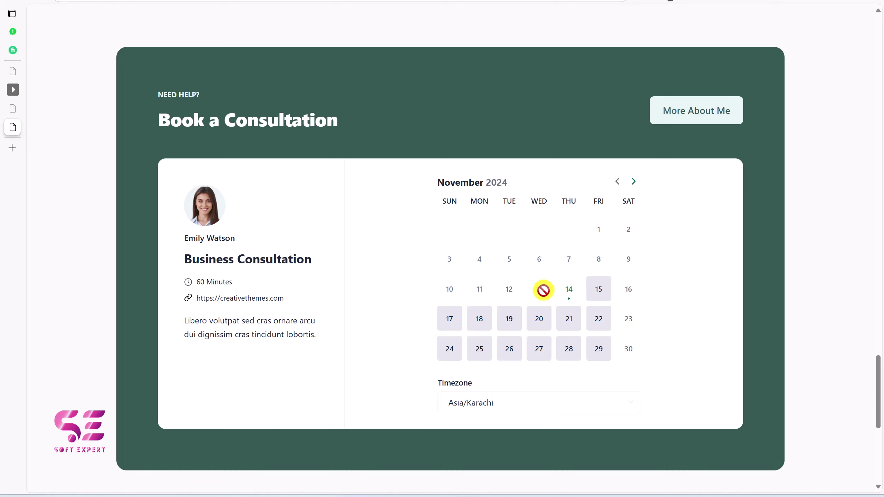
In the demo's booking calendar, choose November 20, 2024 at 02:00 PM and continue to the meeting description in the details form.
left_click(569, 318)
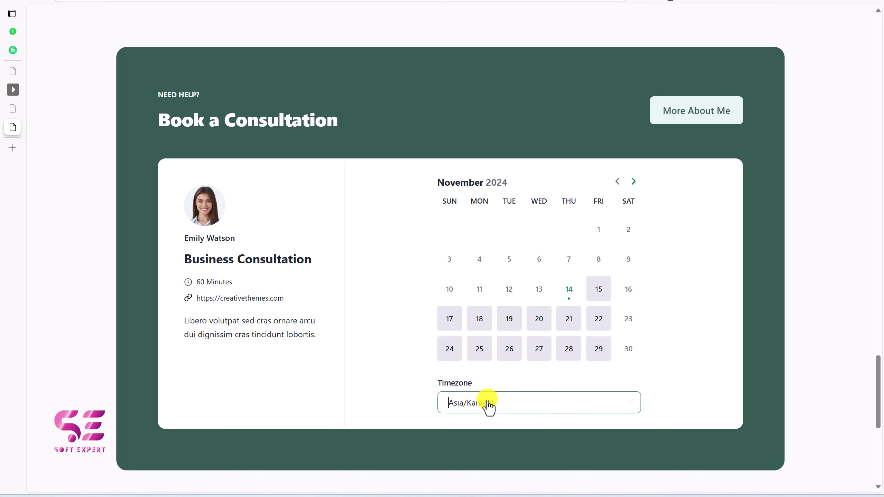
left_click(538, 323)
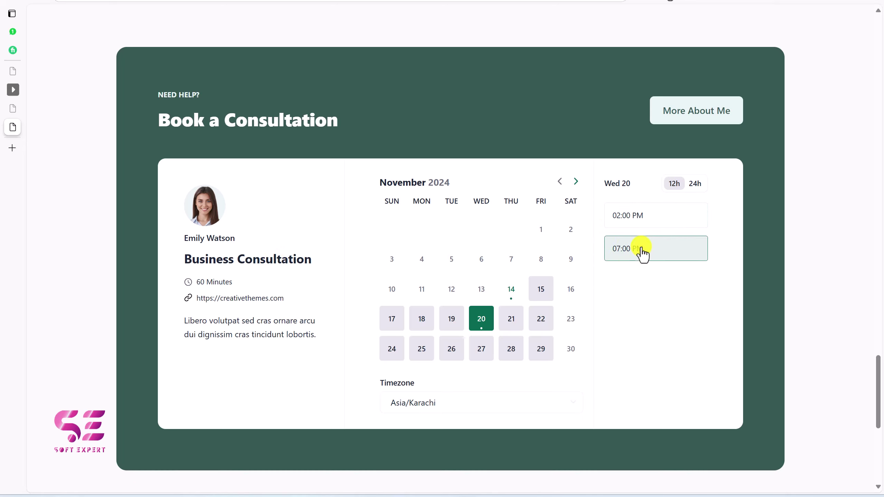
left_click(628, 222)
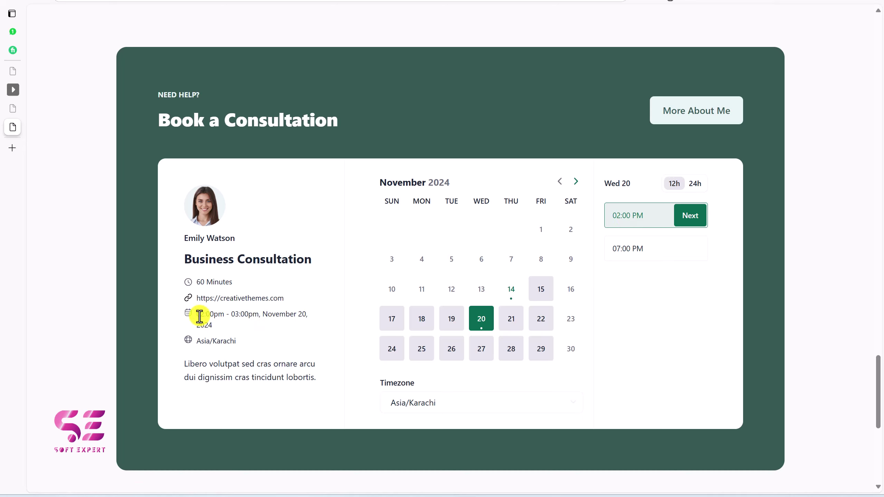
left_click_drag(198, 314, 239, 314)
left_click(700, 217)
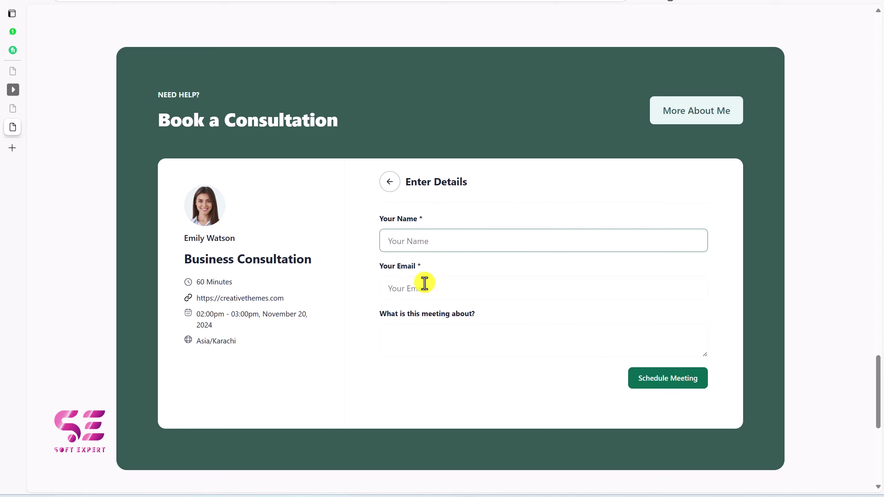
left_click(428, 333)
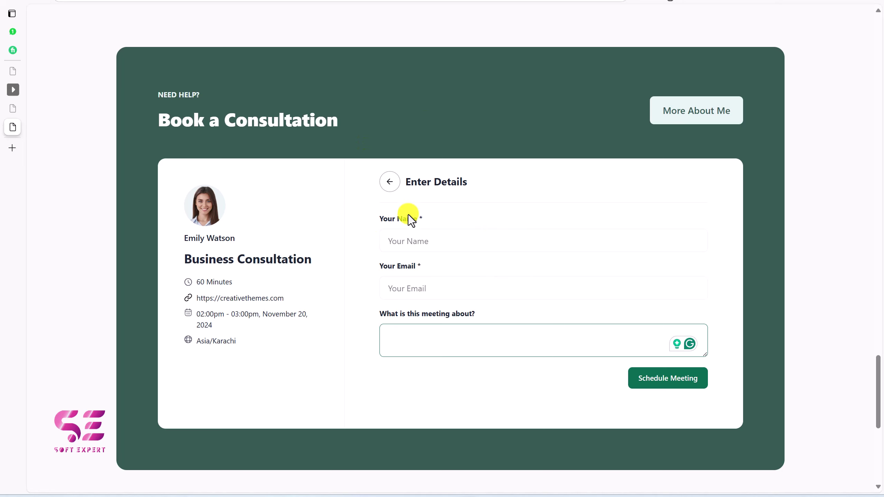
Check the home page footer, open the Services page, and examine its services, Three Easy Steps, pricing plans and contact sections.
scroll(434, 264, "down", 5)
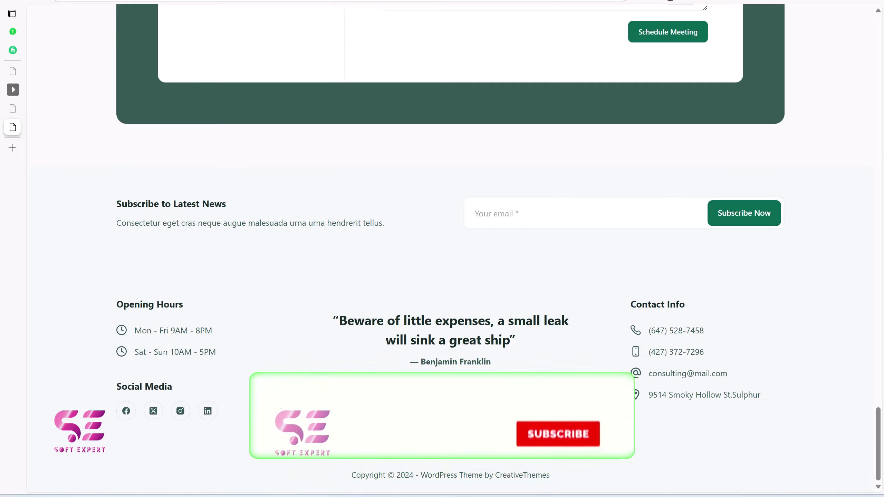
scroll(556, 313, "up", 10)
scroll(557, 312, "up", 15)
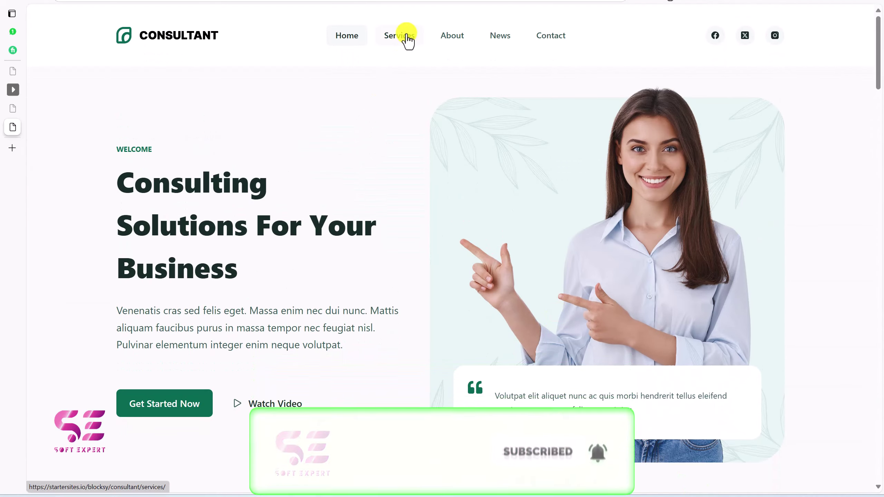
left_click(402, 36)
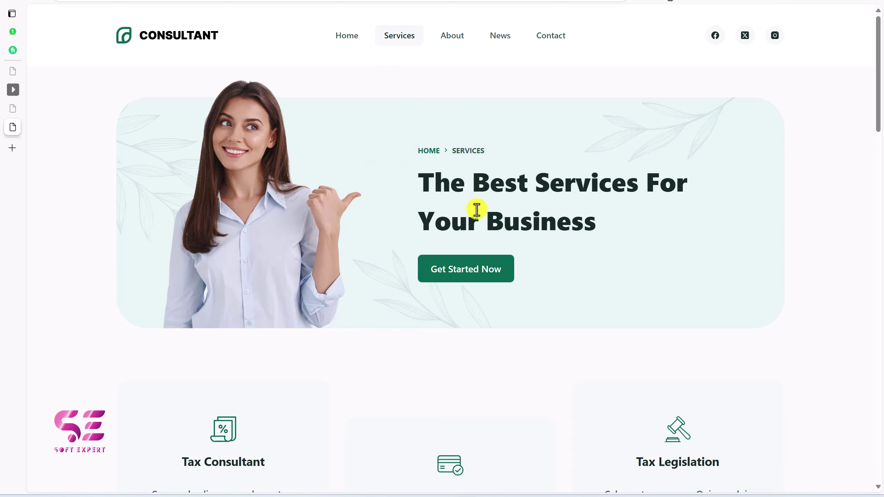
scroll(473, 209, "down", 8)
scroll(469, 272, "down", 15)
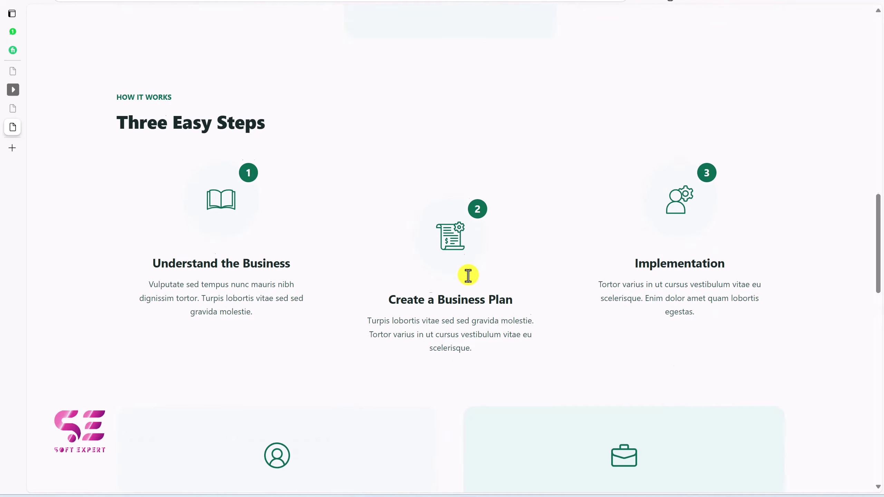
scroll(468, 276, "down", 1)
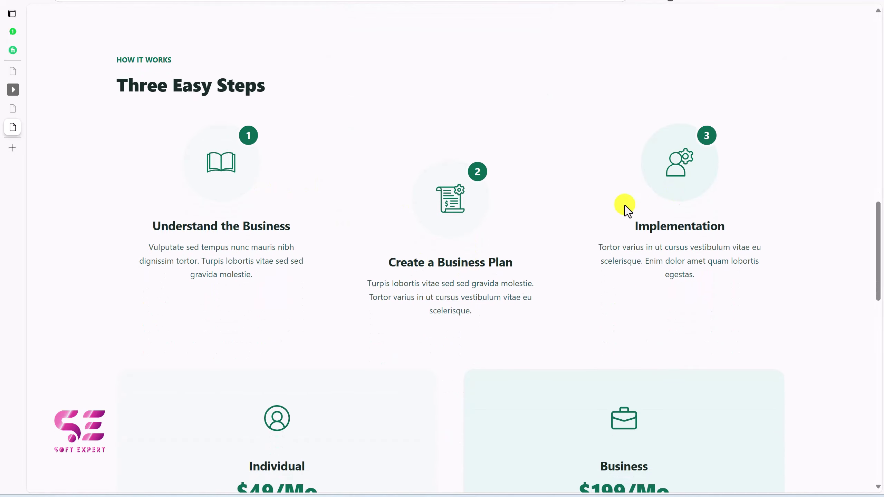
scroll(423, 231, "down", 9)
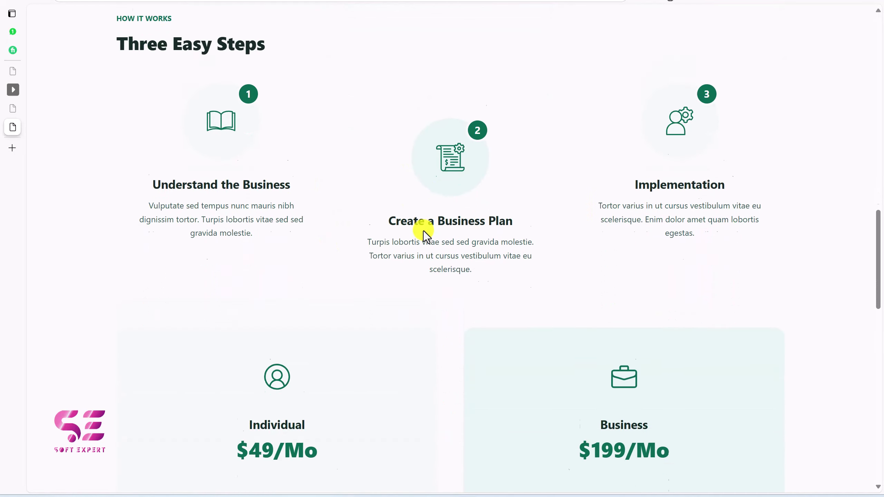
scroll(594, 226, "down", 10)
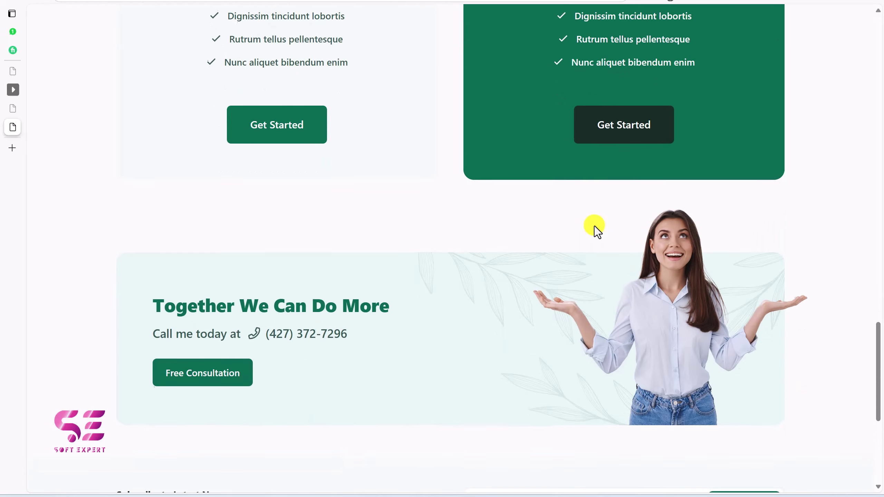
scroll(415, 211, "down", 2)
scroll(427, 210, "down", 3)
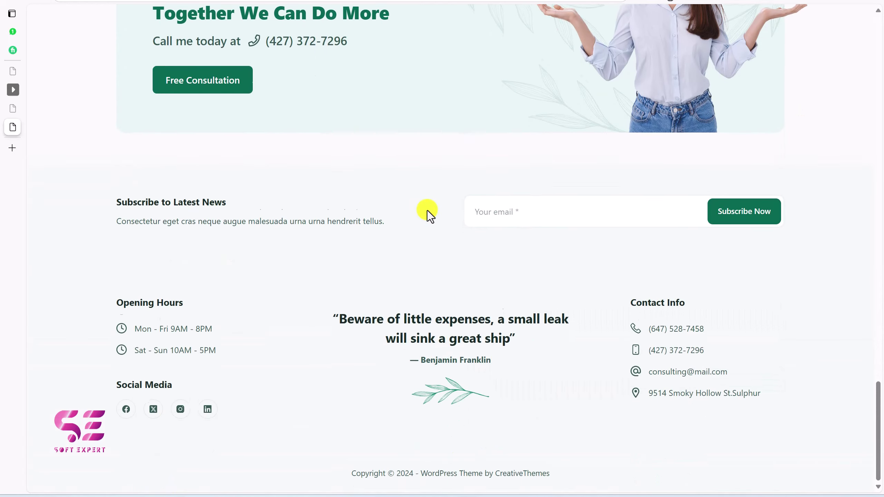
scroll(423, 321, "up", 20)
scroll(424, 322, "up", 12)
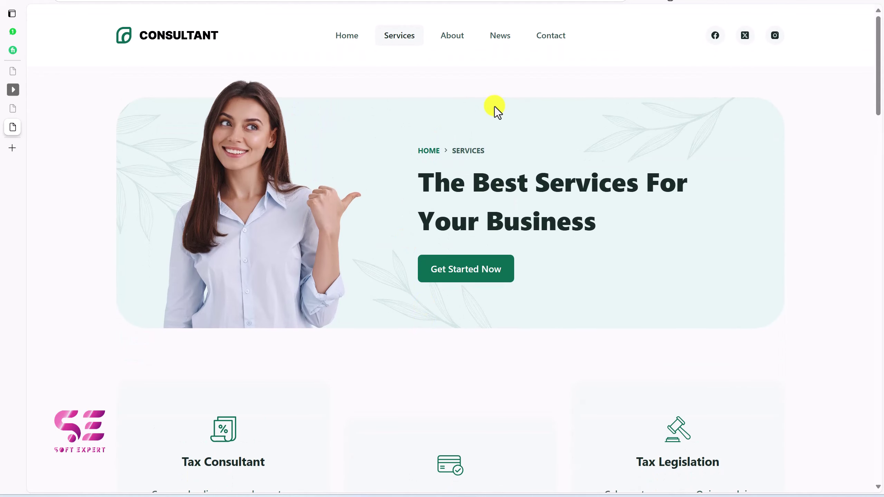
Open the About page and expand the FAQ entry "Consequat sem leo viverra nunc turpis duis diam".
left_click(452, 43)
scroll(423, 161, "down", 20)
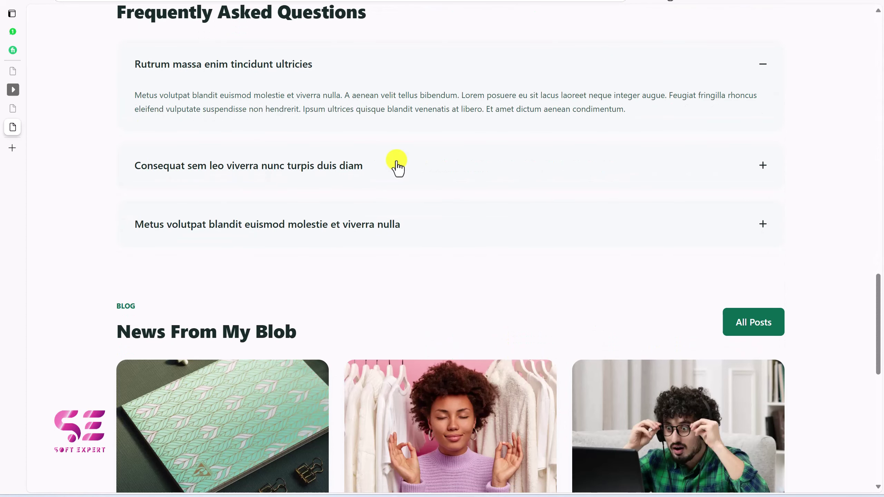
left_click(397, 167)
scroll(396, 171, "down", 3)
scroll(433, 229, "down", 5)
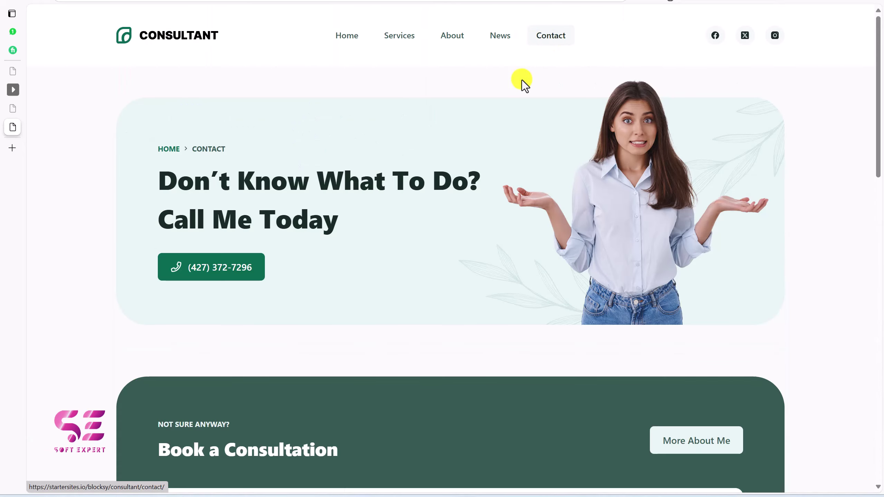
Examine the Contact page, including its consultation booking calendar and the background section below it.
scroll(418, 133, "down", 3)
scroll(348, 174, "up", 3)
scroll(223, 272, "down", 7)
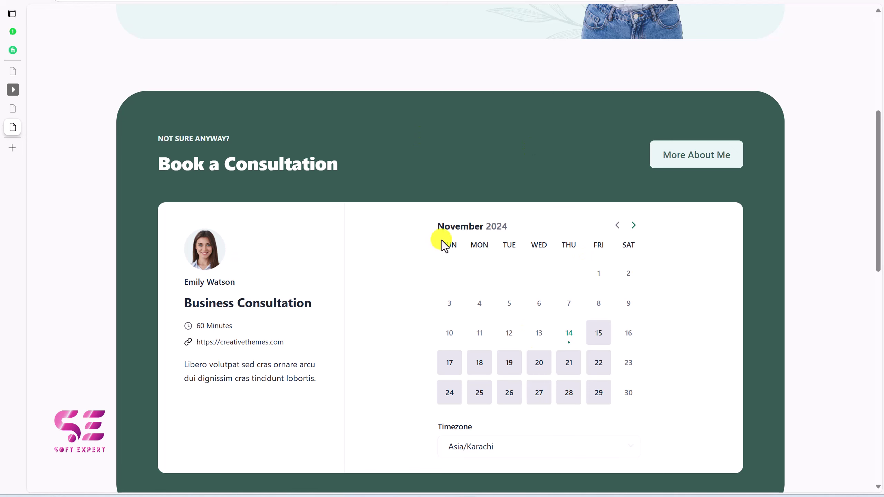
scroll(442, 240, "down", 8)
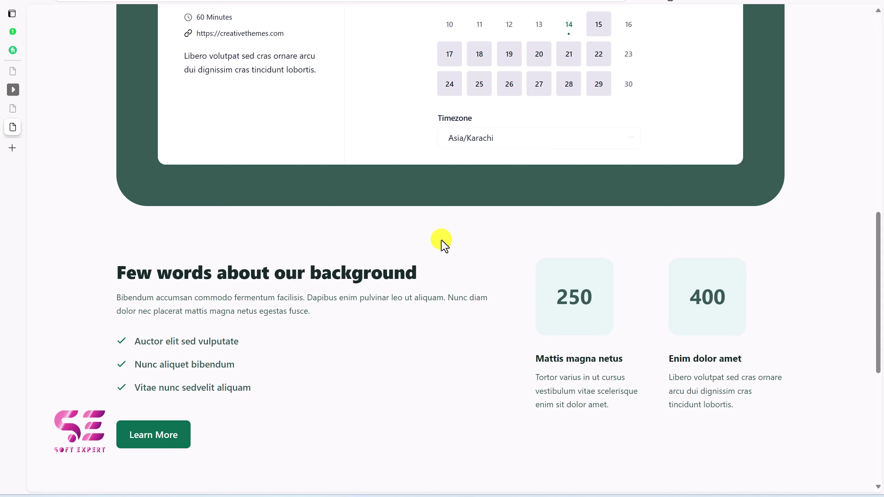
scroll(442, 240, "up", 12)
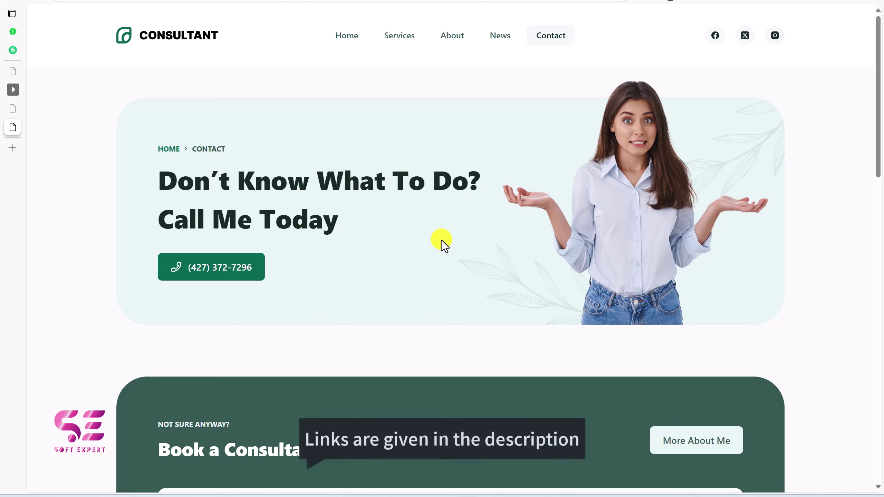
Open softexpert.pk/blocksy in a new browser tab and download the free Blocksy theme from its WordPress.org page.
left_click(12, 148)
type("softexpert.pk/blocksy")
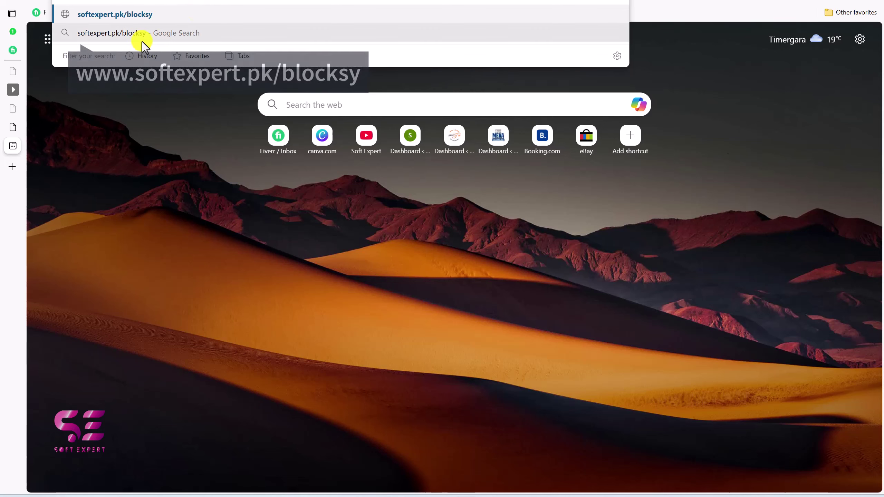
key("Return")
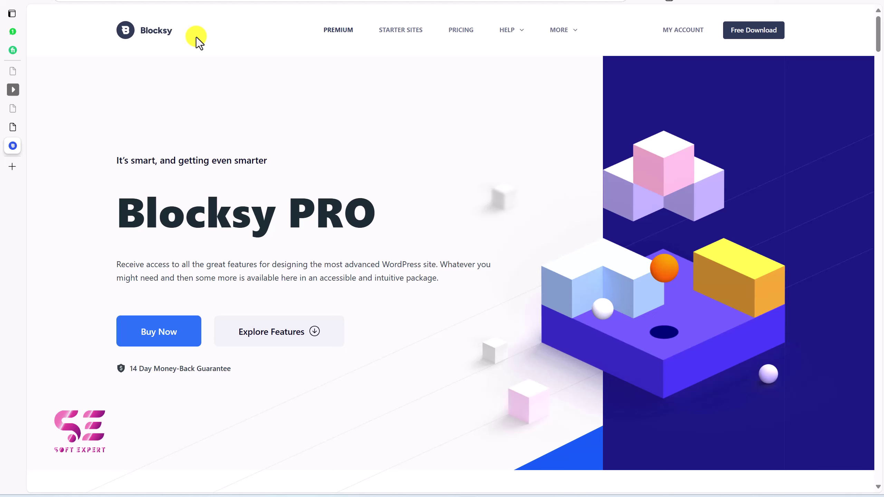
left_click(744, 32)
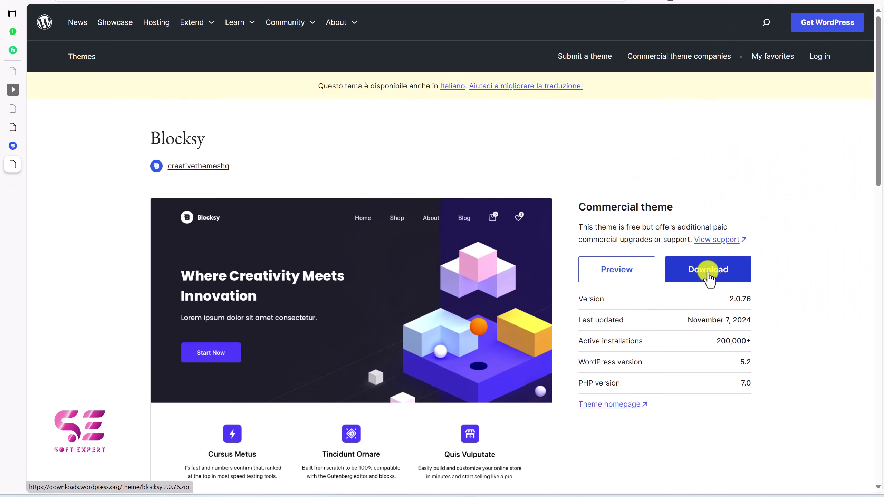
left_click(707, 272)
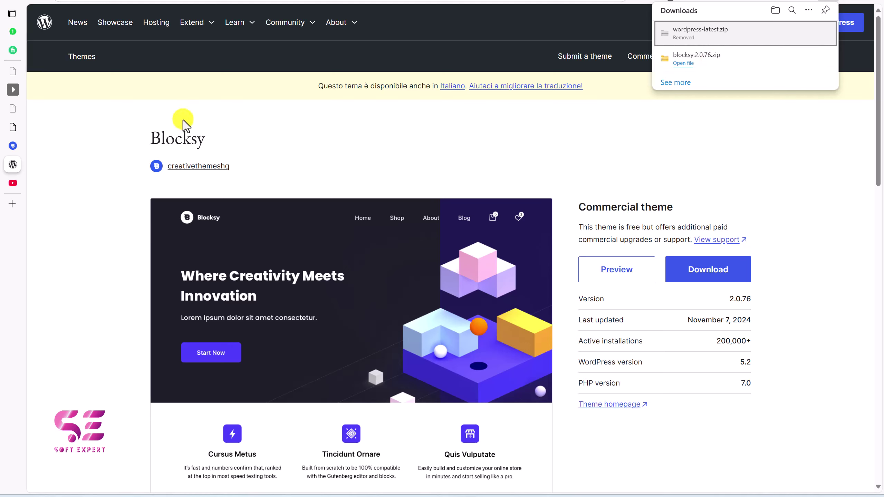
In the WordPress dashboard, upload the theme file blocksy.2.0.76.zip from the Downloads folder and install it.
left_click(13, 181)
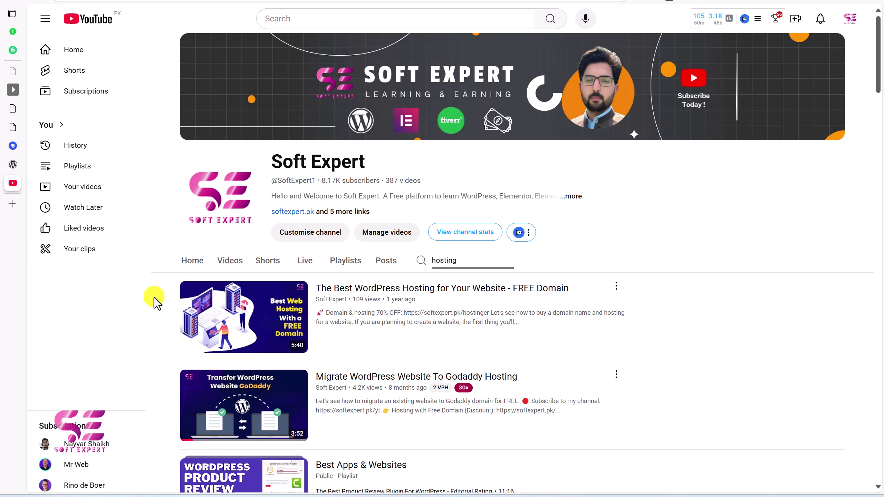
left_click(12, 108)
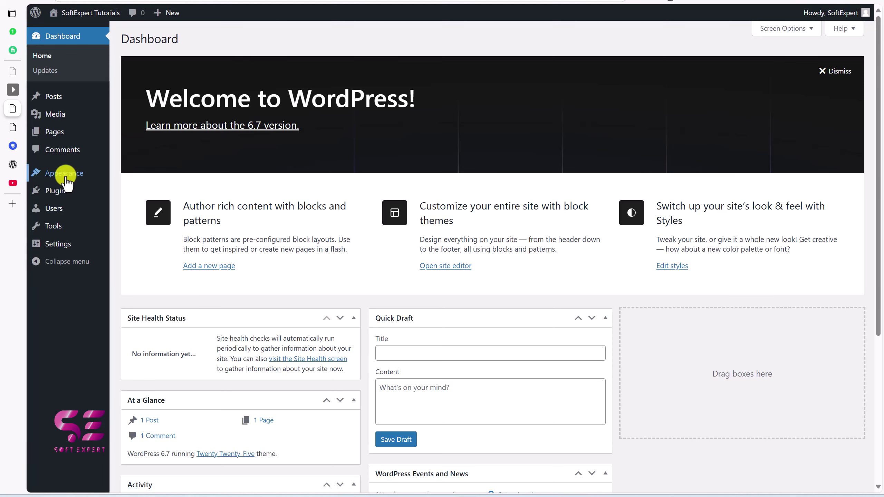
left_click(121, 175)
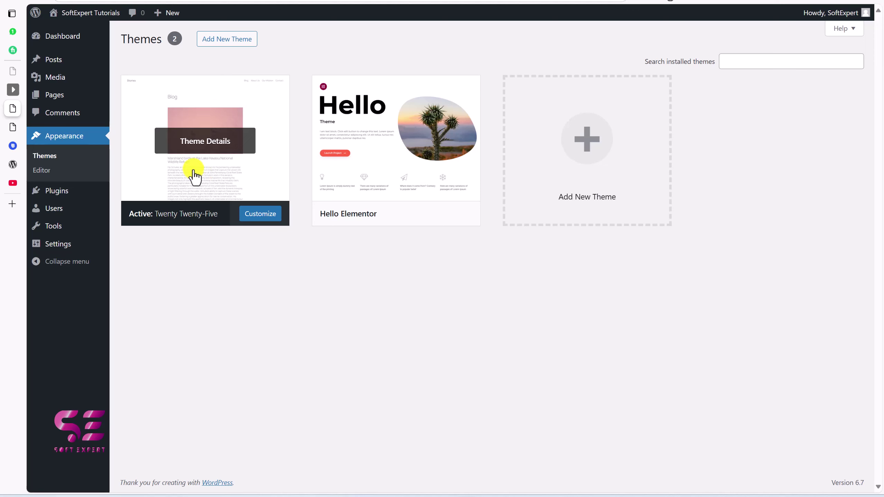
left_click(226, 39)
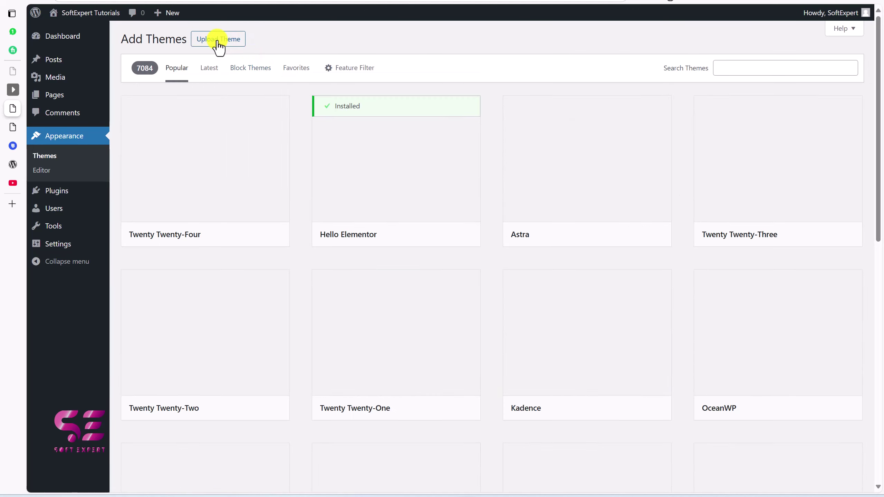
left_click(219, 40)
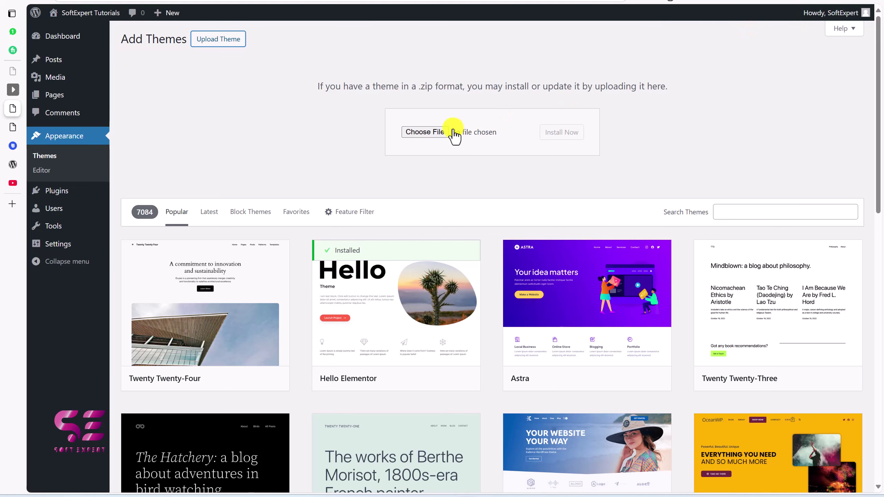
left_click(423, 131)
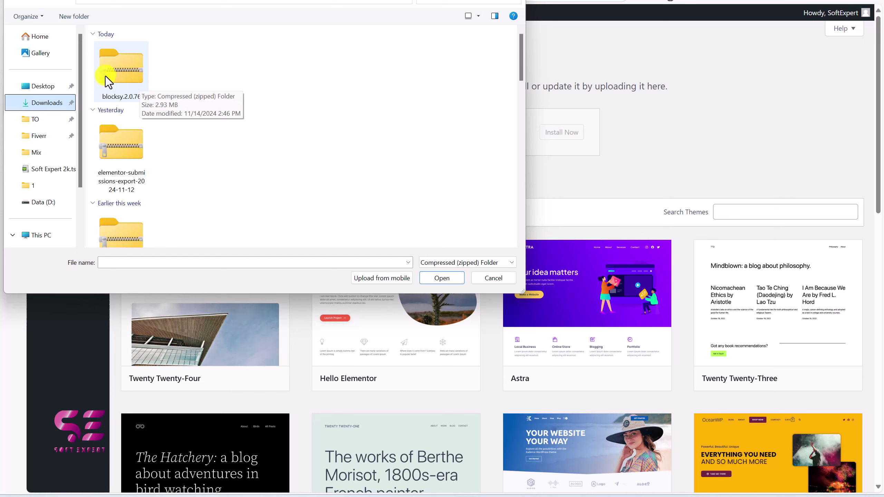
left_click(121, 69)
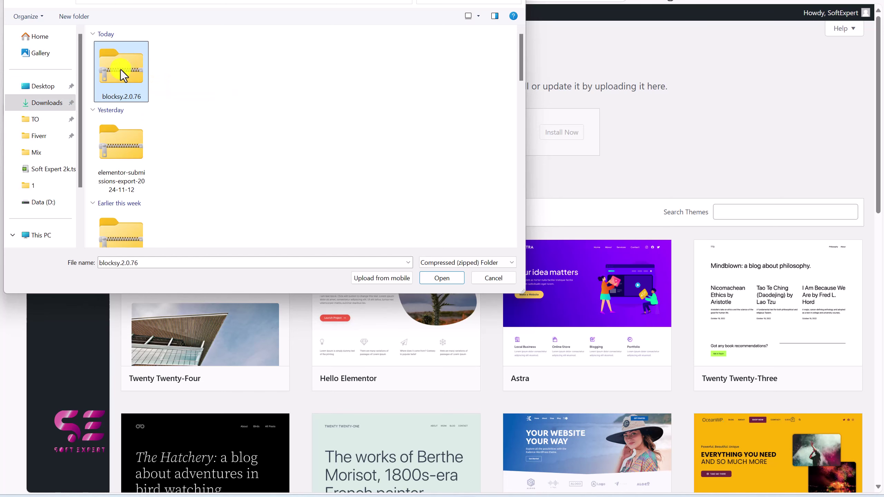
left_click(434, 278)
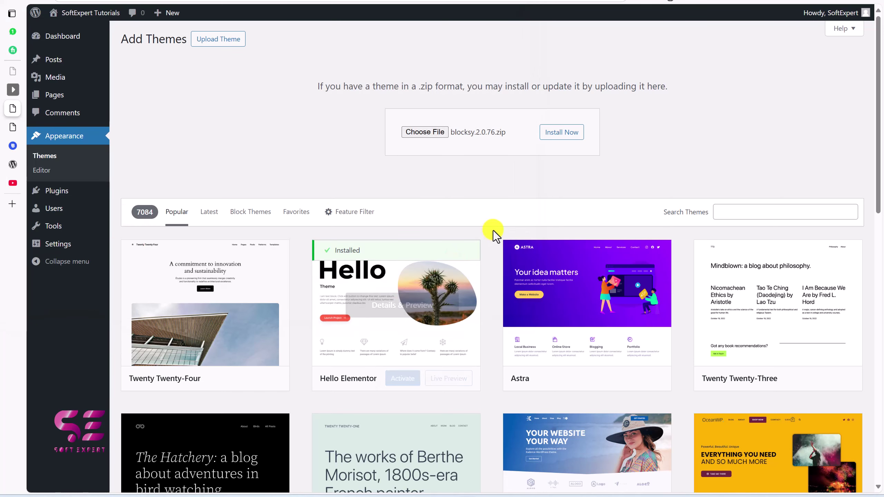
left_click(559, 134)
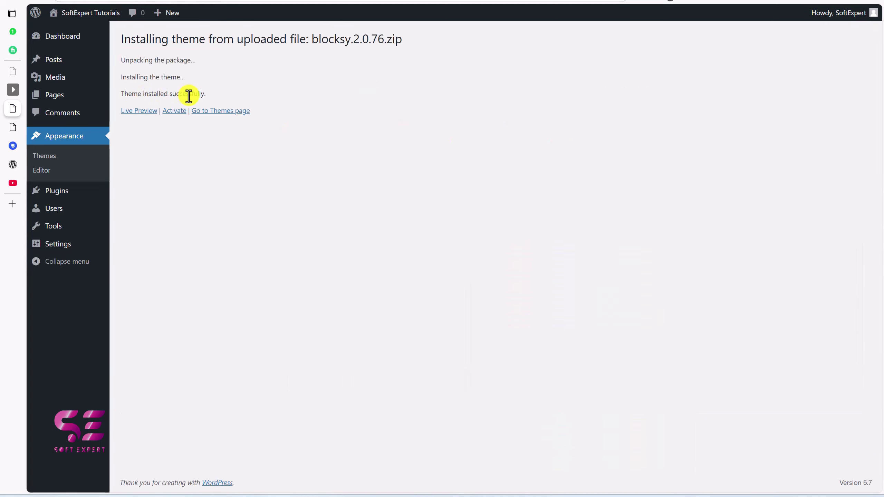
Activate the installed Blocksy theme and install its recommended Blocksy Companion plugin.
left_click(177, 112)
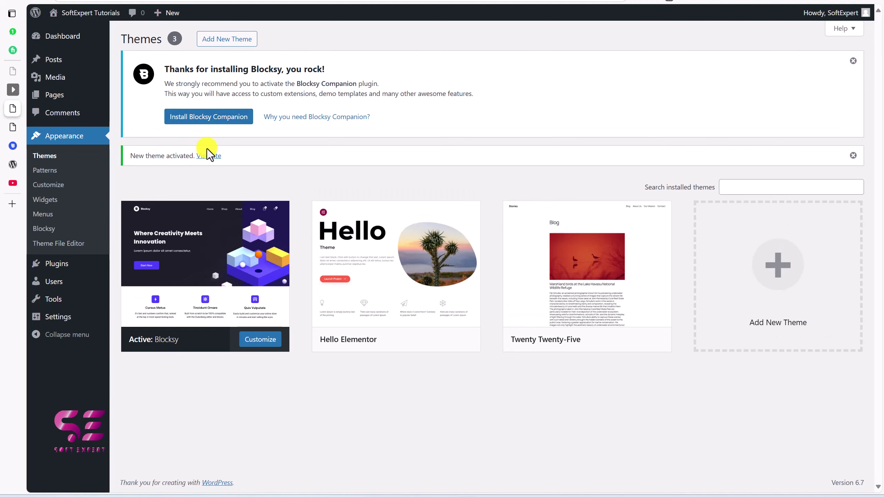
left_click(200, 117)
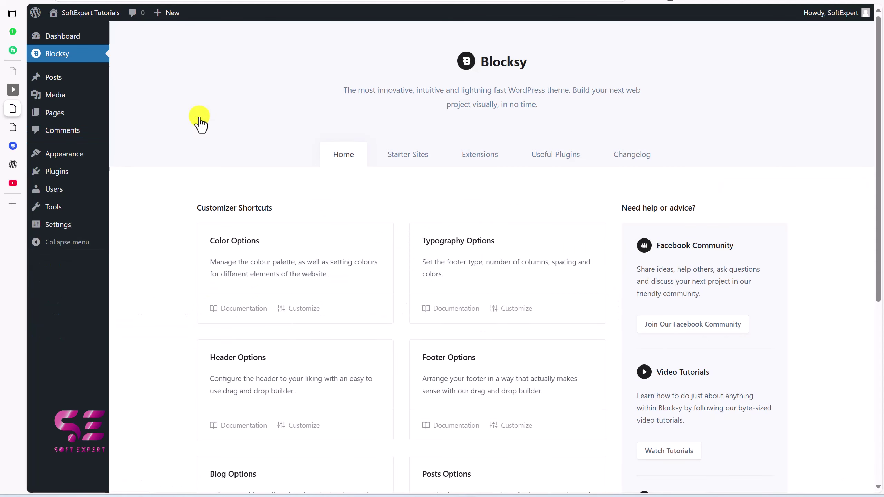
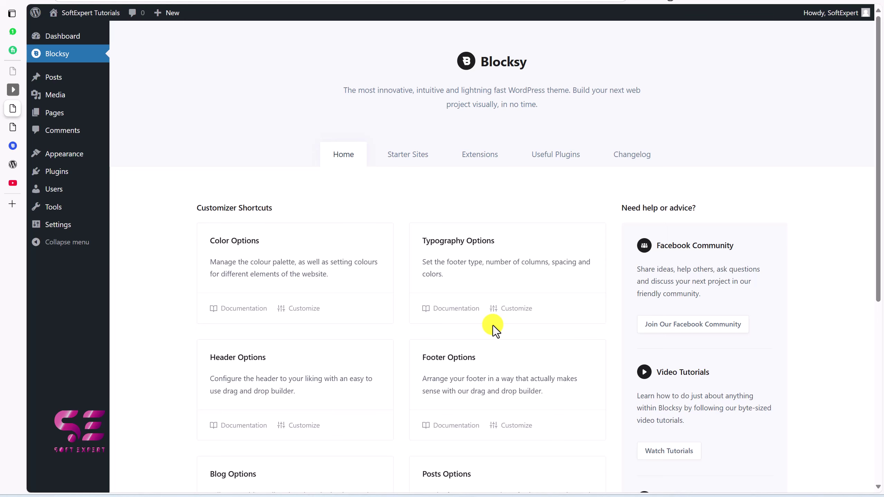
Browse Blocksy's starter sites and start the import of the Consultant site.
left_click(413, 161)
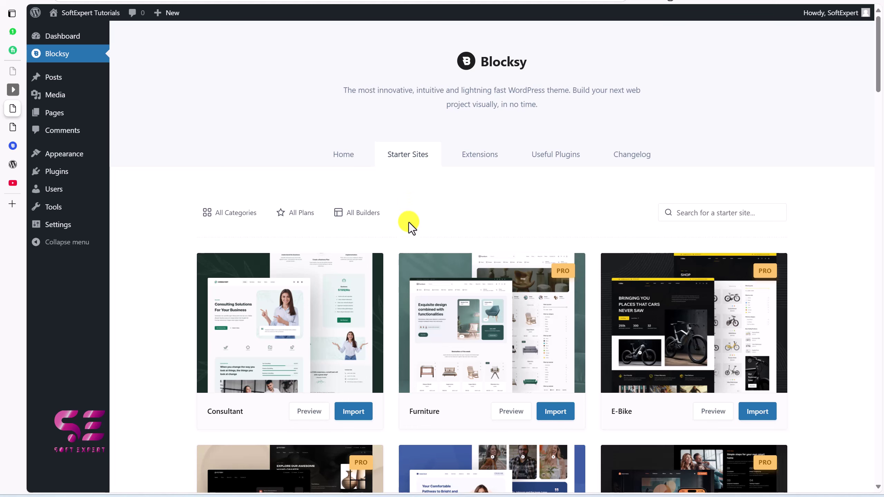
mouse_move(280, 330)
scroll(315, 331, "down", 5)
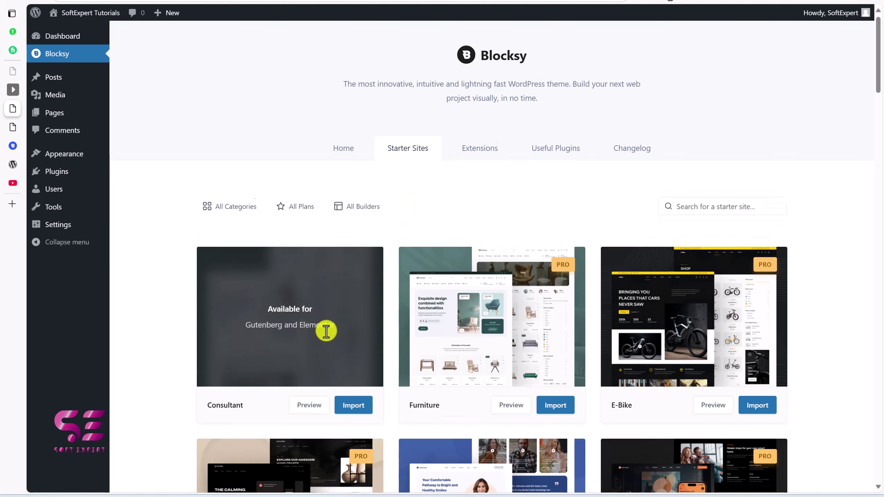
scroll(326, 332, "down", 6)
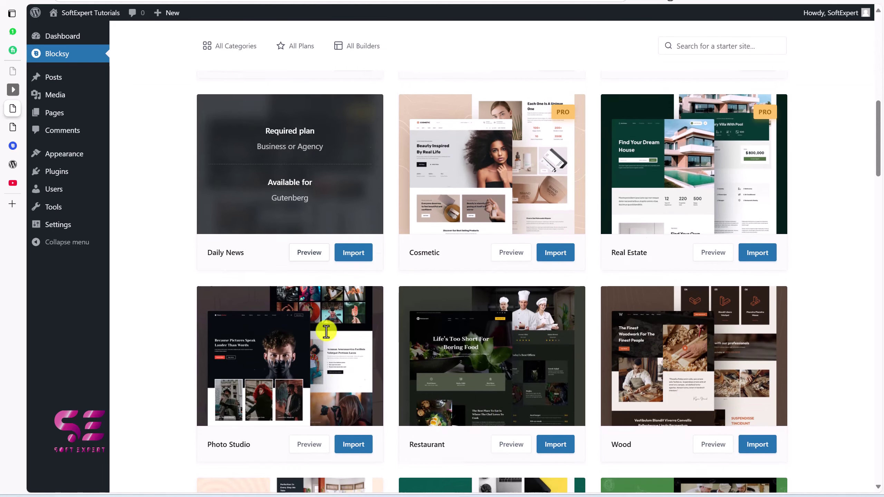
scroll(325, 327, "up", 12)
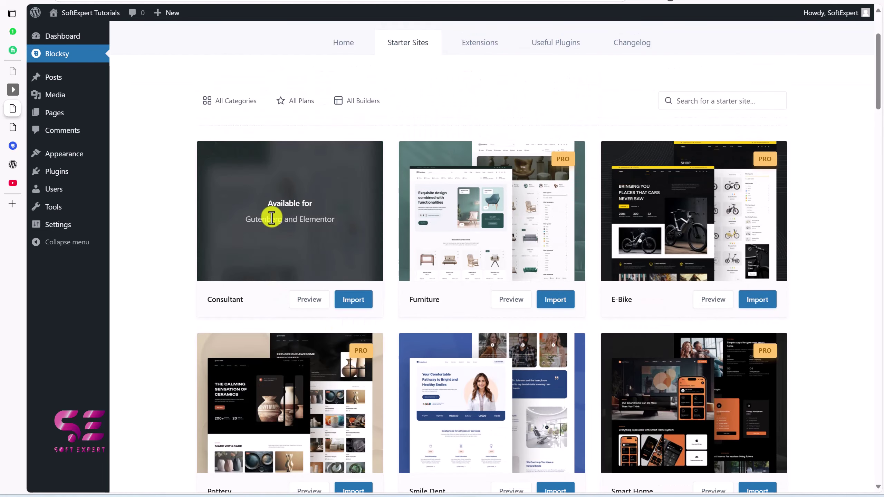
left_click(344, 300)
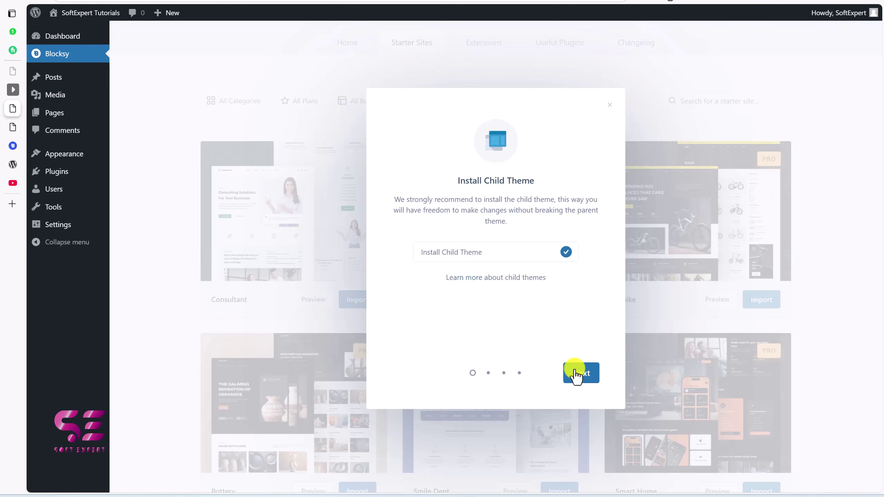
Import the Consultant site with the child theme, Elementor as page builder, the Elementor and Fluent Booking plugins, all content and Clean Install.
left_click(580, 377)
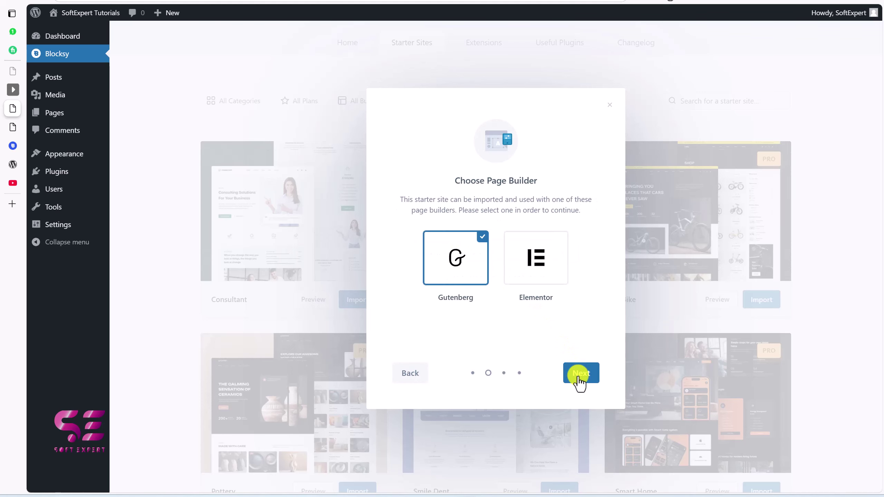
left_click(465, 262)
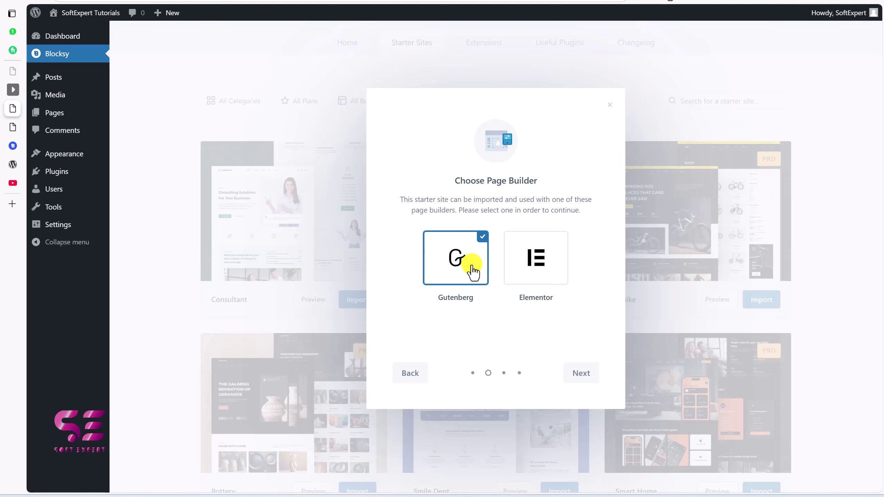
left_click(530, 261)
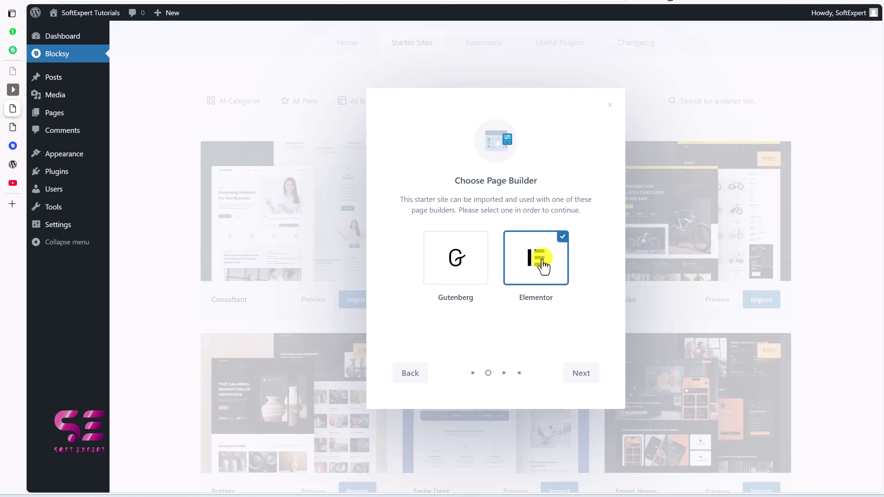
left_click(580, 374)
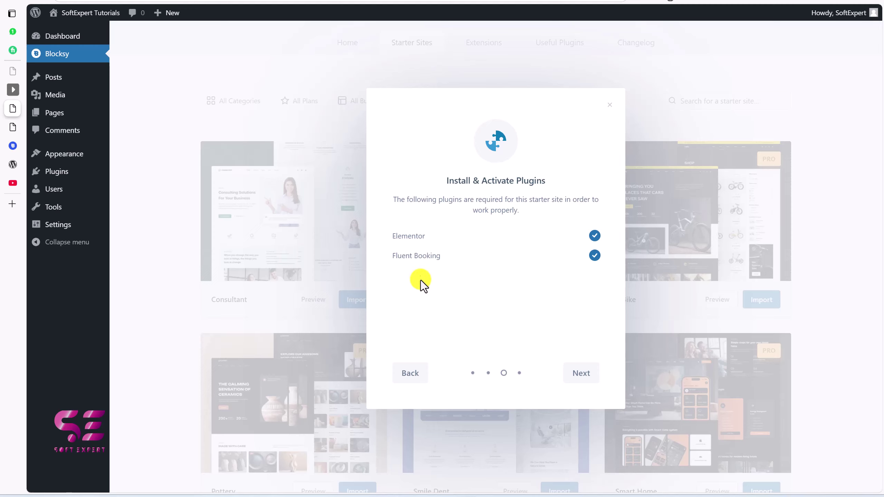
left_click(578, 374)
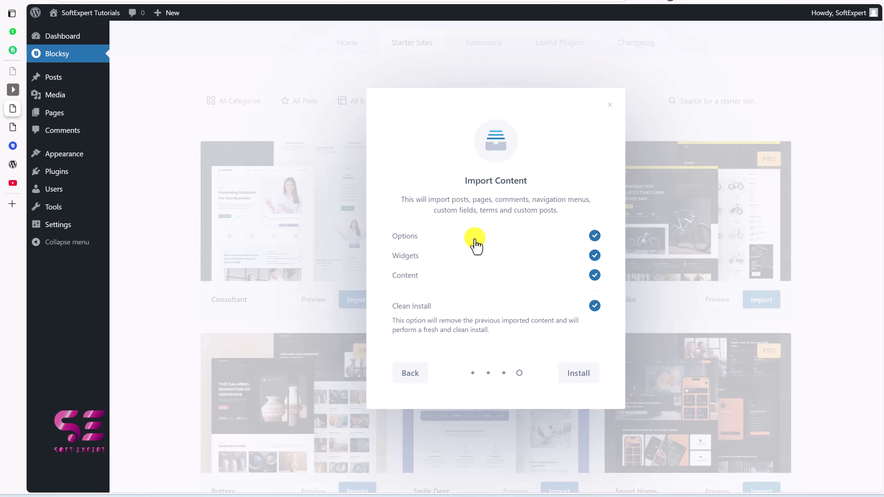
left_click(577, 375)
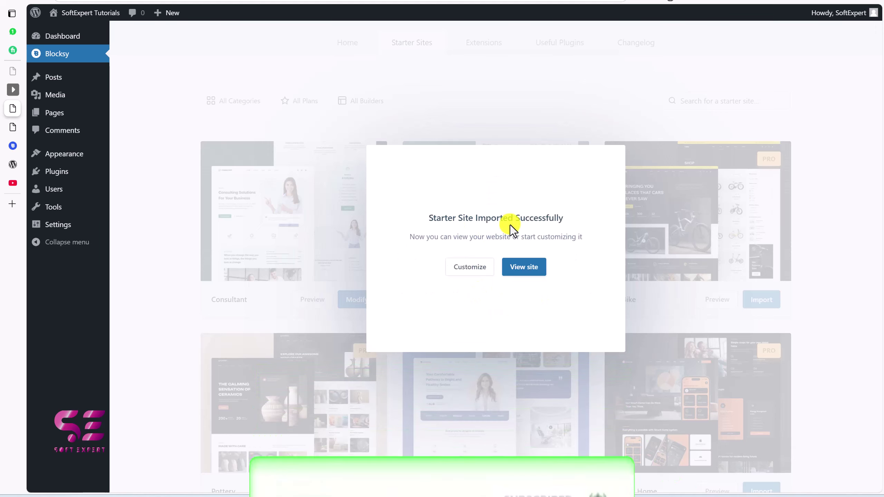
View the imported site and examine its home page from the hero section through the testimonials to the services.
left_click(521, 270)
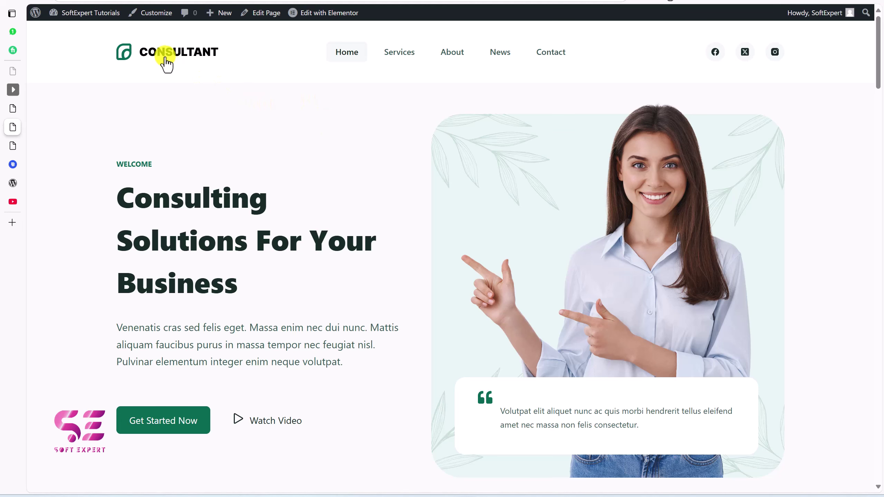
scroll(396, 174, "down", 20)
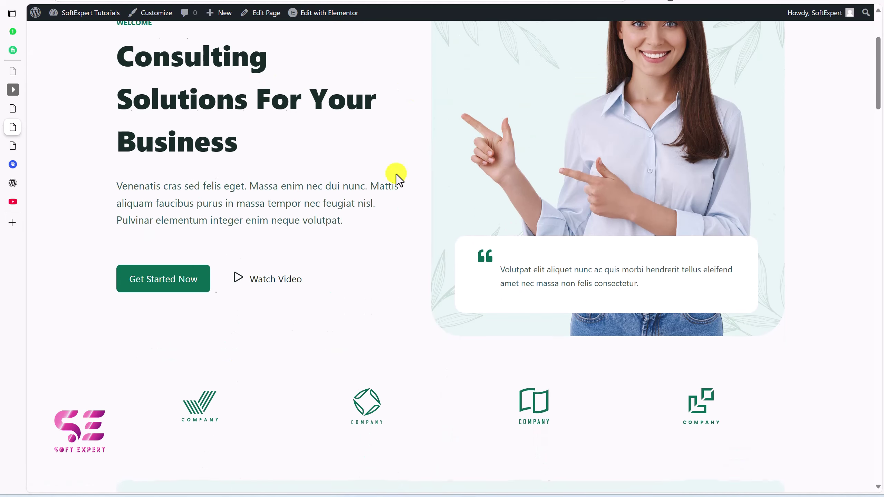
scroll(396, 174, "down", 20)
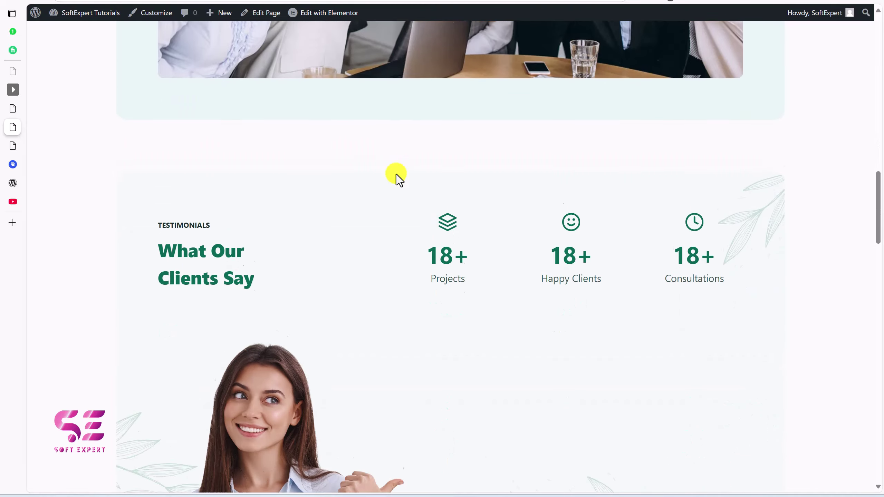
scroll(396, 174, "down", 15)
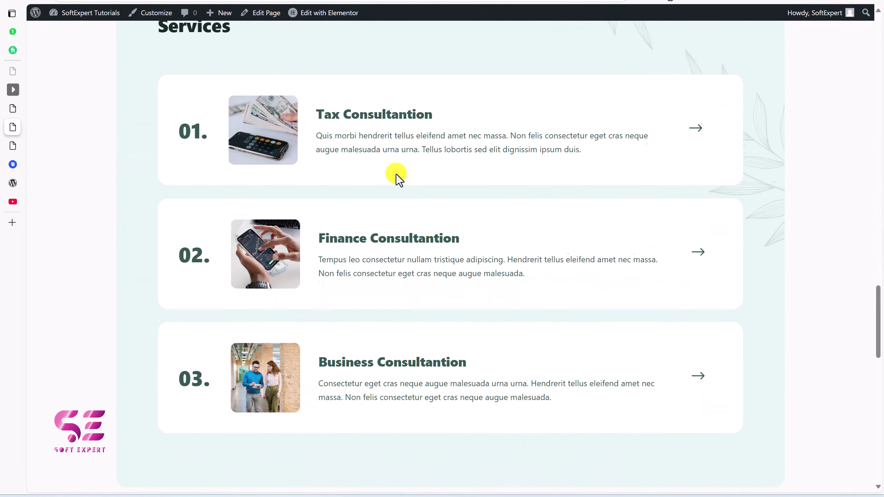
key("Home")
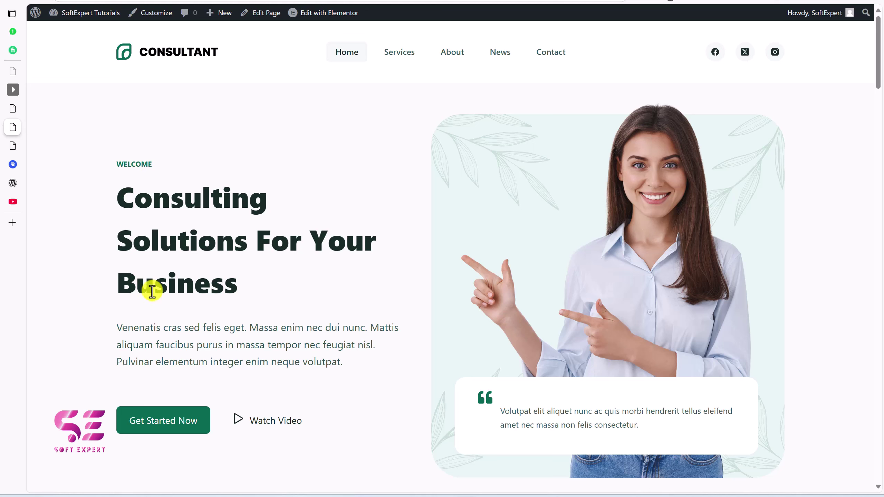
left_click_drag(152, 300, 227, 290)
left_click(226, 291)
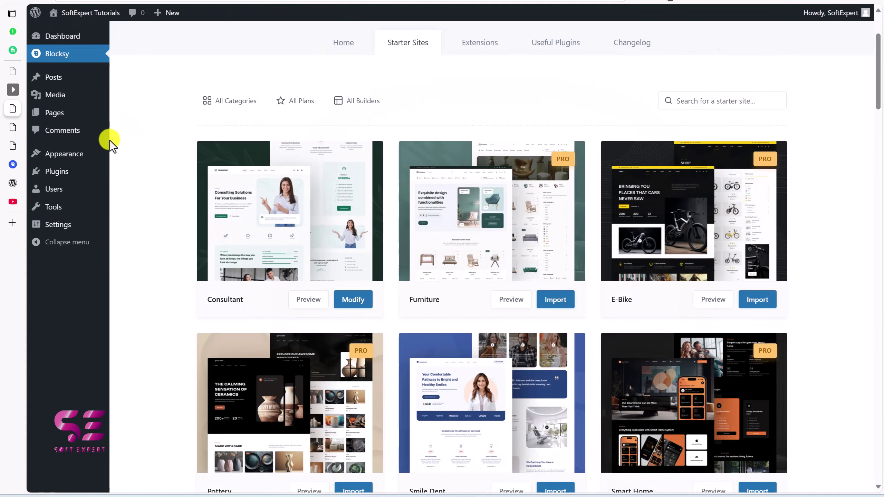
Return to the WordPress dashboard and open the theme Customizer for the site.
mouse_move(89, 160)
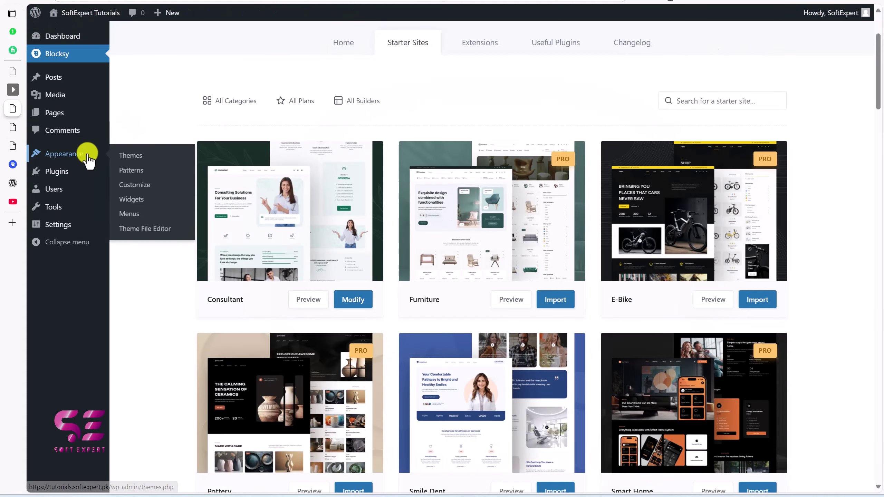
left_click(142, 190)
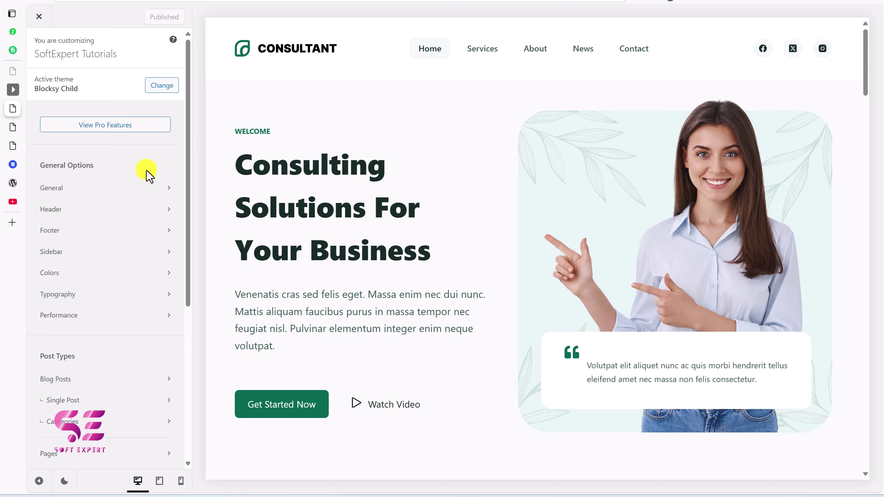
Look through the Customizer's general, post type and core options and open the Colors settings.
scroll(136, 218, "down", 5)
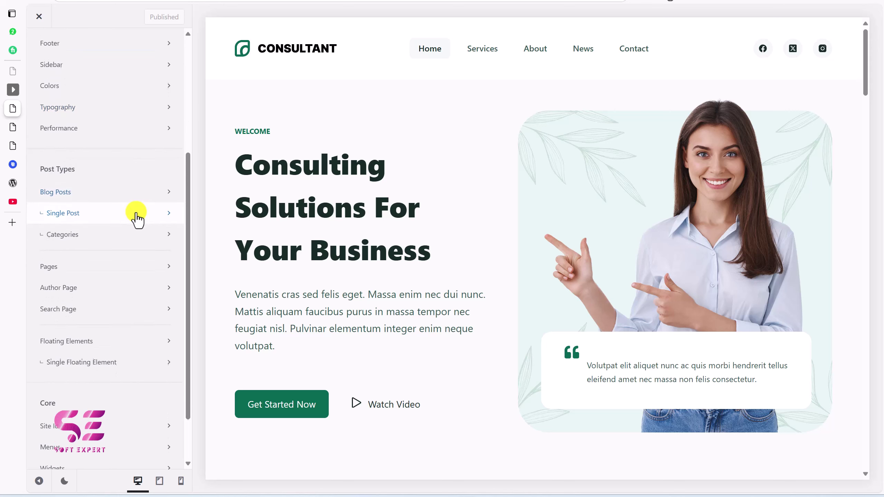
scroll(136, 217, "up", 5)
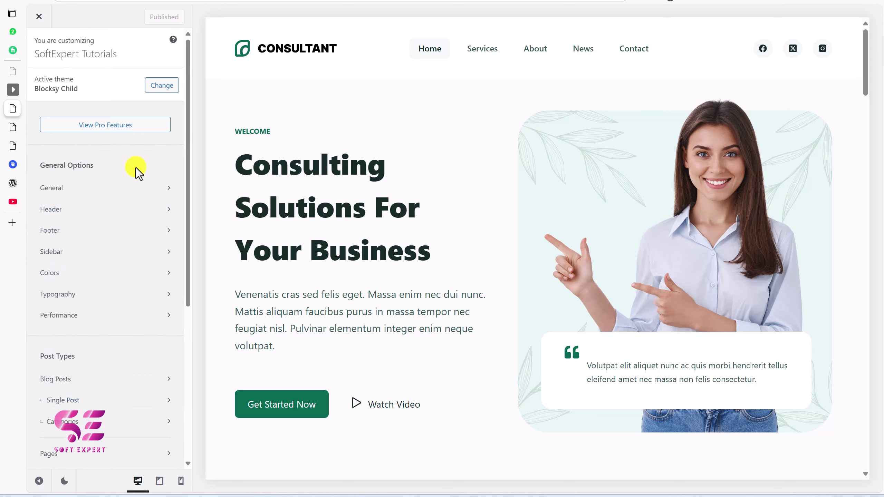
left_click(59, 274)
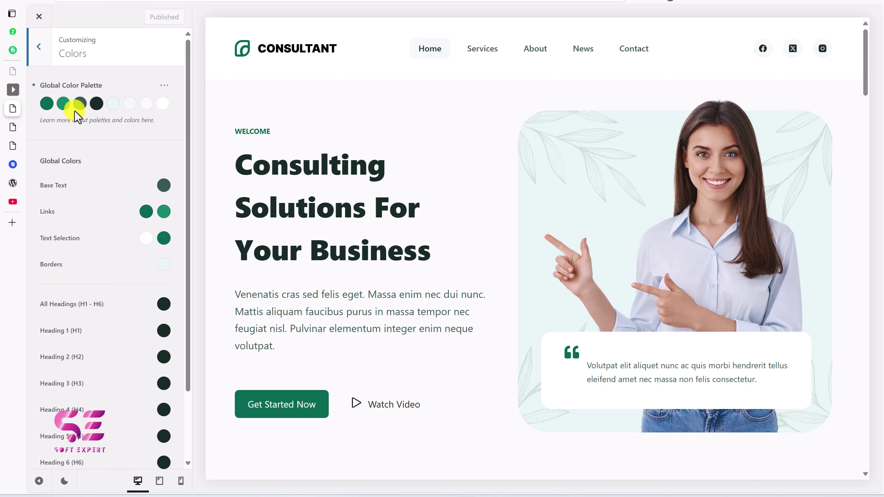
Try light green, yellow and red #ef1313 as the first global palette color, and reset the palette.
left_click(48, 104)
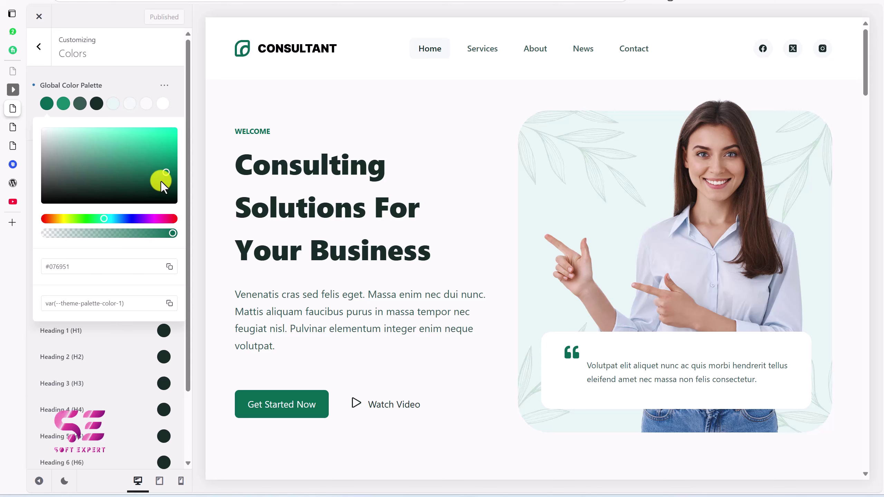
left_click_drag(161, 181, 126, 134)
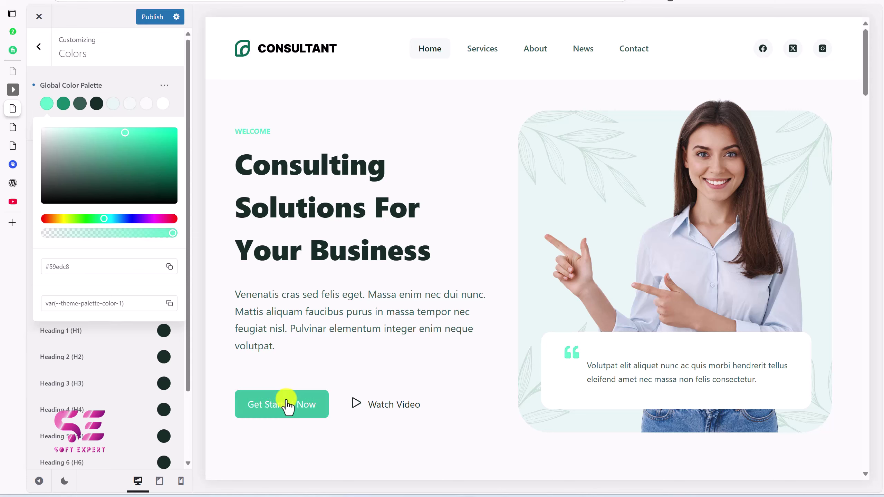
left_click_drag(71, 219, 66, 219)
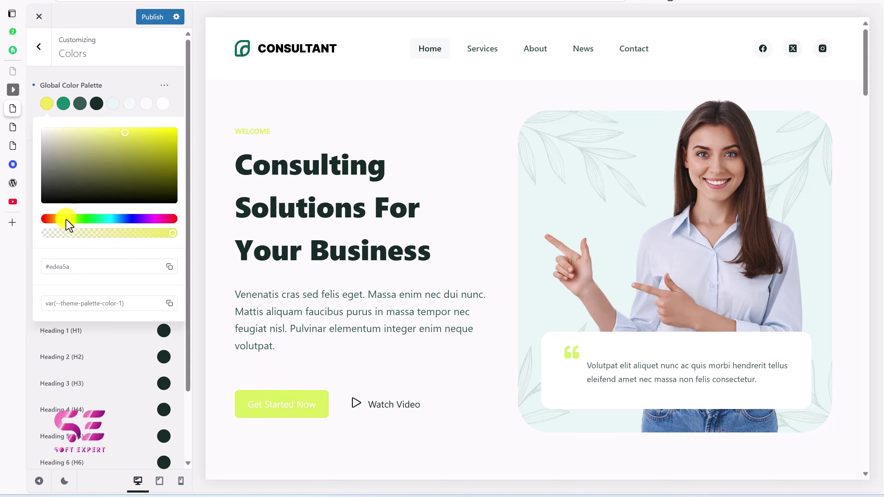
left_click_drag(142, 148, 173, 129)
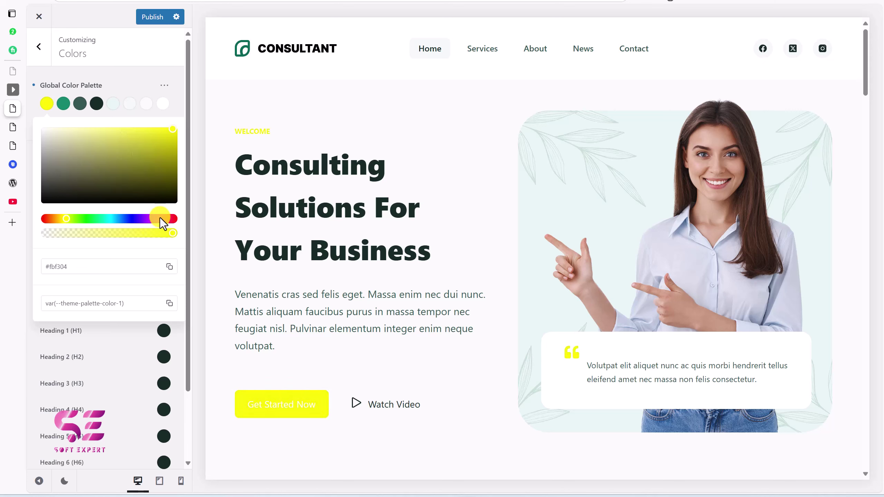
left_click_drag(160, 217, 174, 218)
left_click_drag(156, 159, 165, 133)
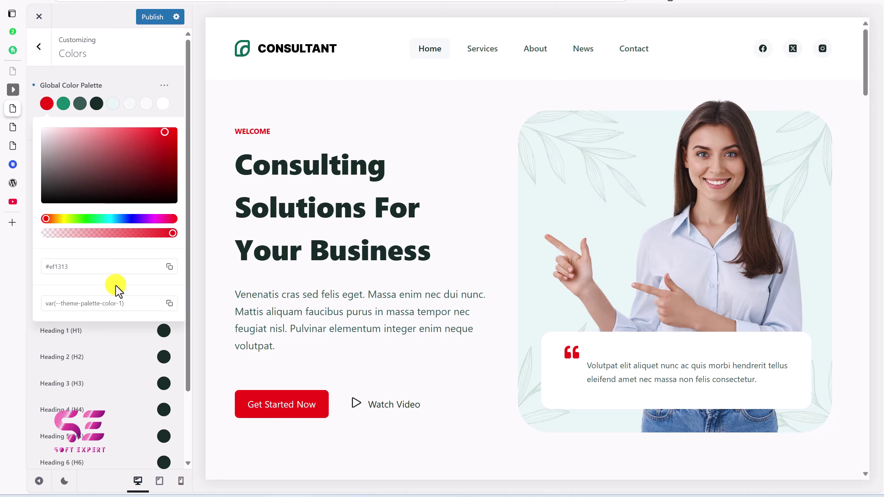
left_click(79, 266)
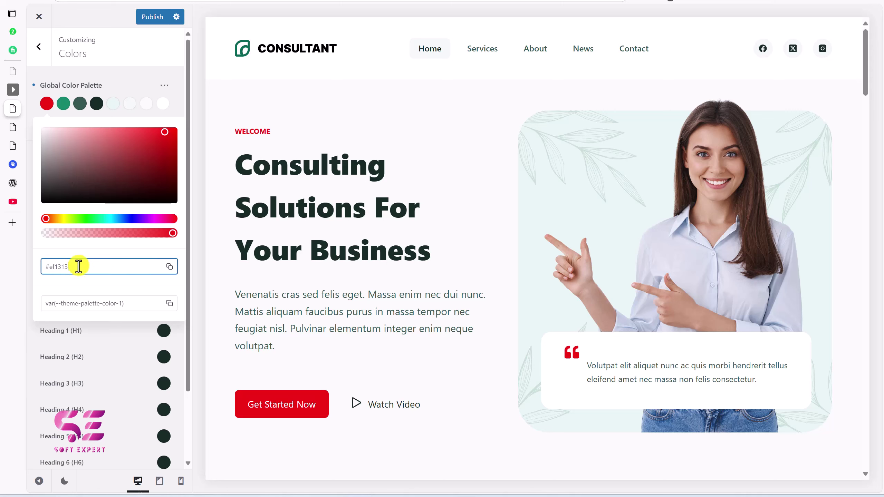
left_click(92, 88)
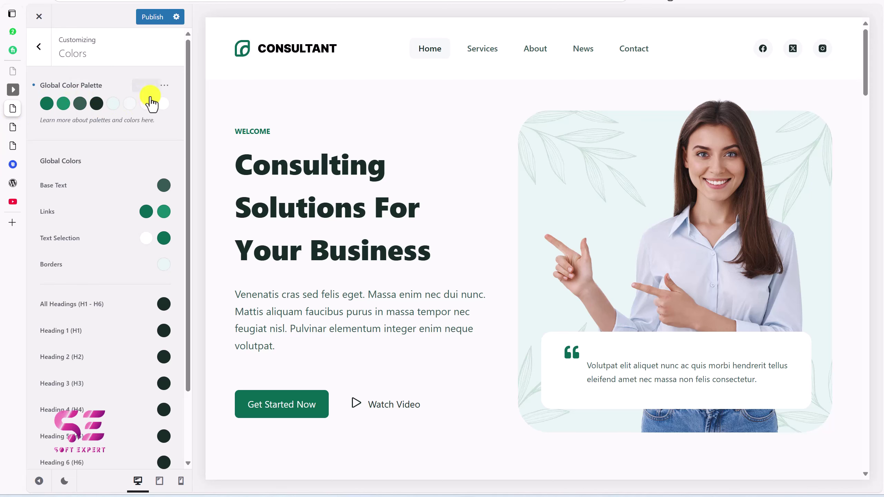
Browse the color palette presets for the global palette and close them without choosing one.
left_click(164, 86)
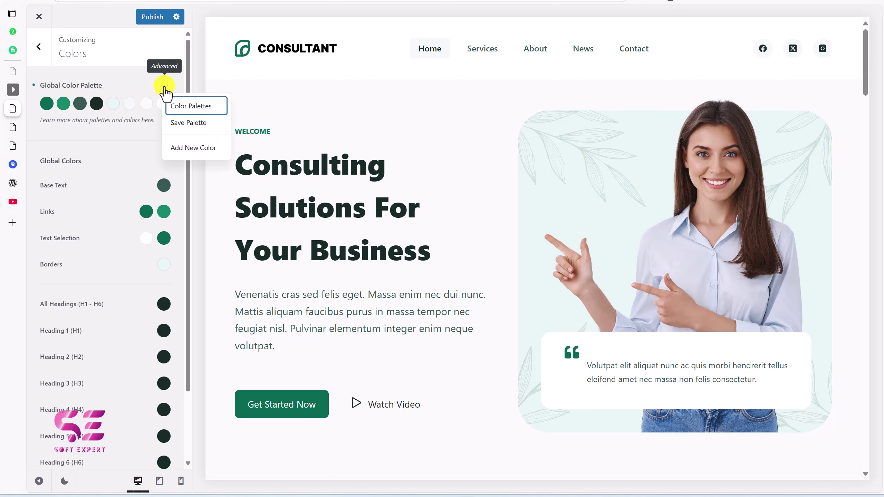
left_click(183, 105)
scroll(339, 233, "down", 3)
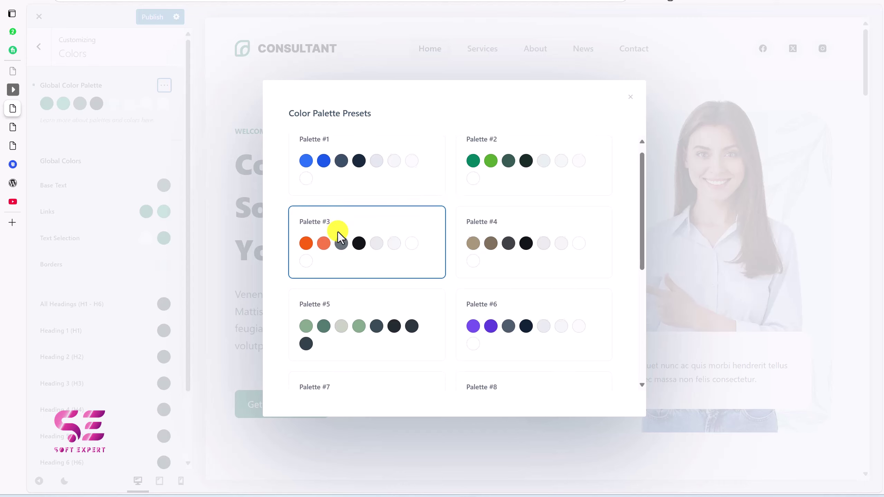
scroll(407, 197, "up", 3)
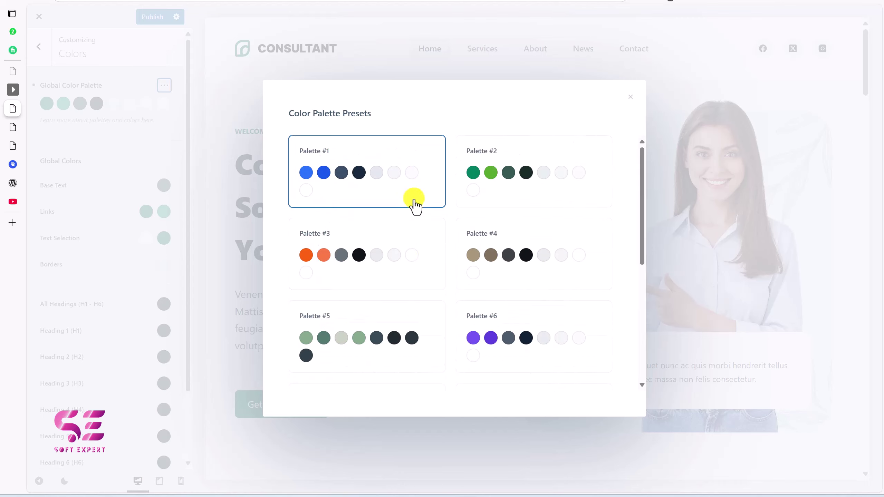
scroll(413, 201, "down", 5)
scroll(414, 205, "down", 2)
scroll(414, 205, "up", 5)
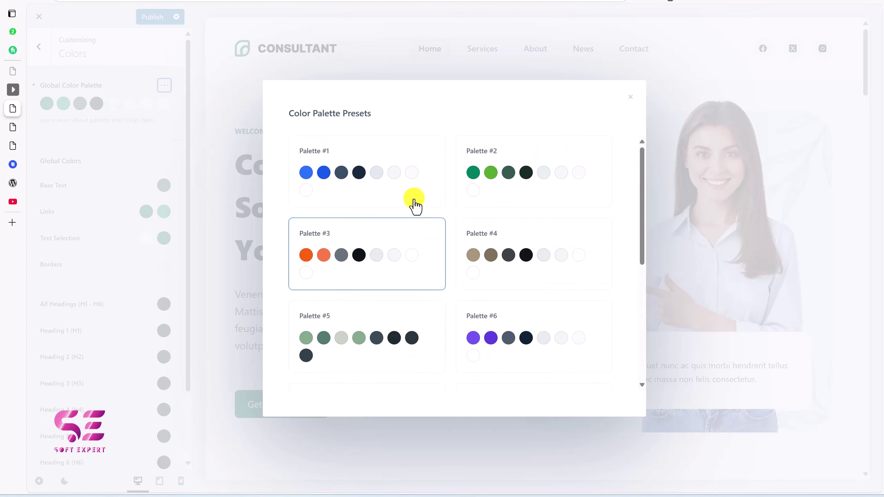
left_click(163, 138)
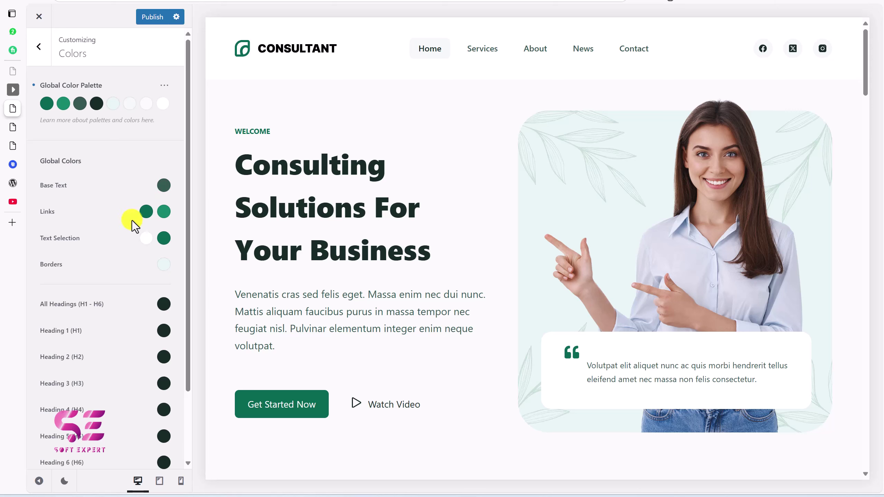
Review the global color options for text, links, headings and site background against the home page preview.
scroll(129, 278, "down", 3)
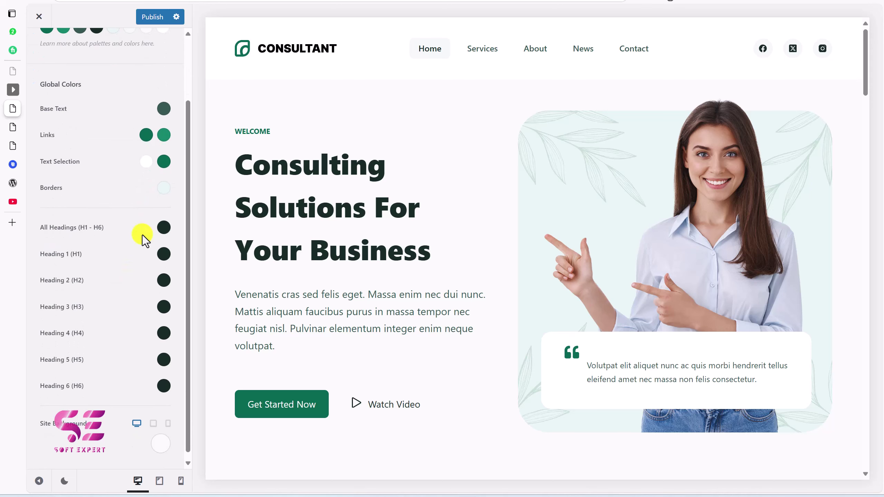
scroll(300, 251, "down", 10)
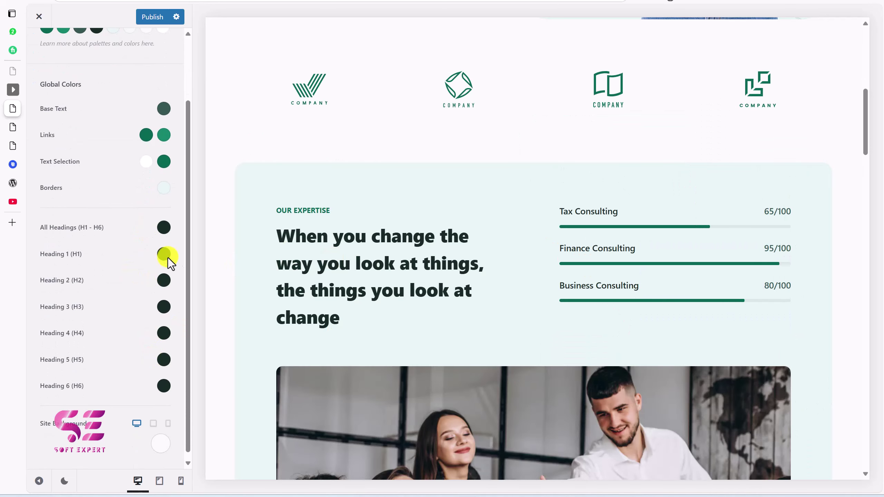
scroll(156, 358, "down", 1)
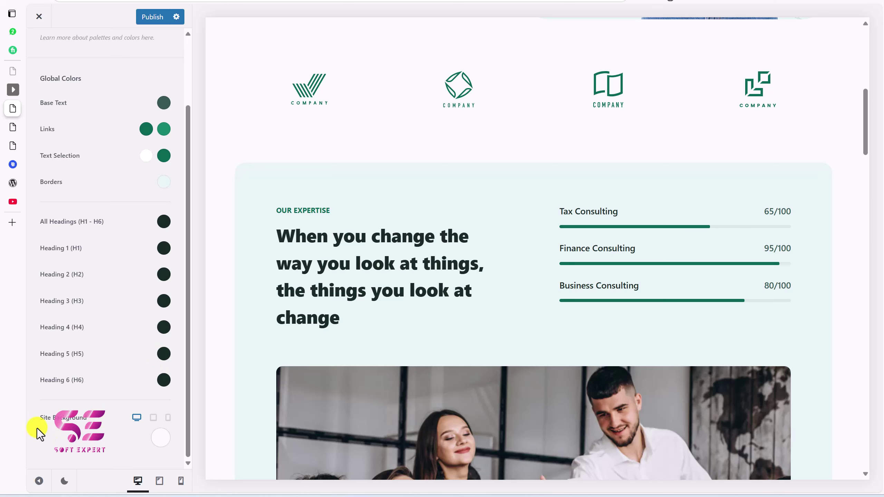
scroll(278, 325, "up", 2)
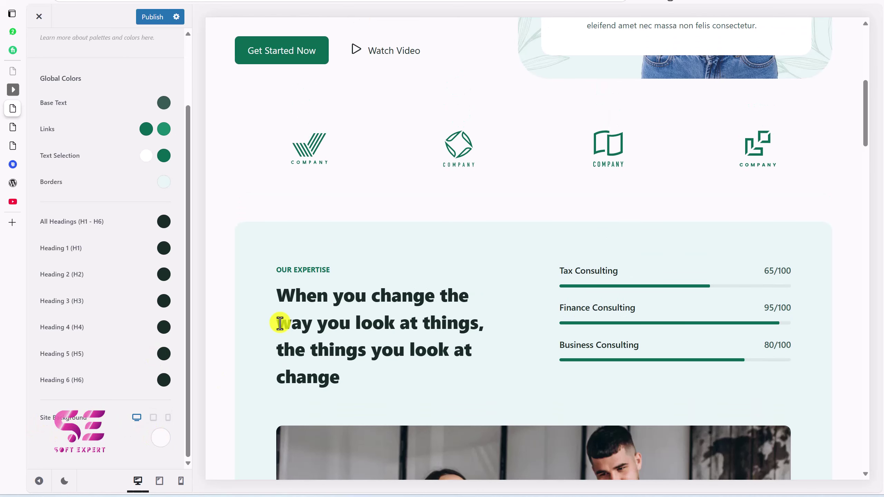
scroll(92, 116, "up", 3)
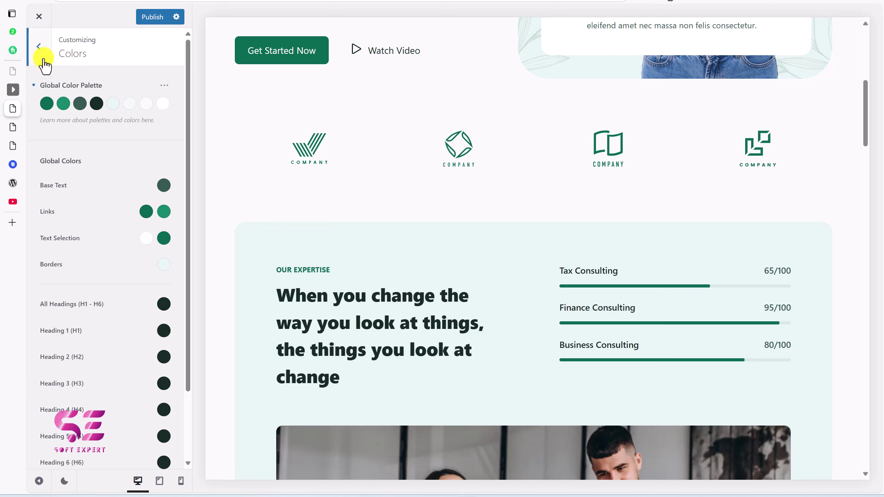
In the Typography settings, set the Heading 1 font to ADLaM Display and accept the Google Font notice with future notifications turned off.
left_click(39, 47)
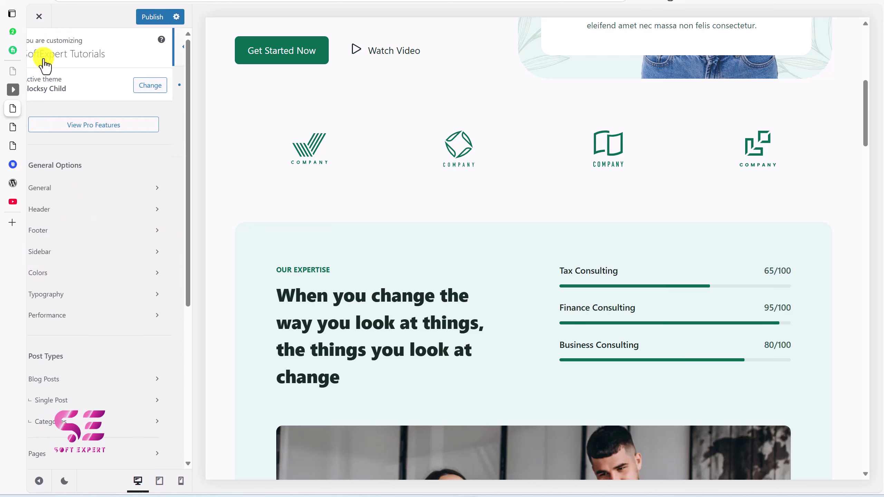
left_click(62, 294)
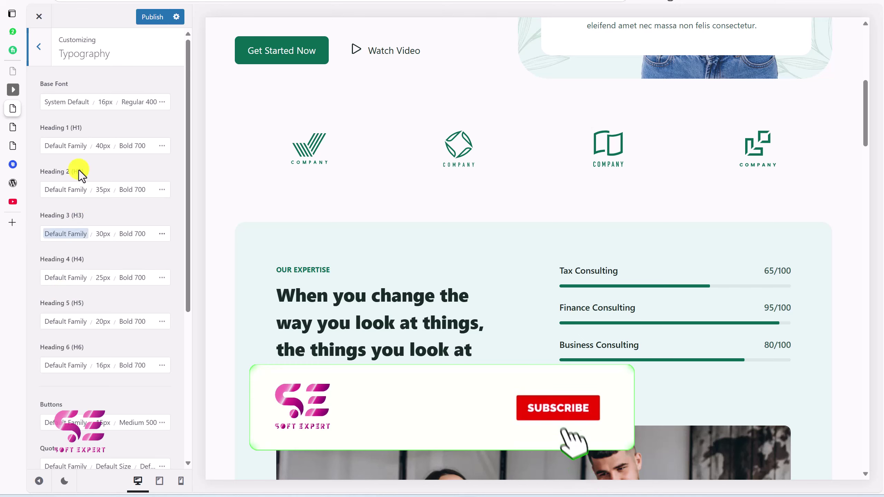
scroll(316, 256, "down", 3)
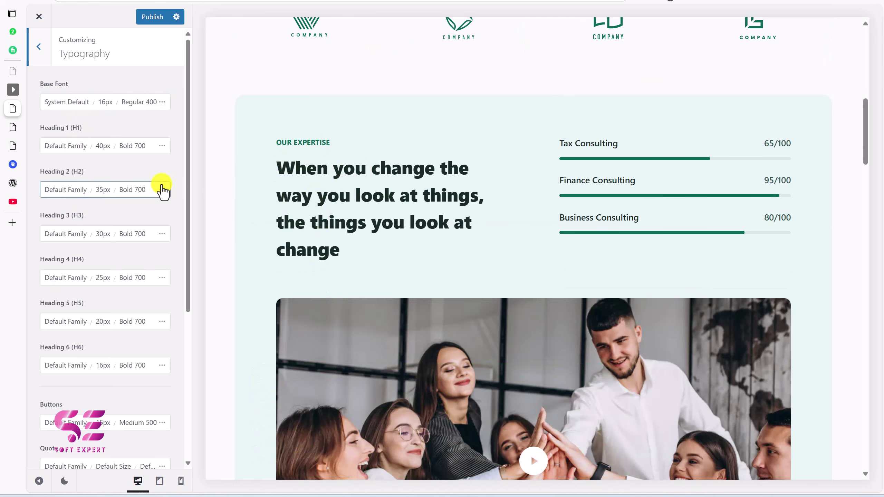
left_click(68, 147)
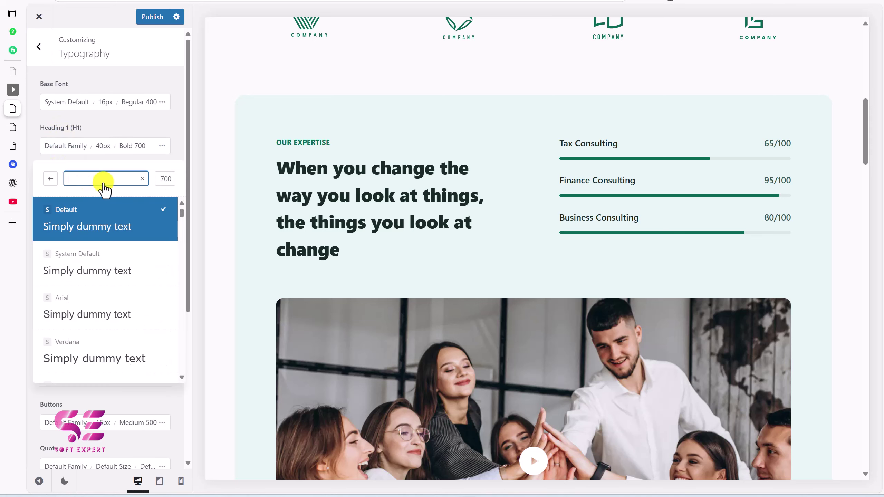
type("play")
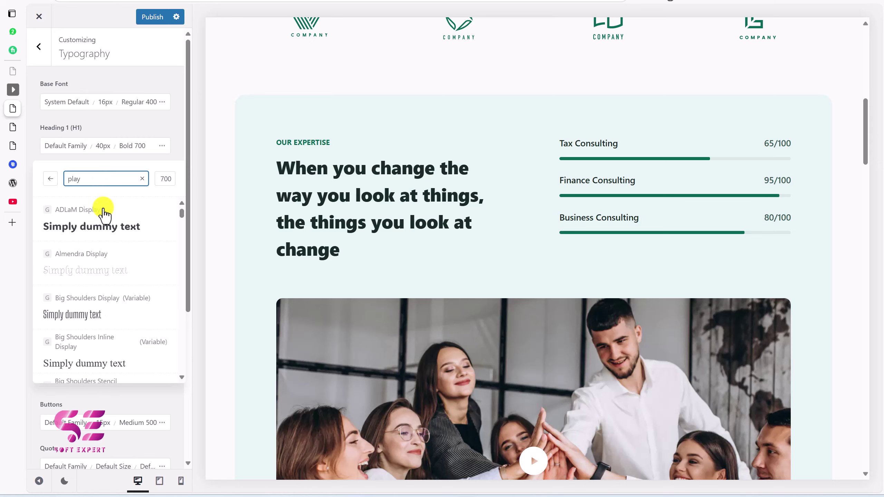
left_click(95, 214)
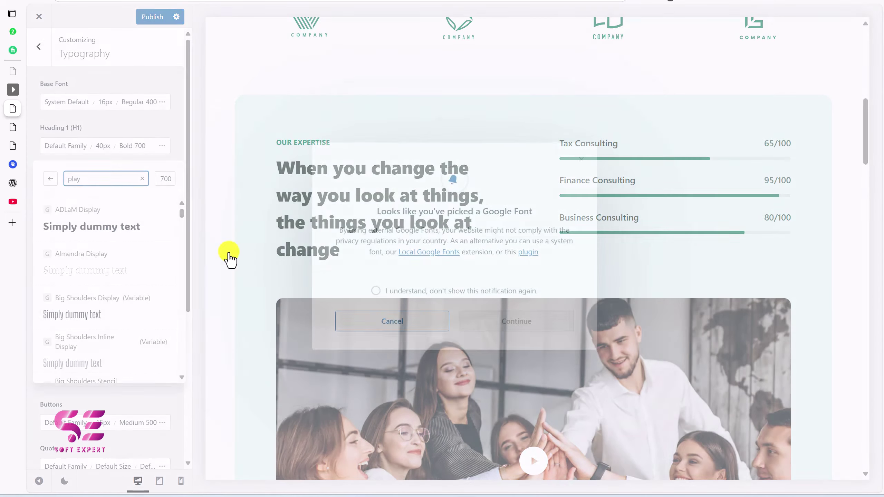
left_click(387, 298)
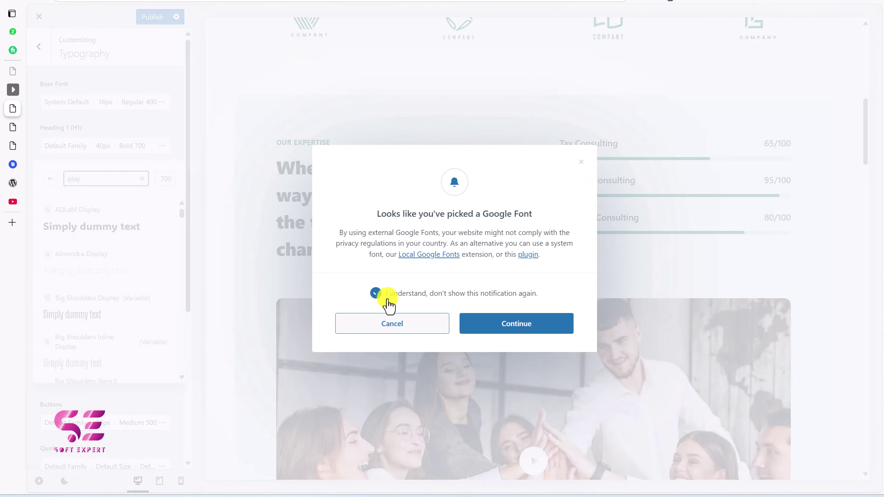
left_click(498, 324)
left_click(112, 127)
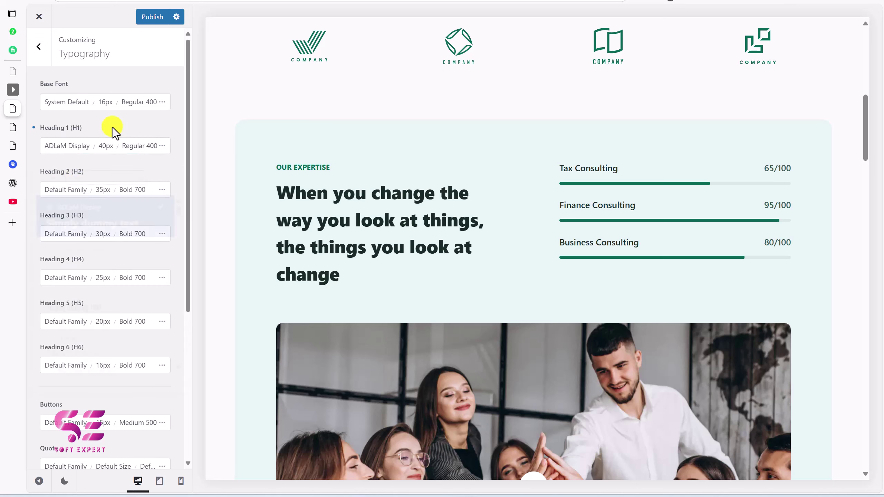
Set the Heading 2 font family to ADLaM Display.
left_click(63, 191)
type("adl")
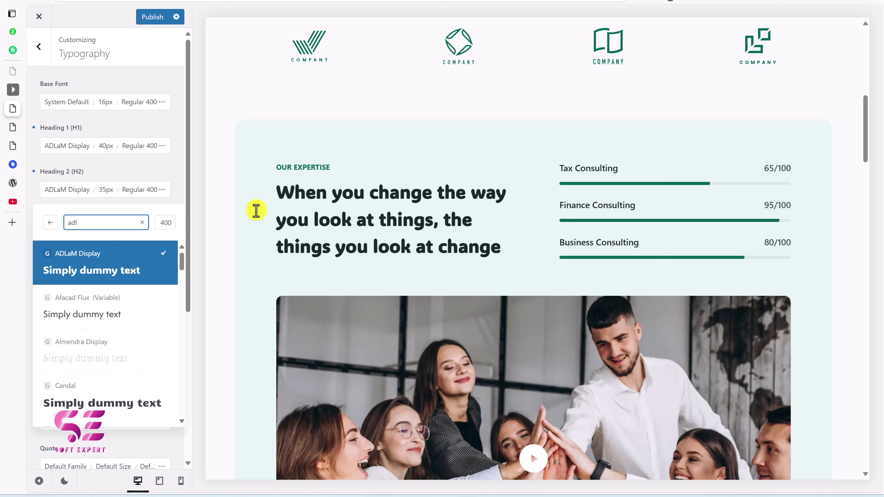
left_click(119, 166)
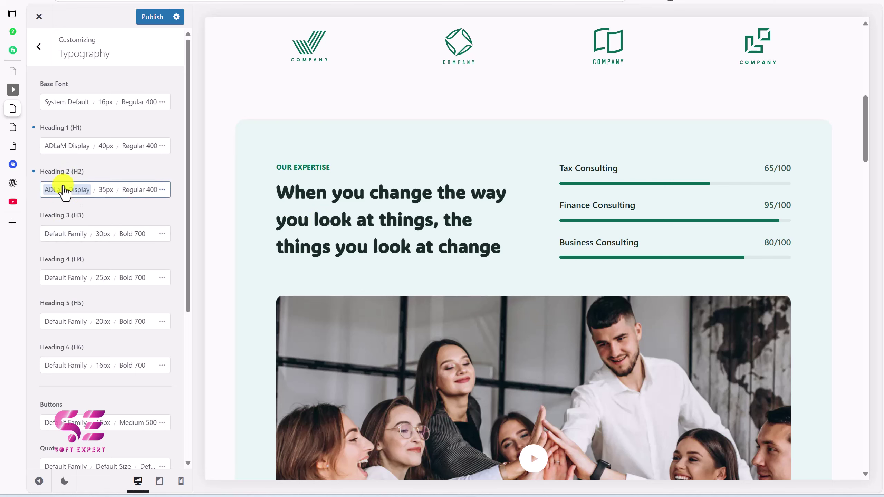
Set the Heading 2 font size to 93 px and its line height to 5.
scroll(79, 395, "down", 5)
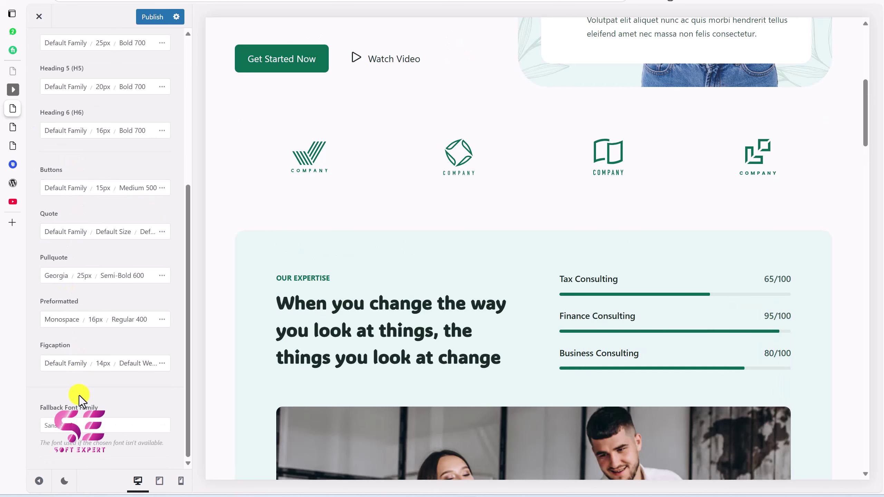
scroll(73, 282, "up", 5)
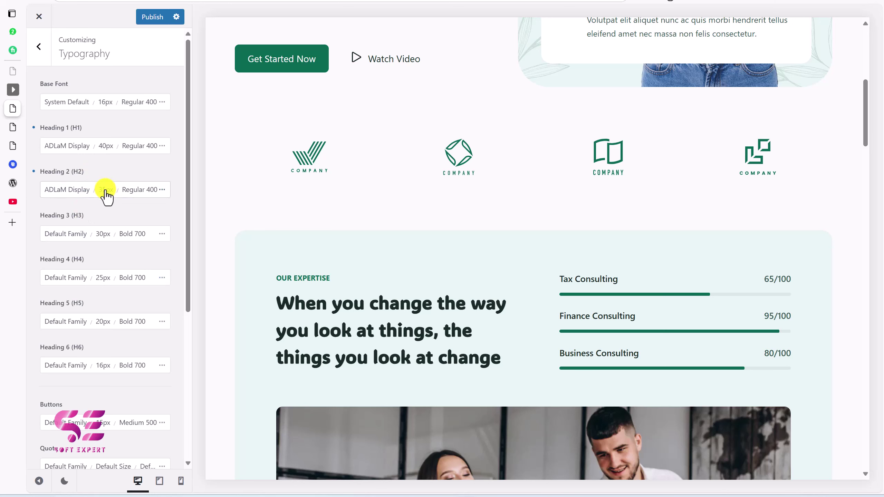
left_click(126, 191)
left_click(92, 190)
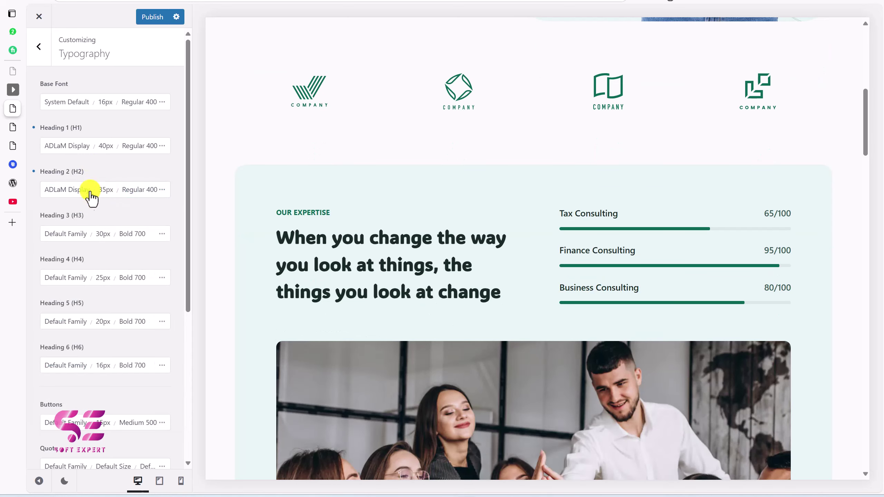
left_click(102, 191)
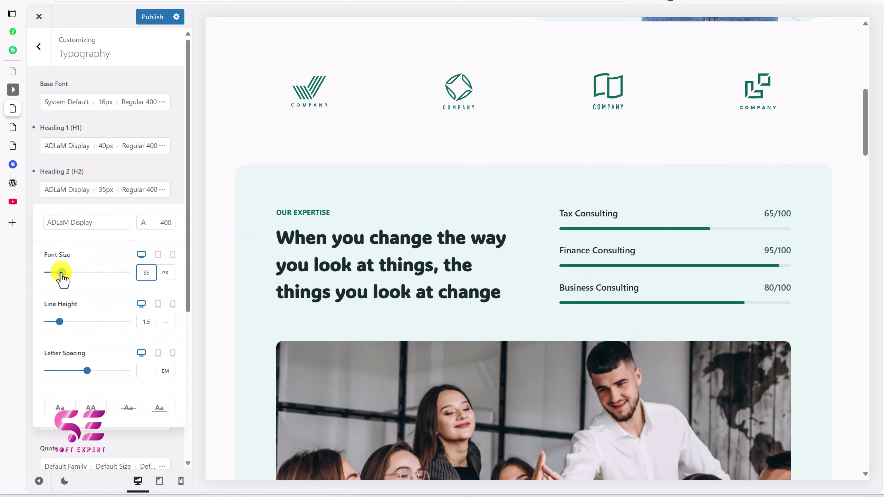
left_click_drag(61, 272, 82, 274)
left_click_drag(59, 322, 79, 321)
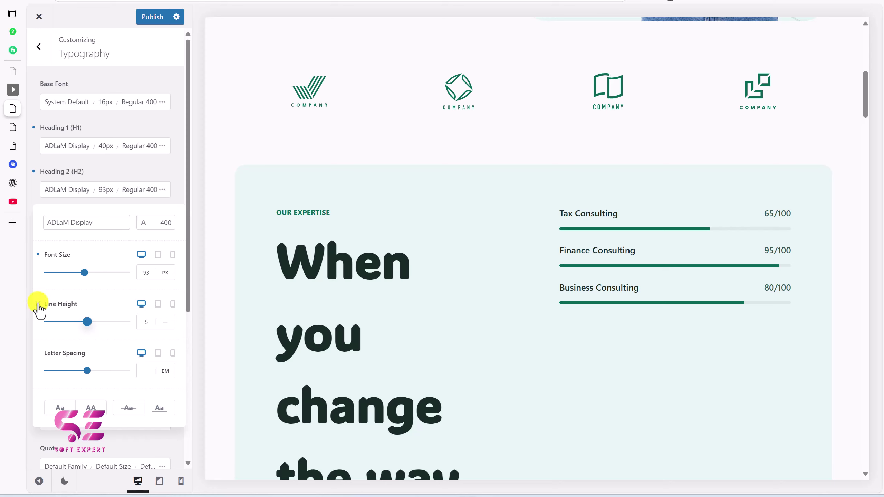
Reset the Heading 2 line height and font size to their default values.
left_click(38, 304)
left_click(38, 254)
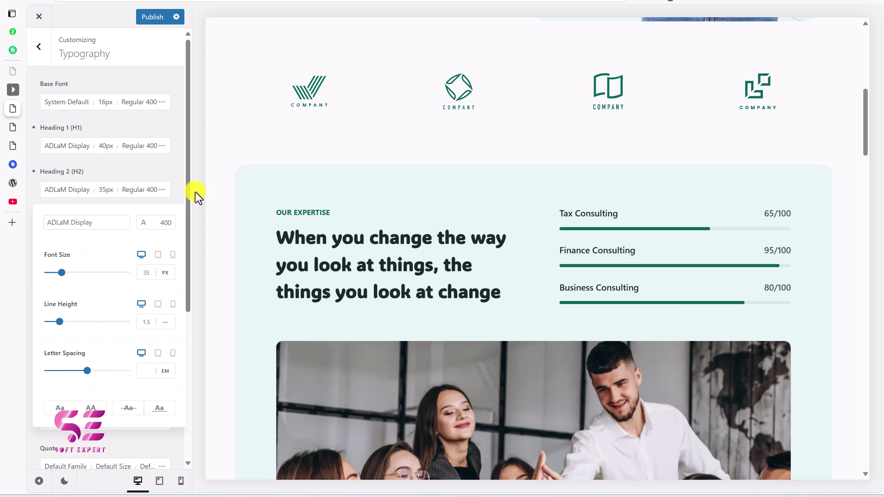
left_click(136, 166)
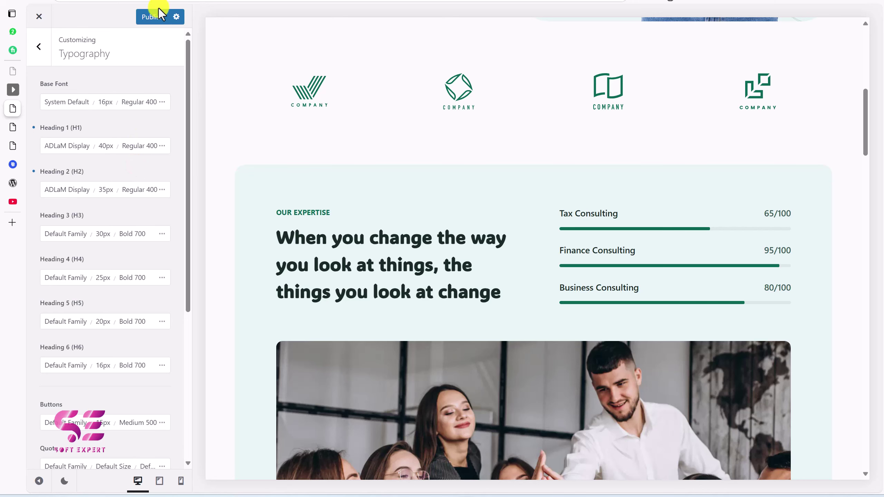
Check the heading fonts in the home page preview, publish the typography changes and close the Customizer.
scroll(339, 106, "up", 8)
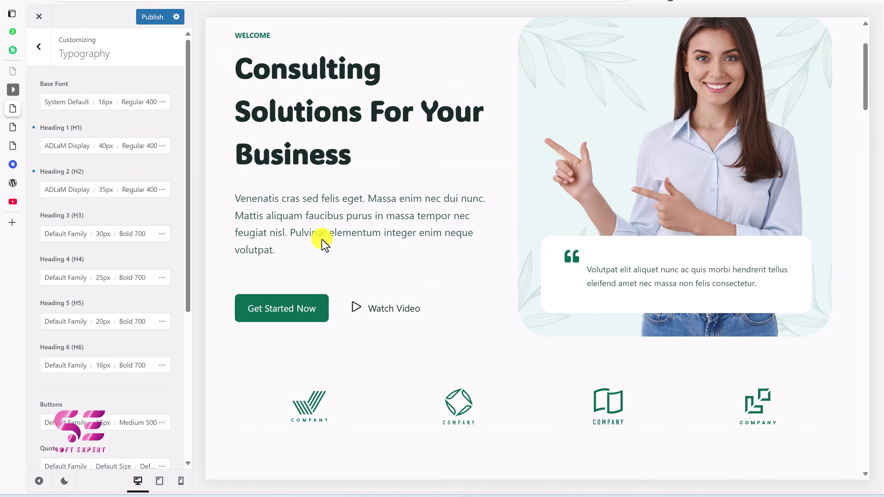
scroll(322, 239, "down", 5)
scroll(399, 319, "up", 4)
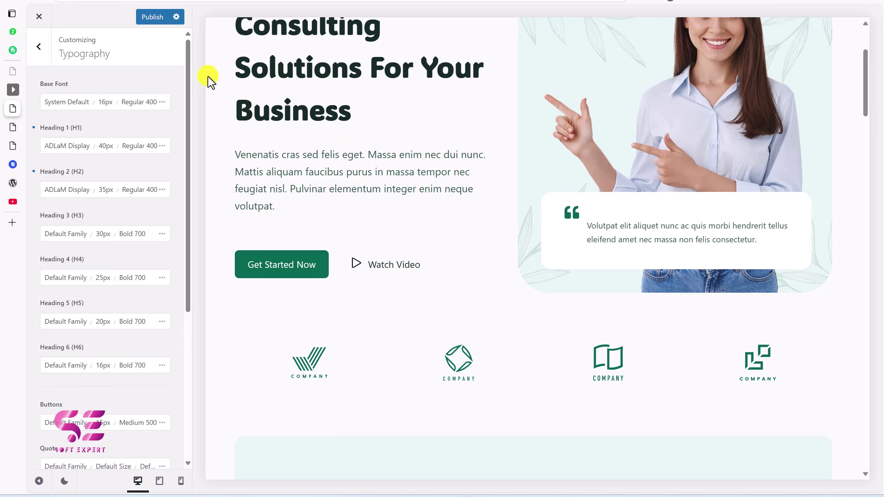
scroll(216, 96, "up", 4)
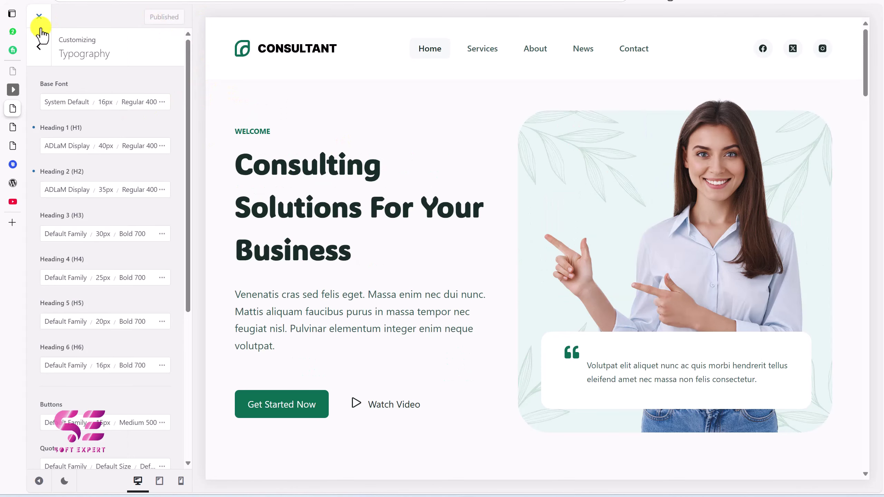
left_click(39, 16)
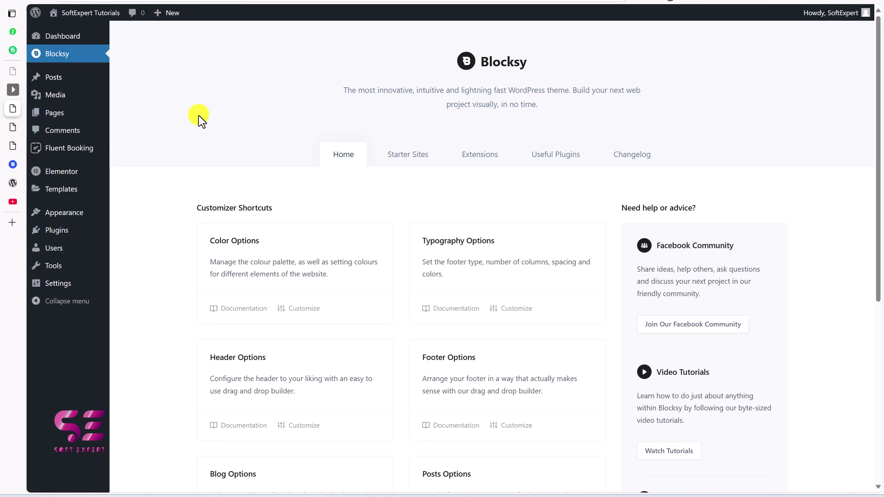
Reopen the theme Customizer and bring up the background color choices in the header Main Row's design settings.
mouse_move(95, 217)
left_click(132, 243)
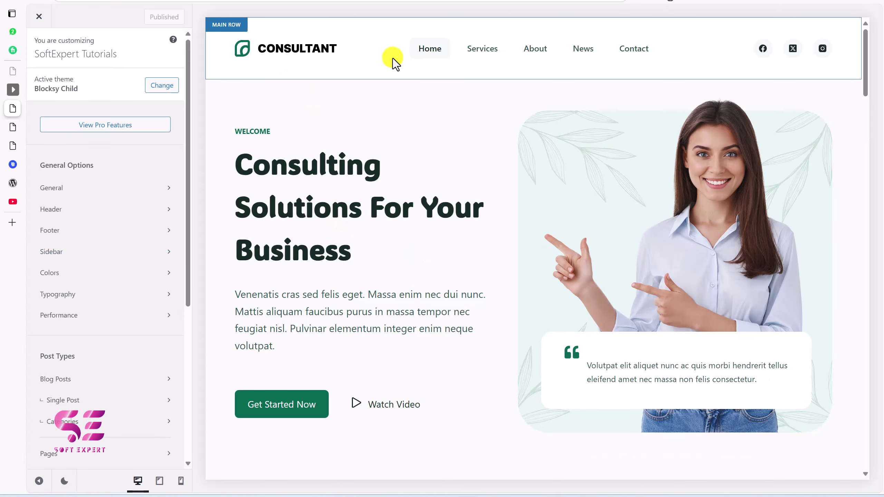
left_click(221, 25)
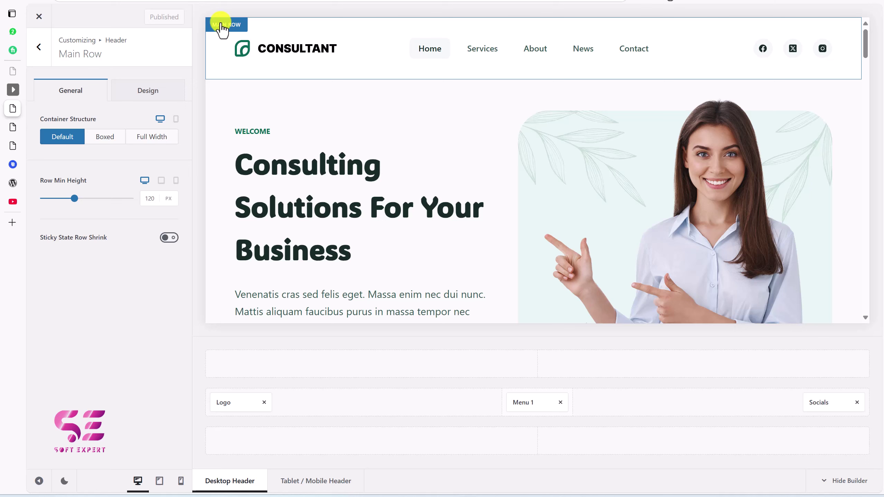
left_click(147, 91)
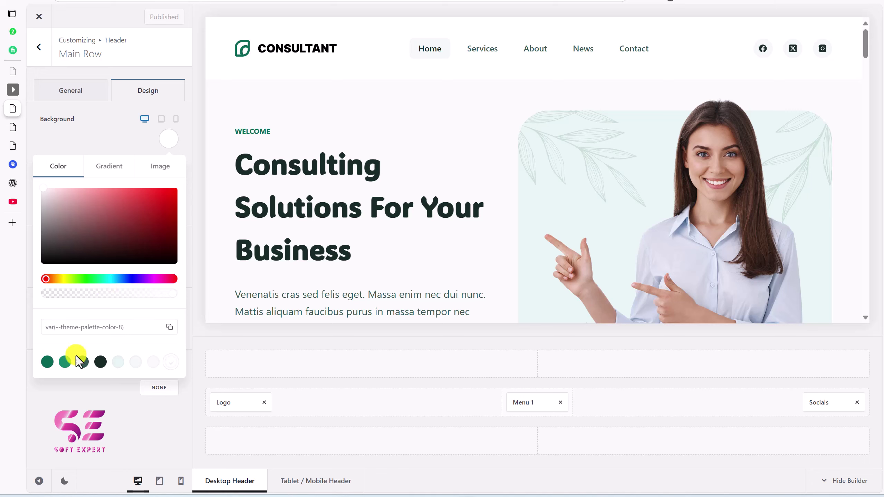
Try Color 6, Color 4, a custom green and custom blue #2c05f5 as the Main Row background, and restore white palette Color 8.
left_click(133, 362)
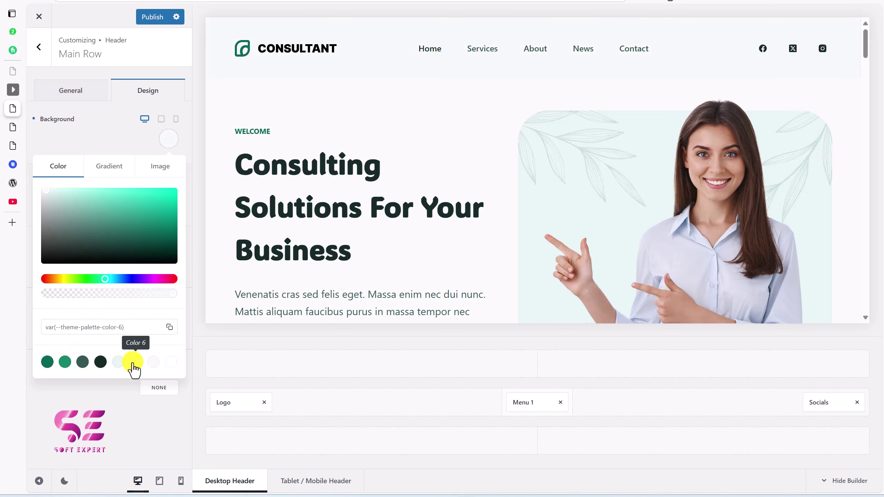
left_click(100, 363)
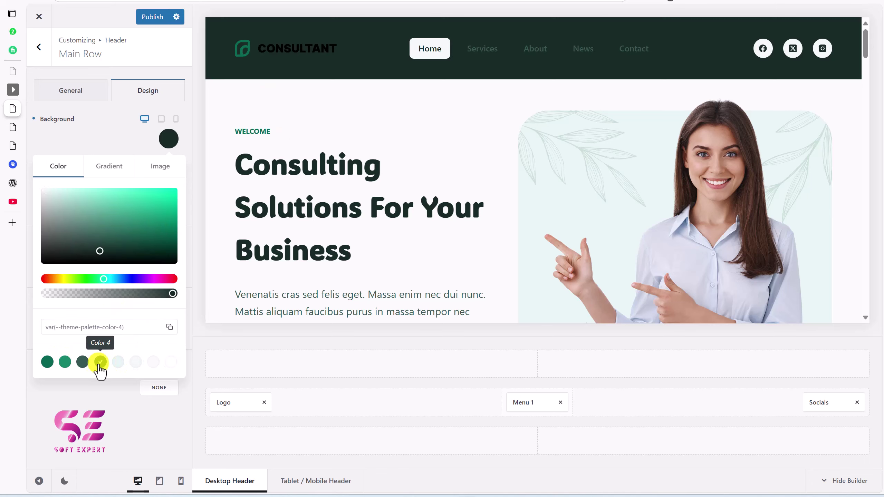
left_click_drag(125, 231, 171, 192)
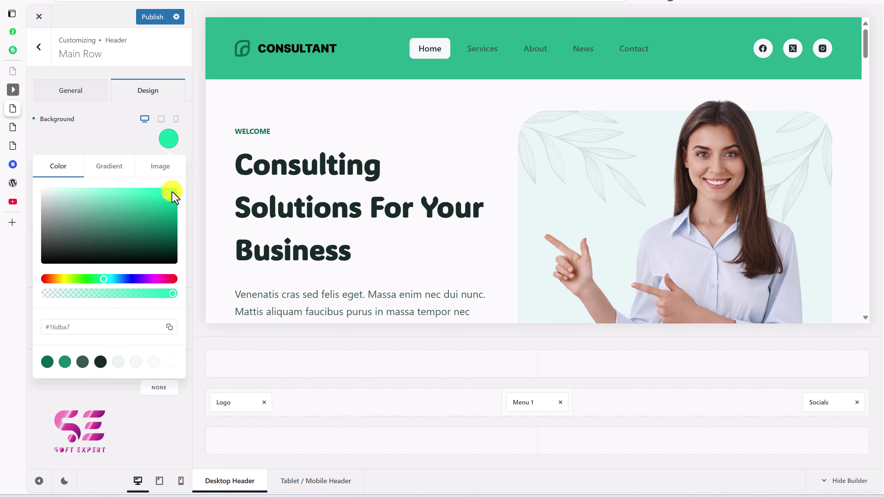
left_click_drag(127, 281, 134, 281)
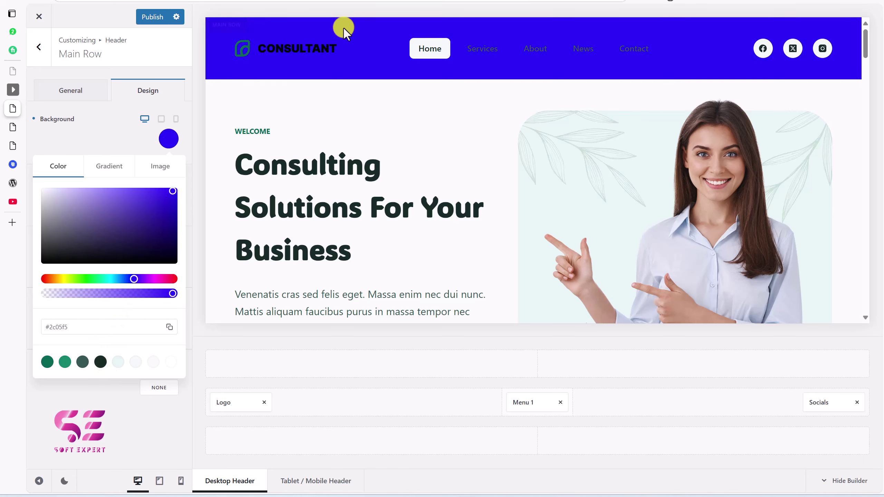
left_click(171, 362)
left_click(135, 149)
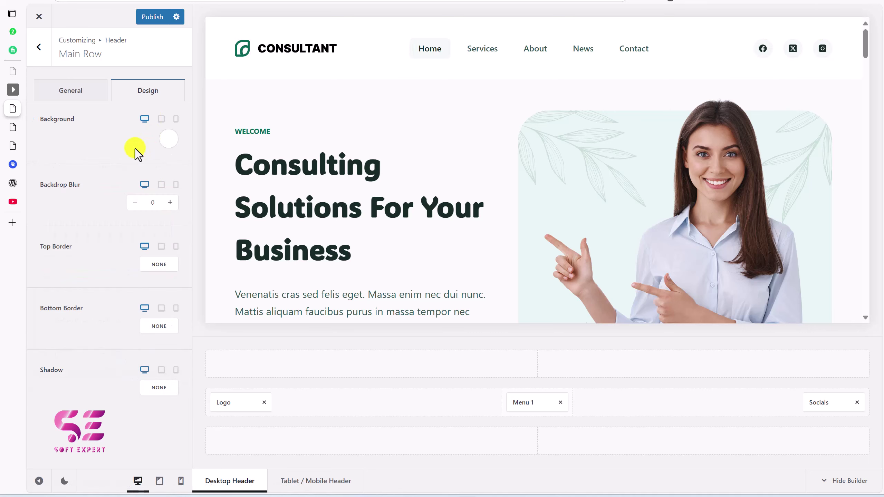
Open the header logo's settings and its image chooser.
left_click(352, 53)
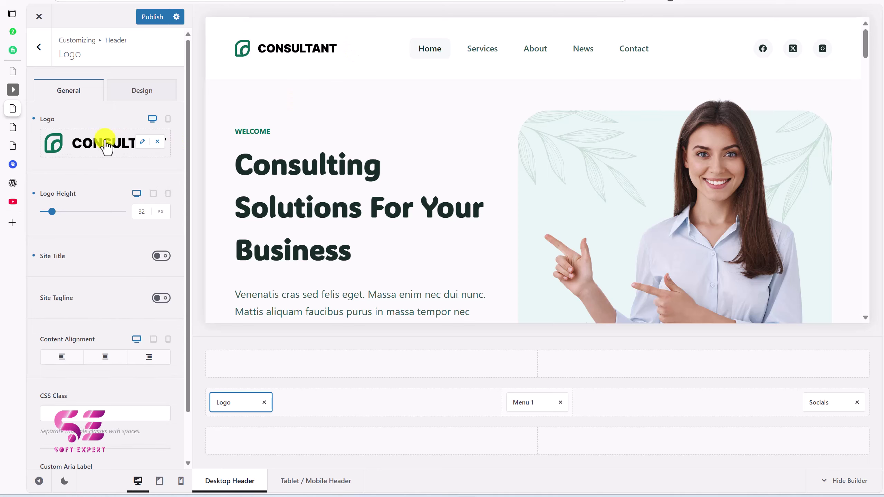
left_click(105, 145)
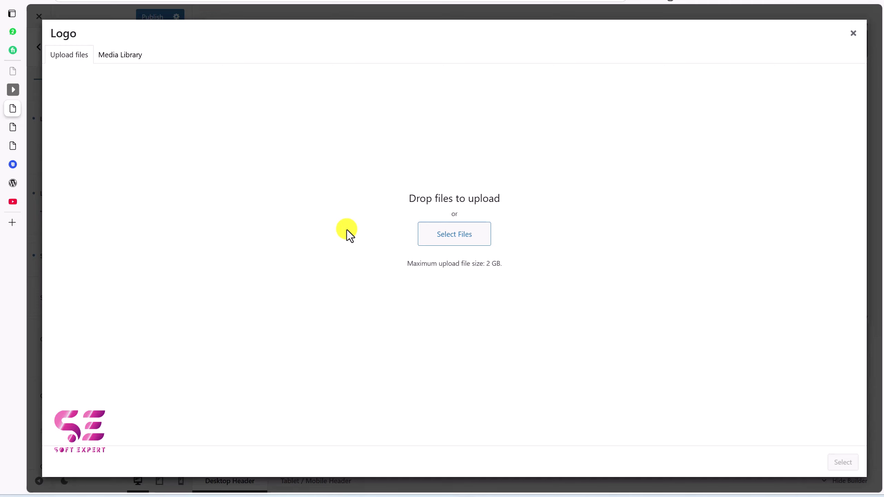
Switch to Canva in a new browser tab and search for consultant logo designs.
left_click(14, 224)
left_click(469, 20)
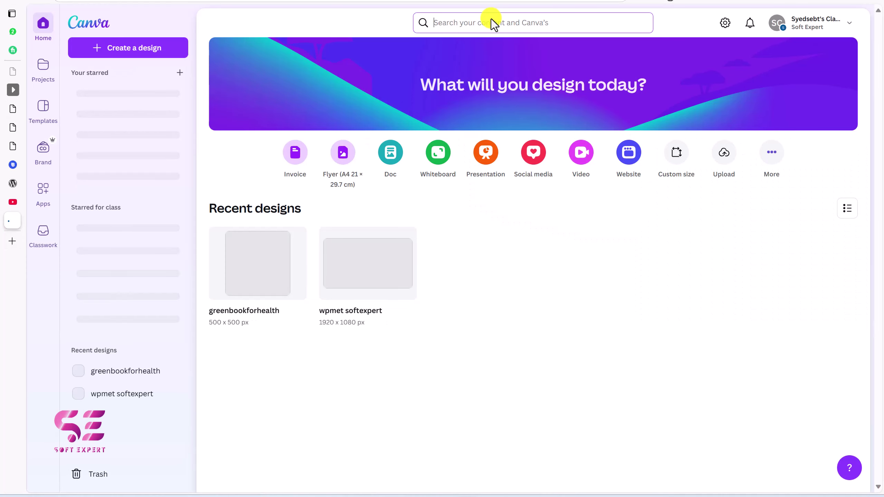
type("consl")
type("ultant log")
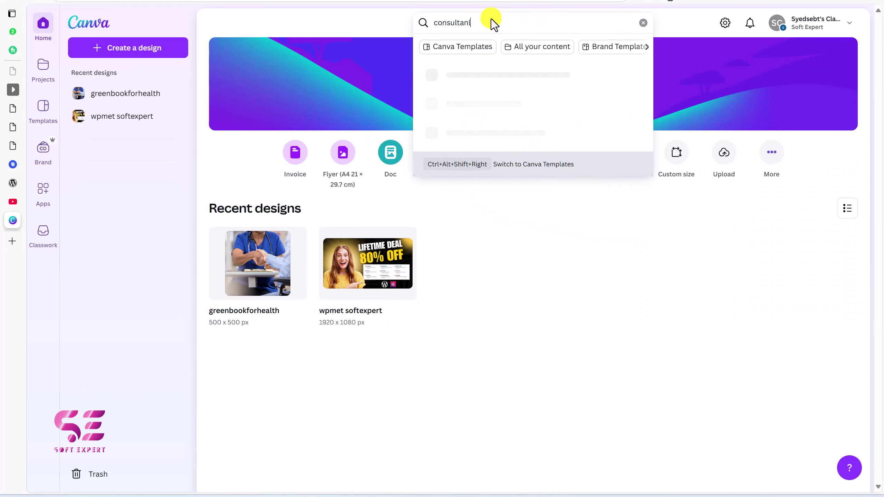
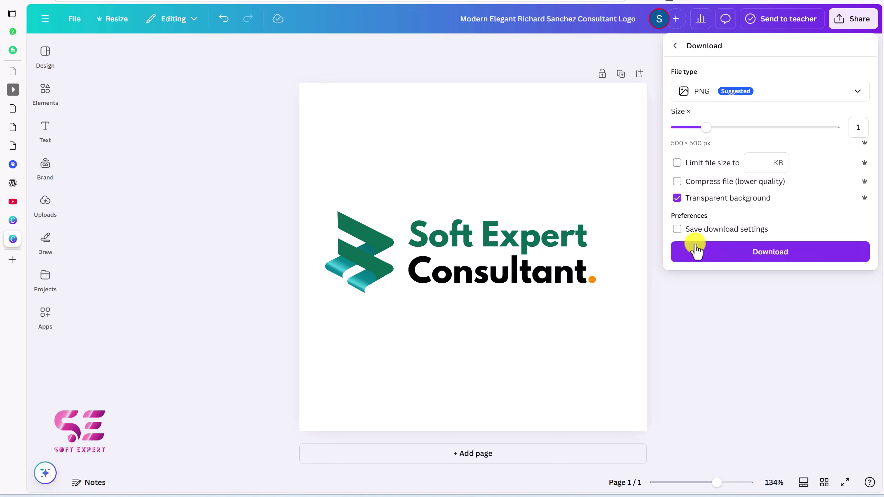
Download the Soft Expert Consultant logo as a PNG with transparent background and return to the WordPress Customizer.
left_click(694, 250)
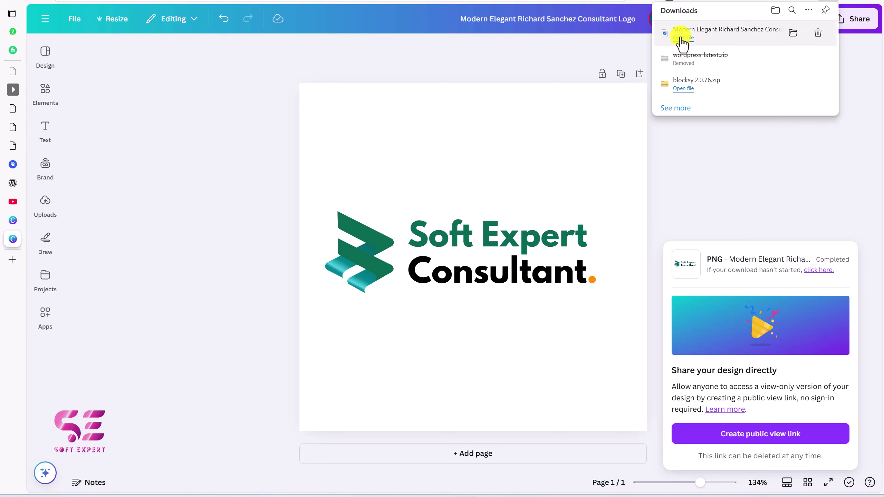
left_click(12, 109)
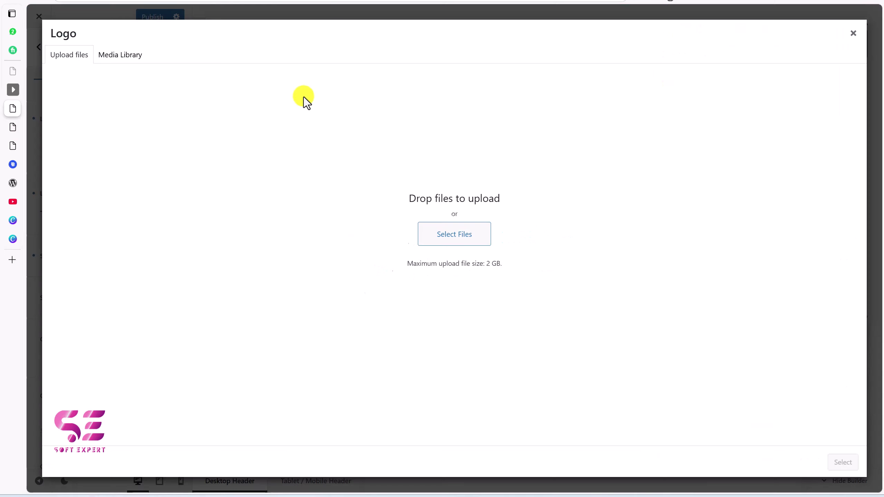
Upload the downloaded 500 by 500 pixel logo PNG to the media library and select it as the header logo.
left_click(852, 34)
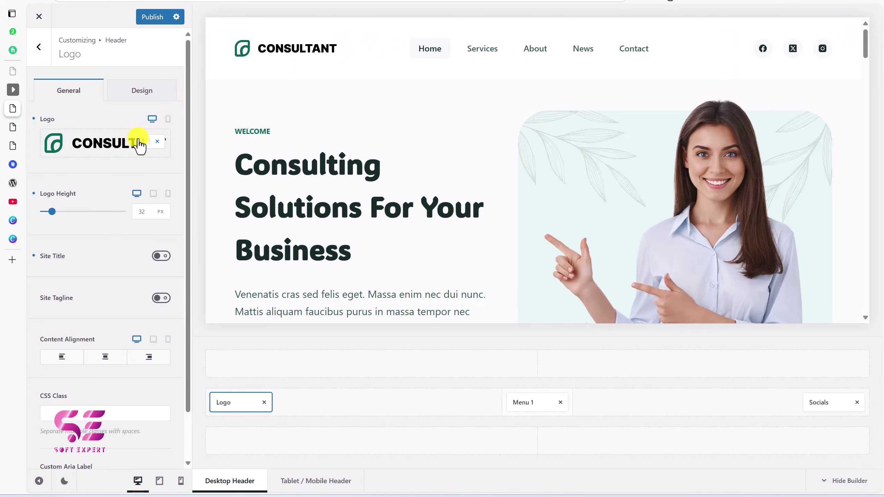
left_click(102, 155)
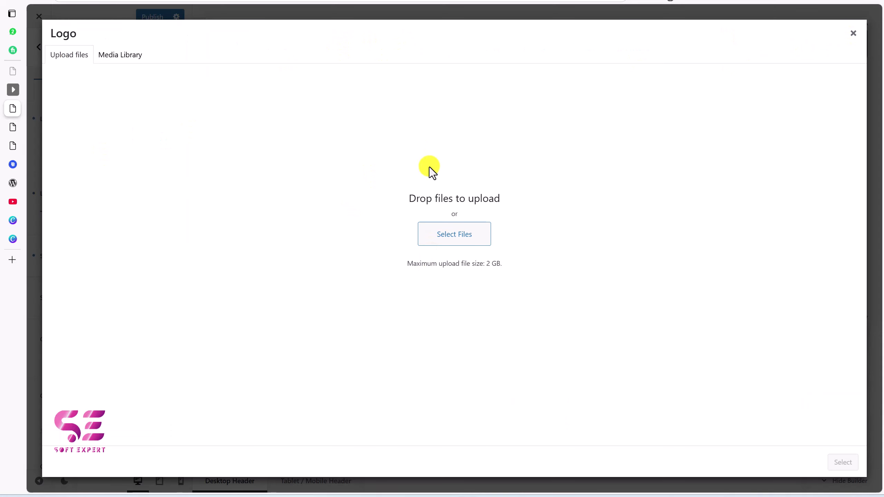
left_click(834, 5)
left_click_drag(704, 40, 571, 133)
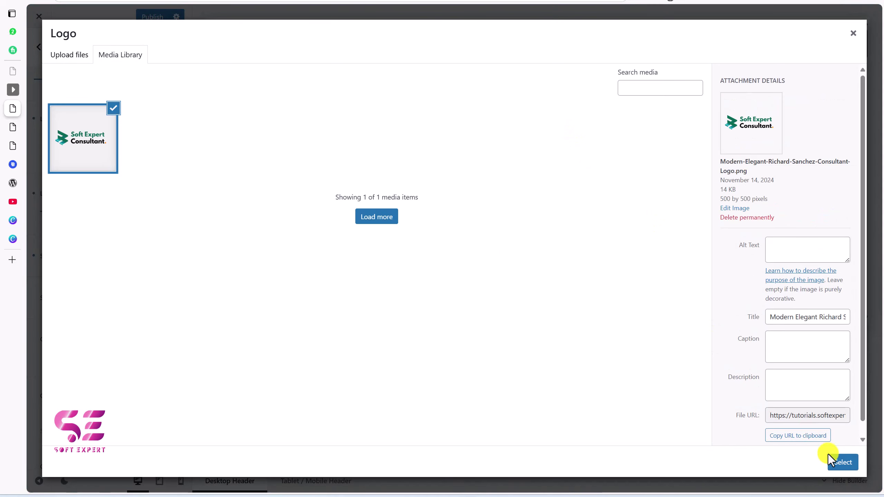
left_click(839, 464)
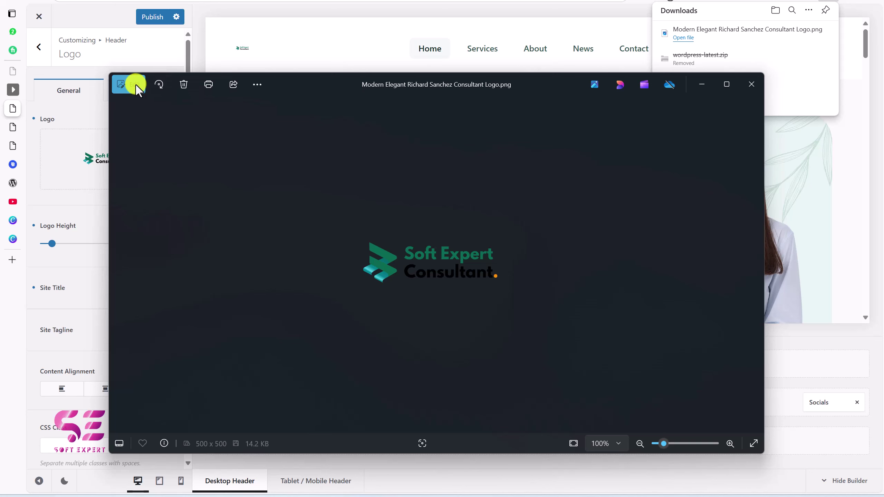
Crop the downloaded logo image in Photos closely around its artwork to 432 x 146 pixels and save it over the original file.
left_click(135, 84)
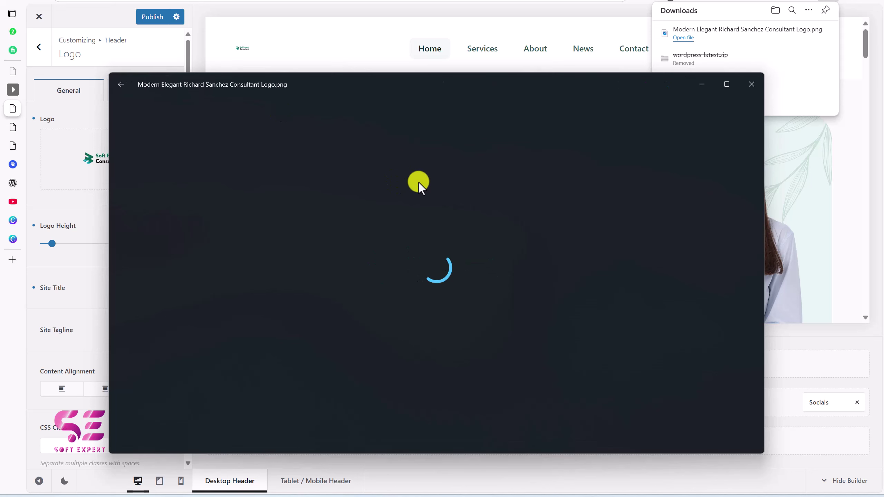
left_click_drag(433, 161, 425, 231)
left_click_drag(431, 368, 418, 251)
left_click_drag(734, 249, 678, 263)
left_click_drag(127, 258, 150, 257)
left_click(698, 118)
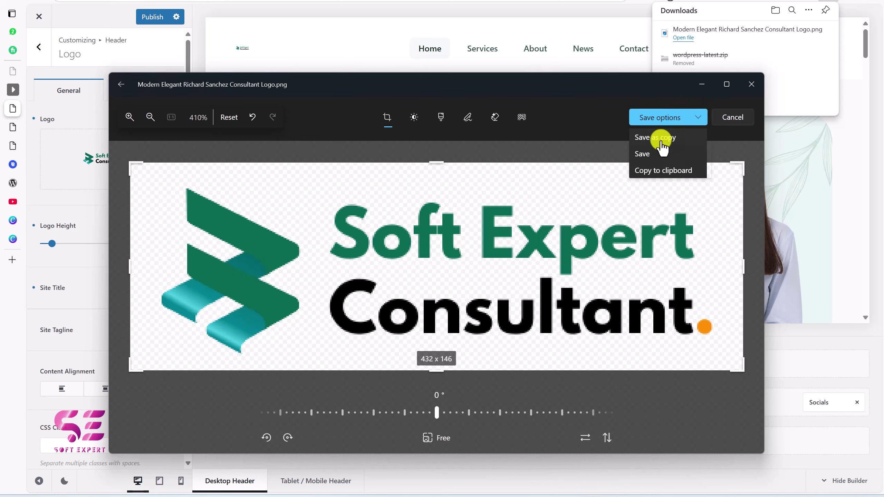
left_click(646, 153)
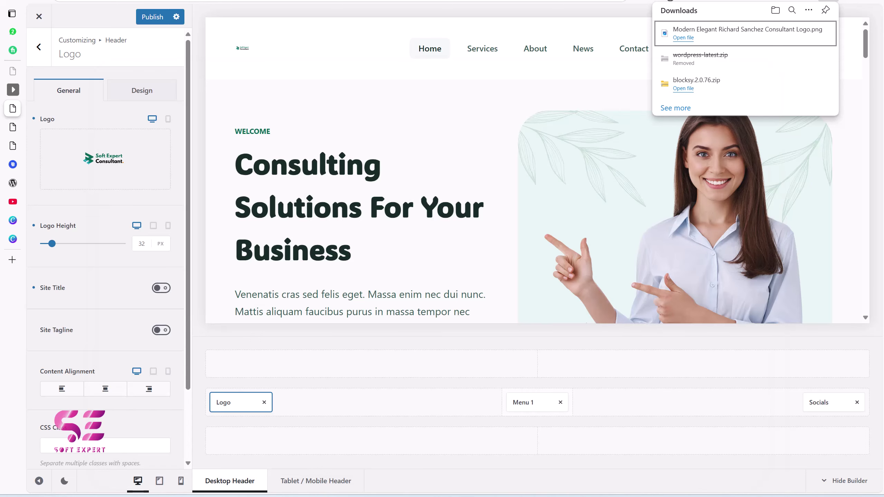
Replace the header logo with the cropped Logo-7.png and set the logo height to 72 px.
left_click(99, 174)
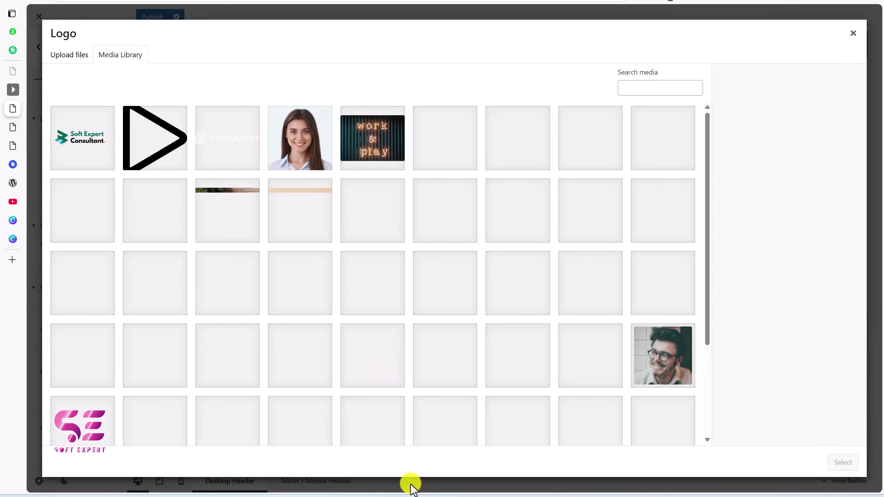
left_click_drag(303, 238, 285, 243)
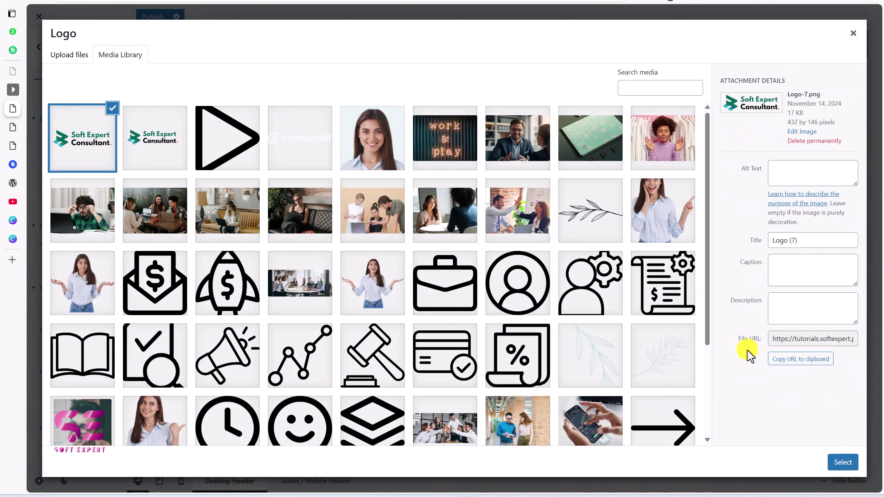
left_click(842, 462)
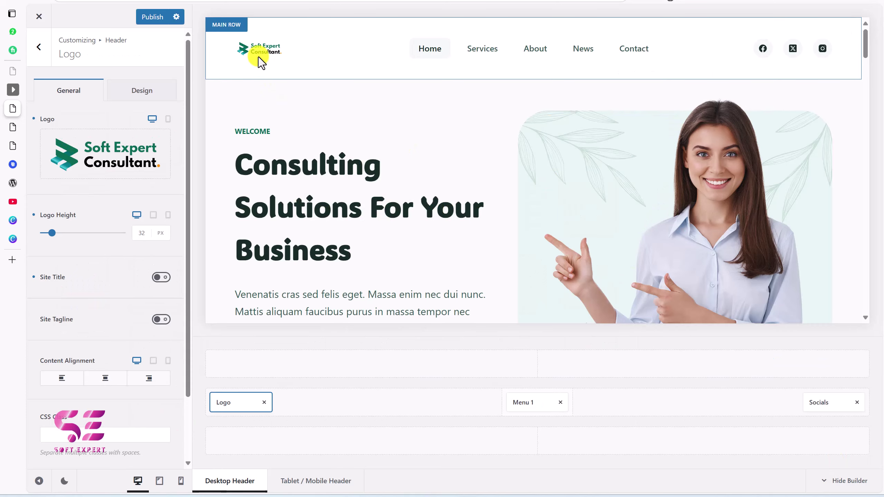
left_click(58, 233)
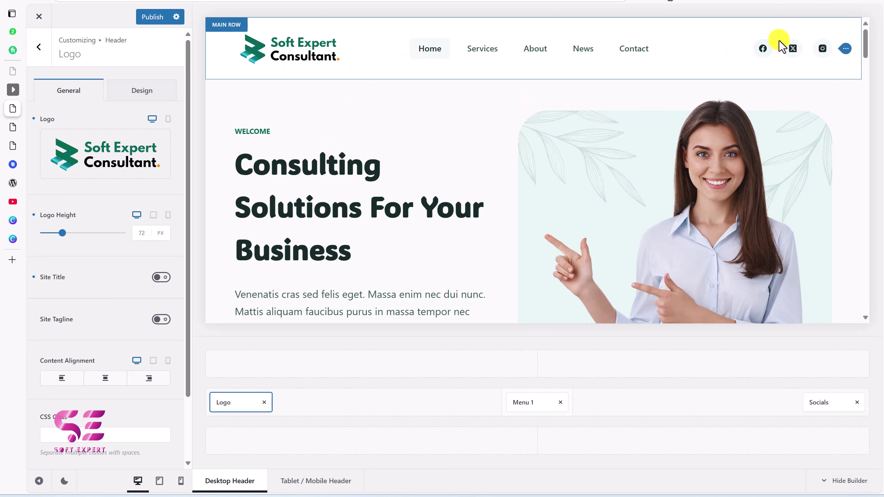
Add a Button element to the desktop header's main row just before Socials and open its settings.
left_click(38, 47)
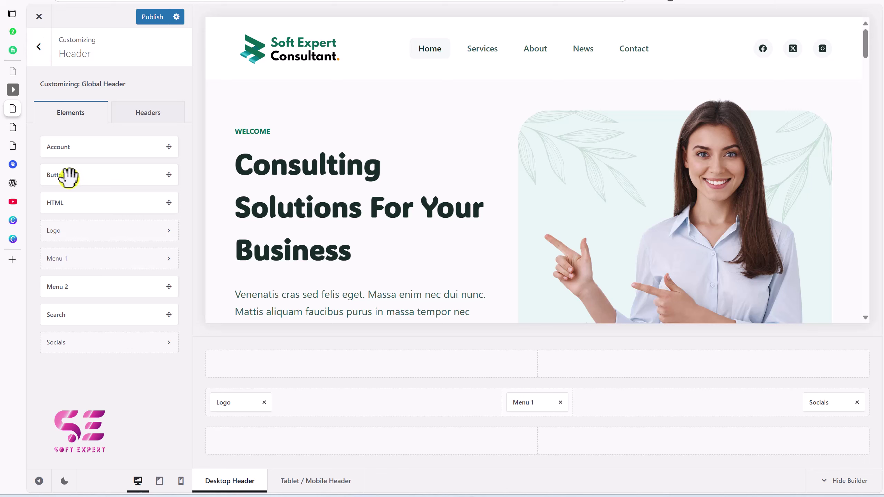
left_click_drag(68, 177, 776, 404)
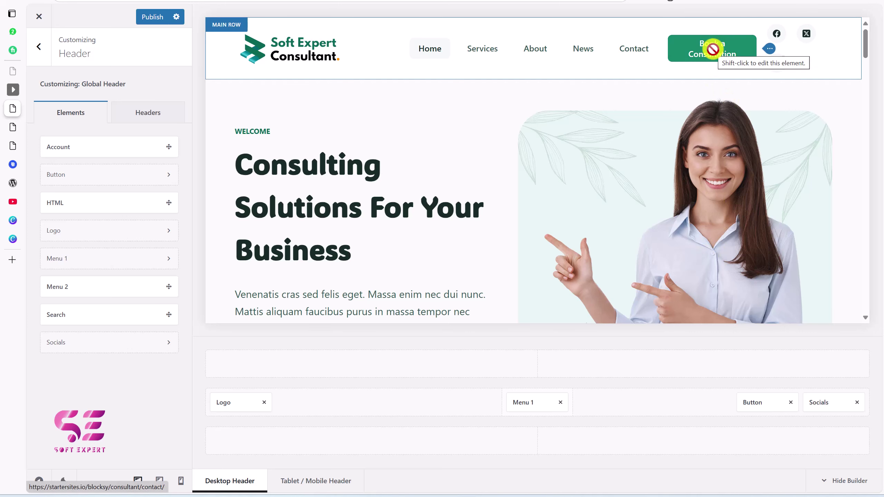
left_click(757, 403)
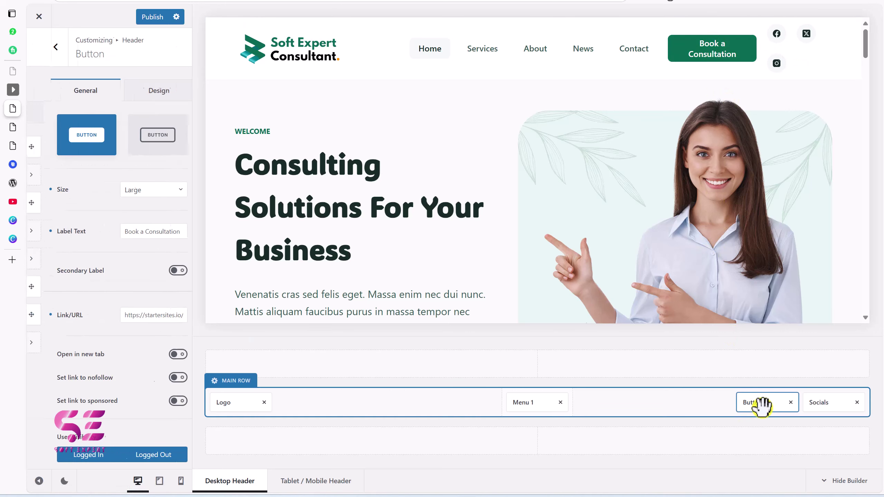
Set the header button's label text to "Book Now" and return to the header elements list.
left_click(134, 230)
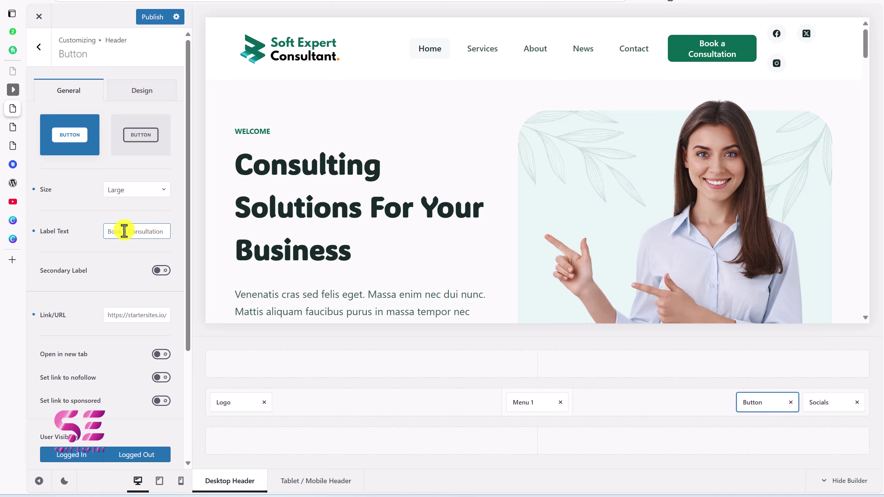
left_click_drag(124, 231, 178, 236)
type("Now")
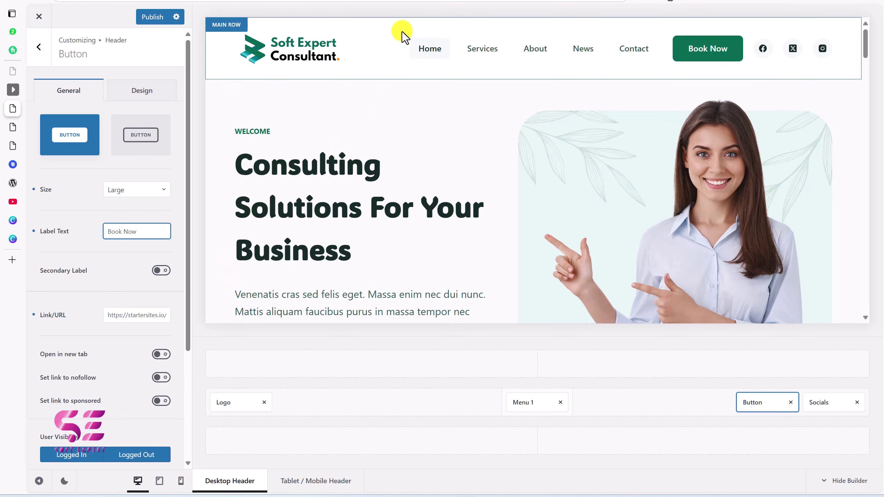
left_click(44, 50)
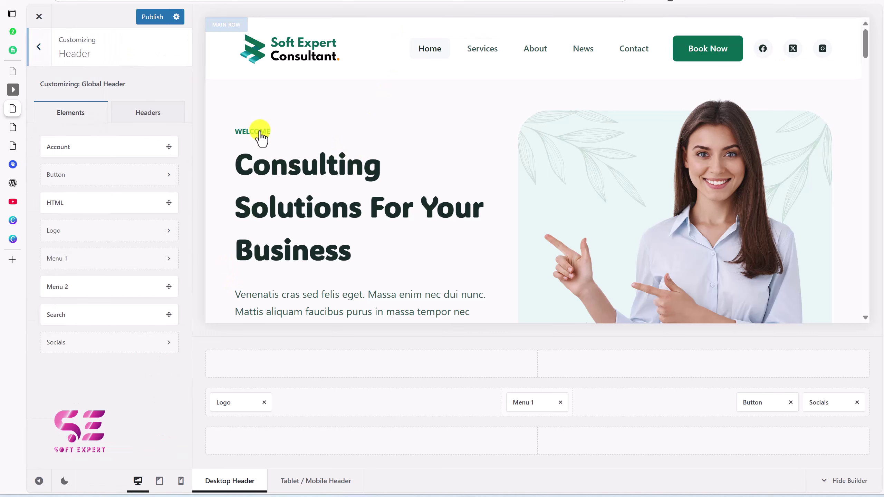
Add an HTML element to the middle of the desktop header's top row and select its sample text.
left_click_drag(197, 204, 533, 363)
left_click(534, 363)
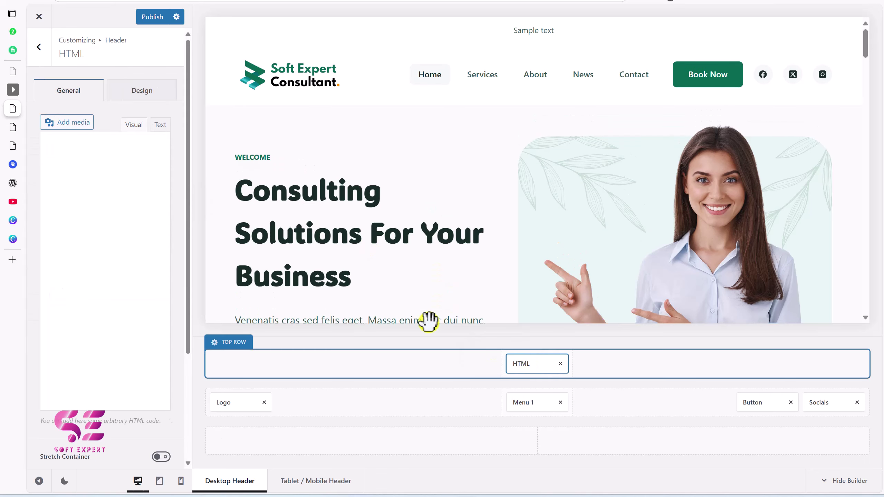
left_click_drag(104, 185, 46, 184)
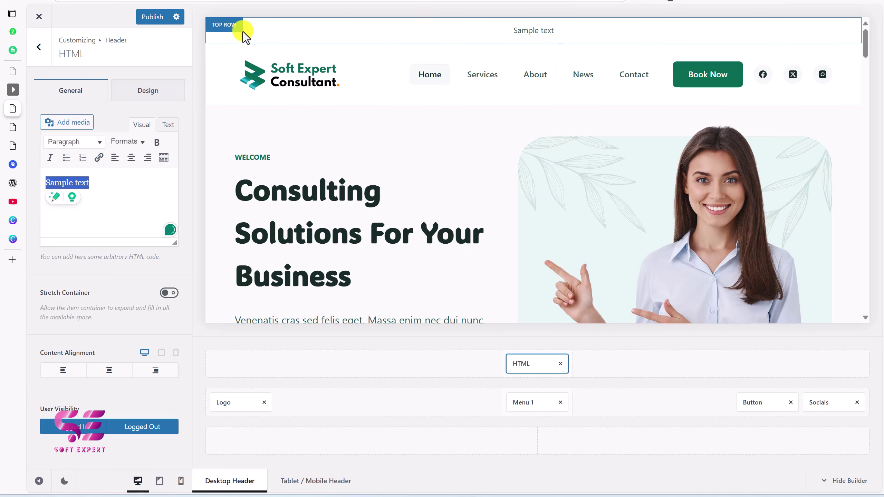
Set the header top row's background to the third palette color, dark green.
left_click(236, 32)
left_click(142, 90)
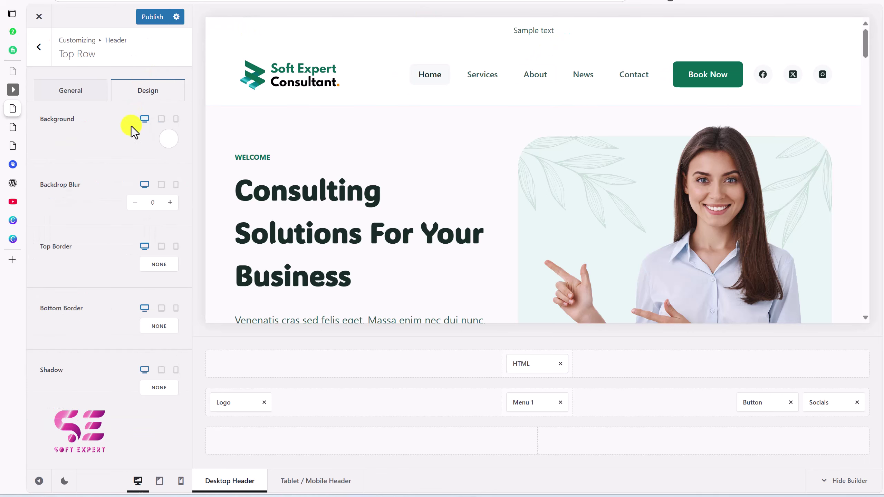
left_click(170, 146)
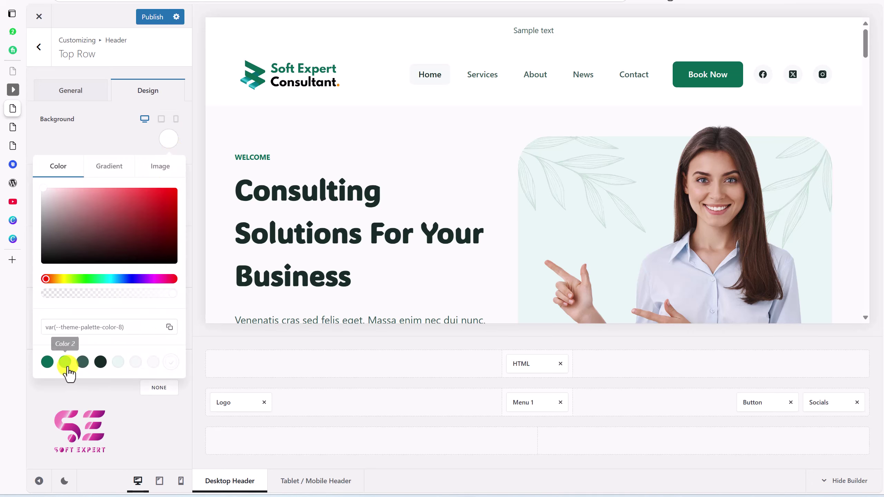
left_click(84, 370)
Set the HTML element's initial font color to white and remove the element from the header's top row.
left_click(525, 363)
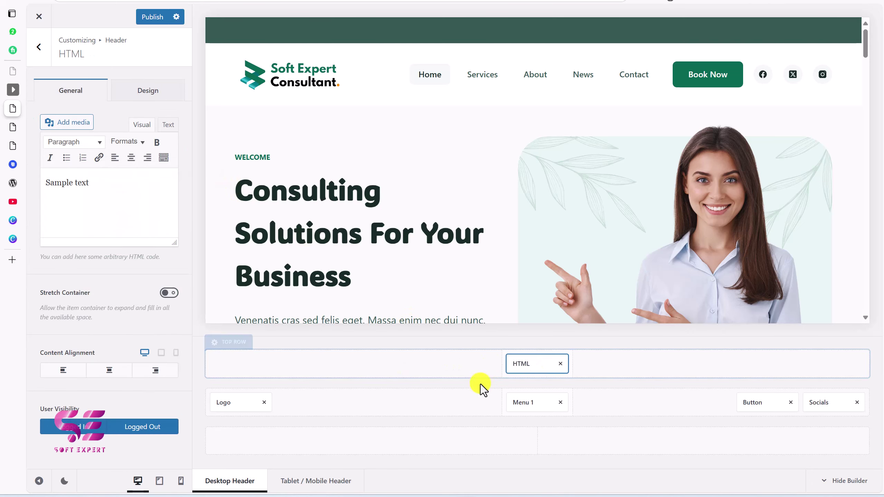
left_click(148, 90)
left_click(137, 180)
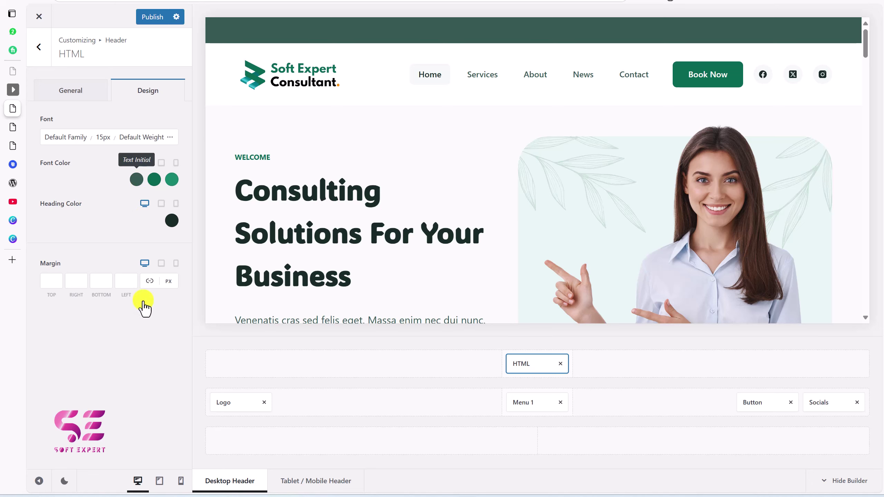
left_click(154, 377)
left_click(348, 217)
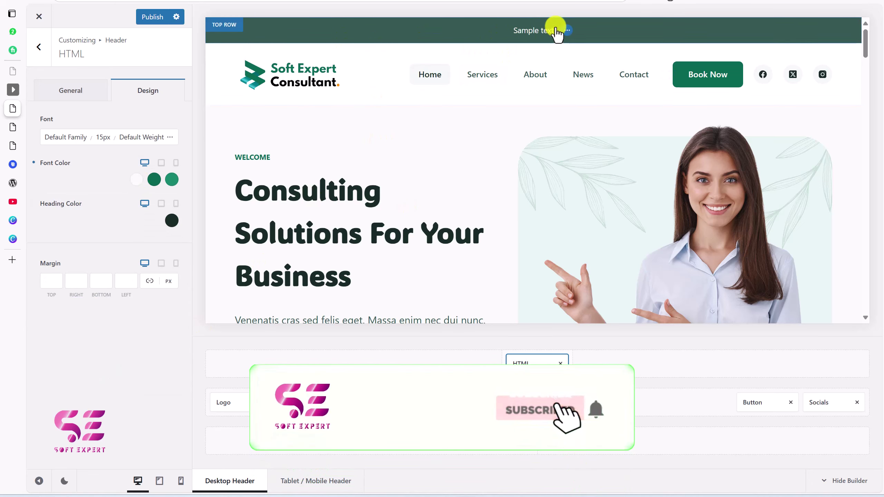
left_click(561, 362)
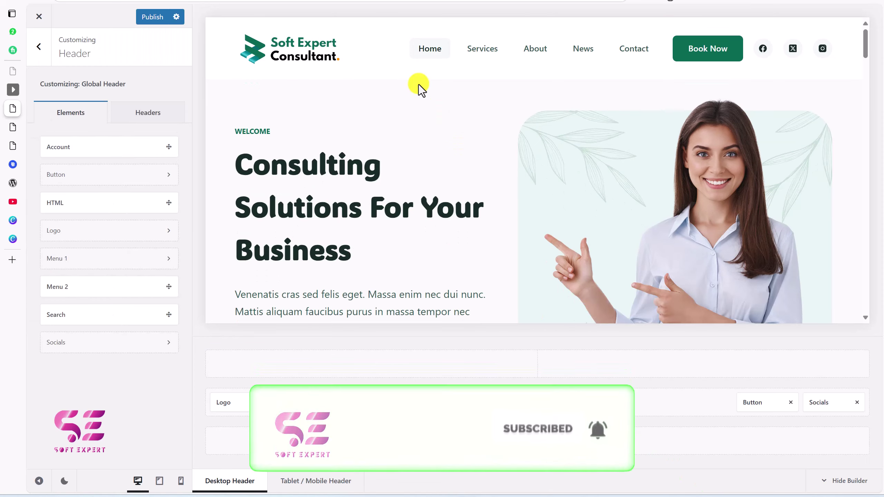
Open the settings of footer Widget Area 1 and Widget Area 2, and examine the editable quote heading.
scroll(391, 142, "down", 15)
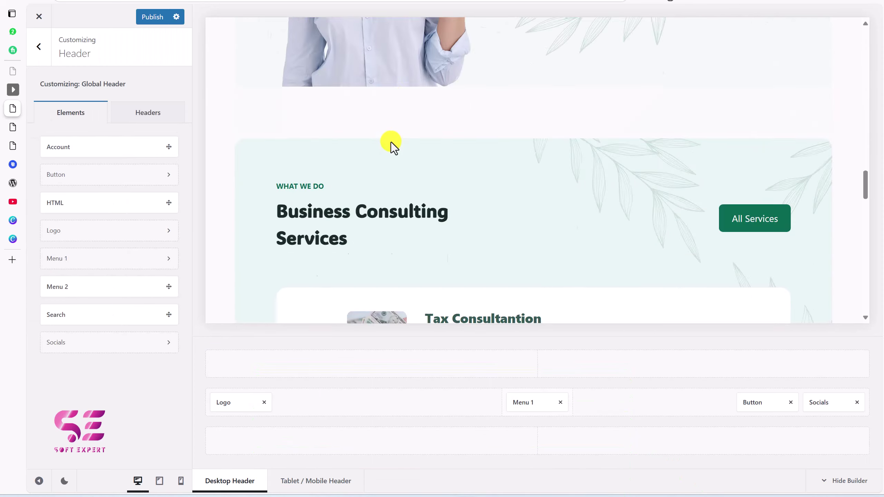
scroll(391, 142, "down", 5)
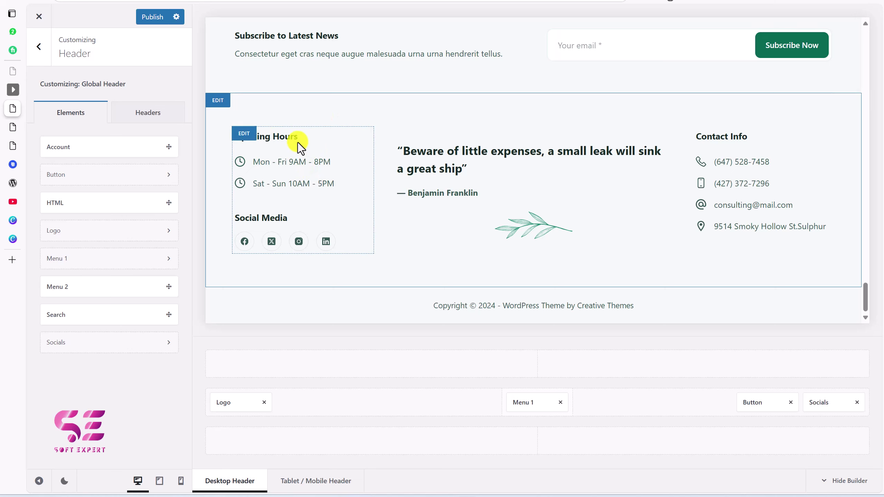
left_click(244, 133)
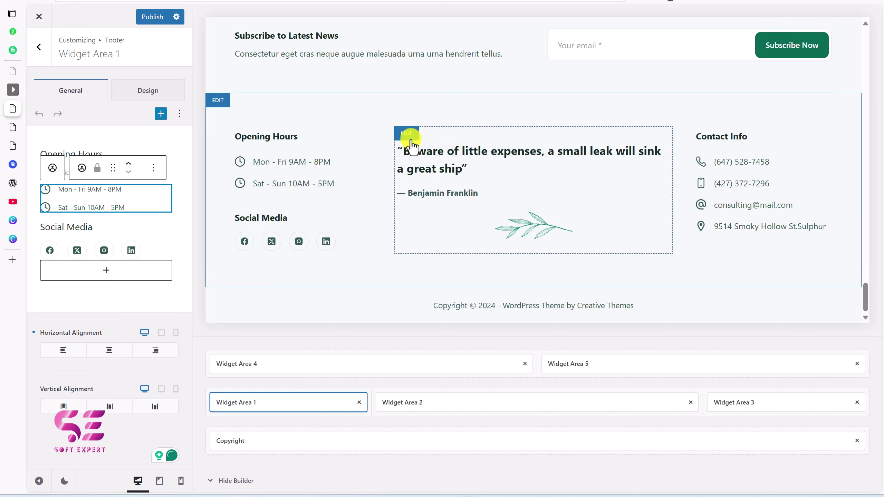
left_click(407, 134)
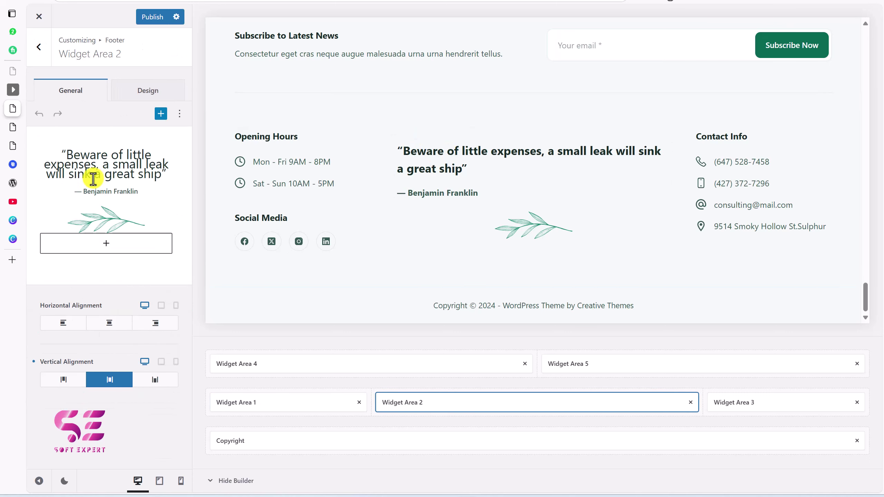
left_click_drag(62, 154, 134, 174)
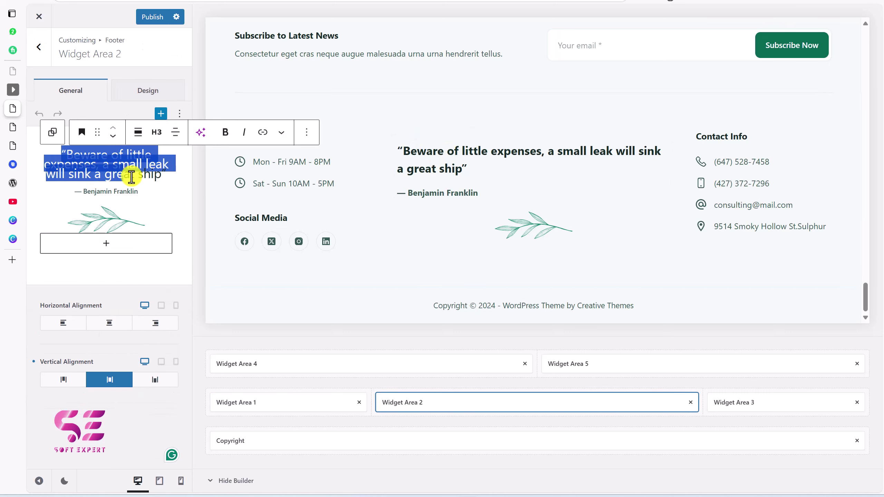
left_click(106, 216)
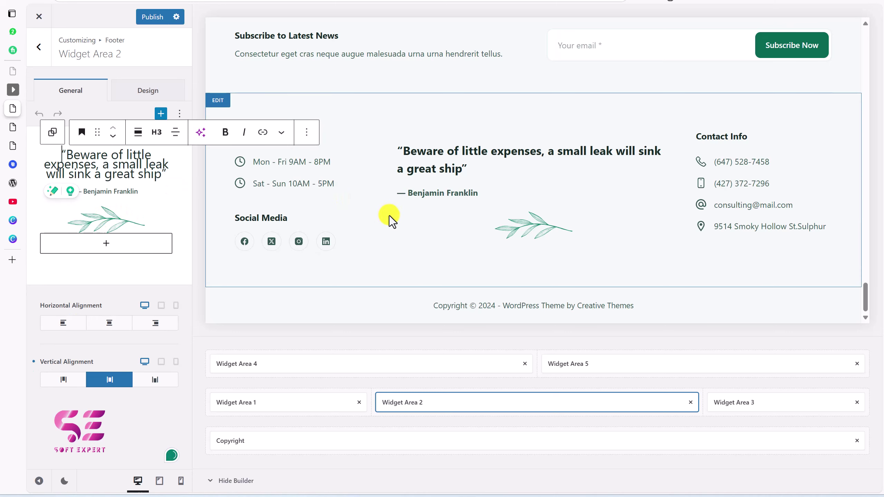
Open the Contact Info block's settings in footer Widget Area 3 and examine the Phone item's content and link fields.
left_click(705, 136)
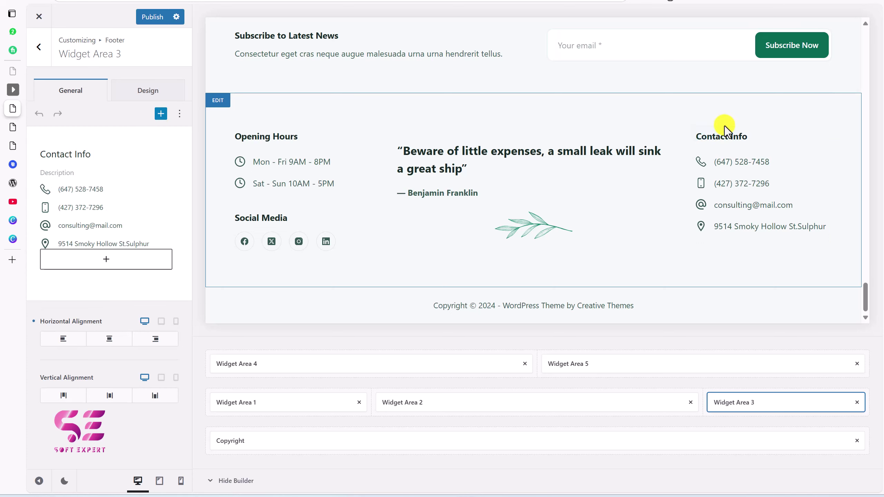
left_click(118, 204)
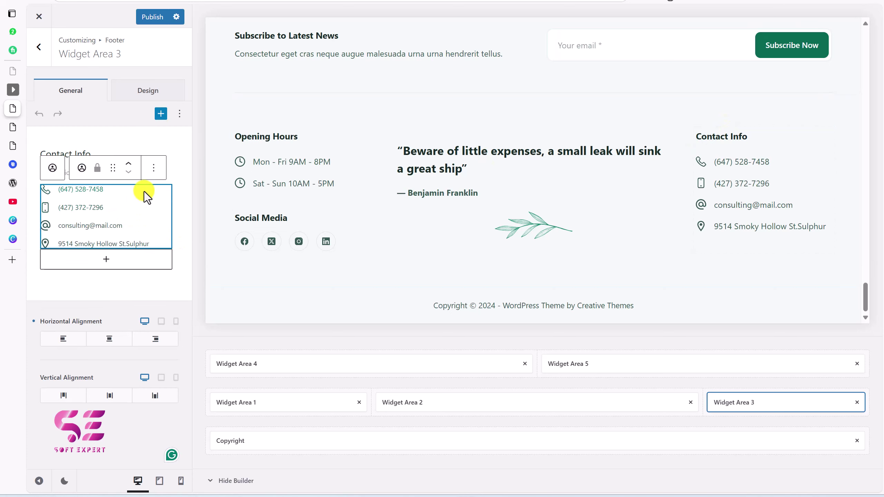
left_click(154, 170)
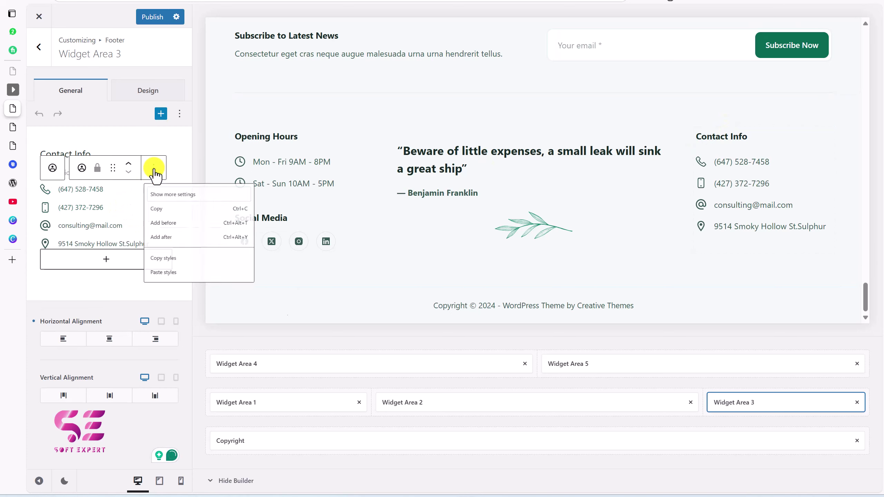
left_click(167, 201)
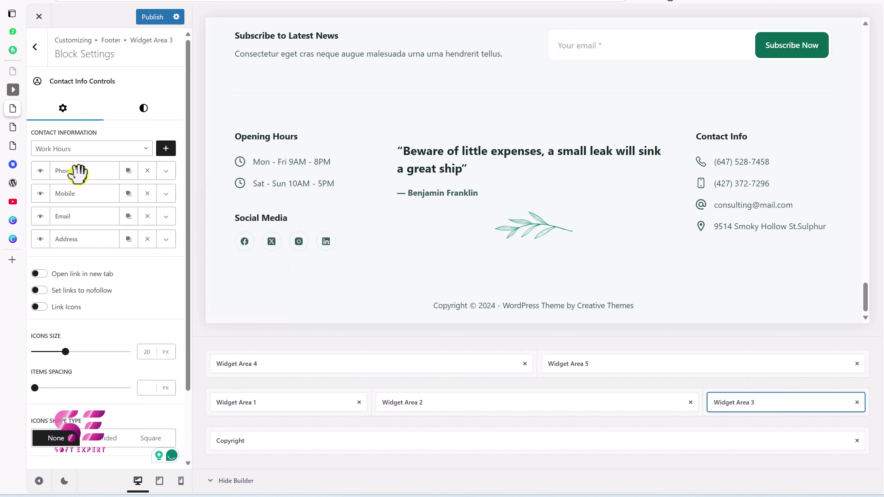
left_click(166, 170)
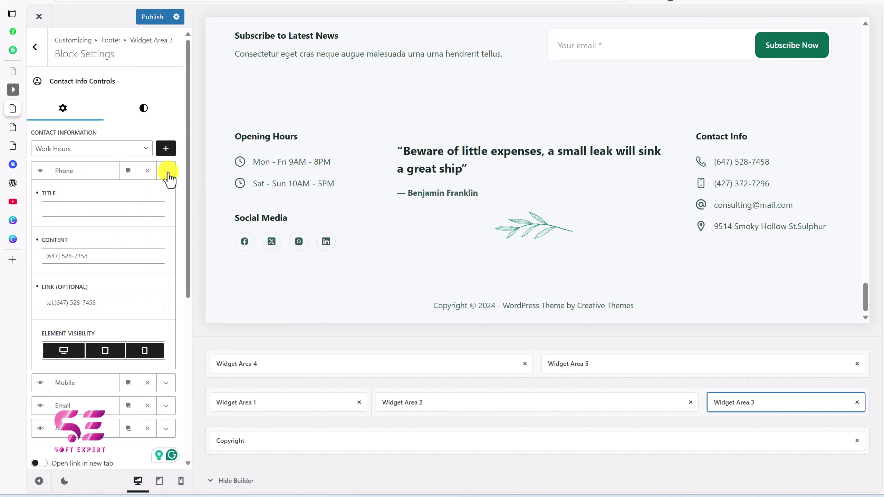
left_click_drag(93, 255, 44, 259)
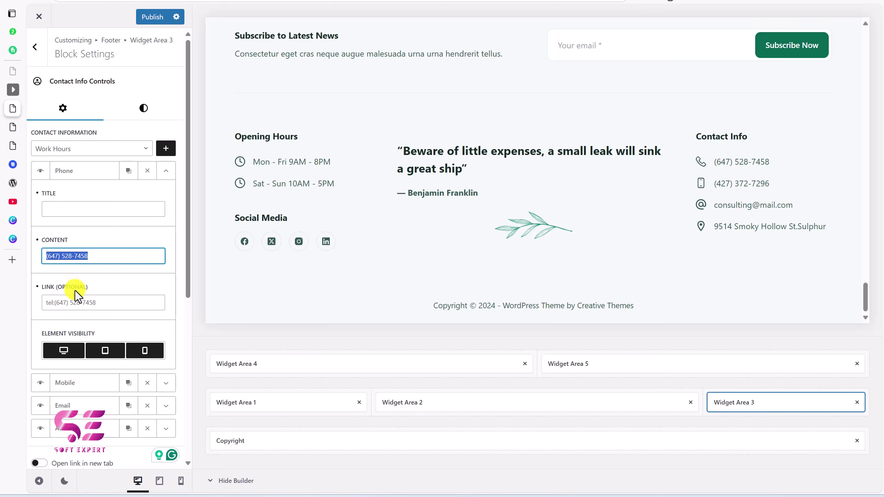
left_click_drag(97, 302, 42, 302)
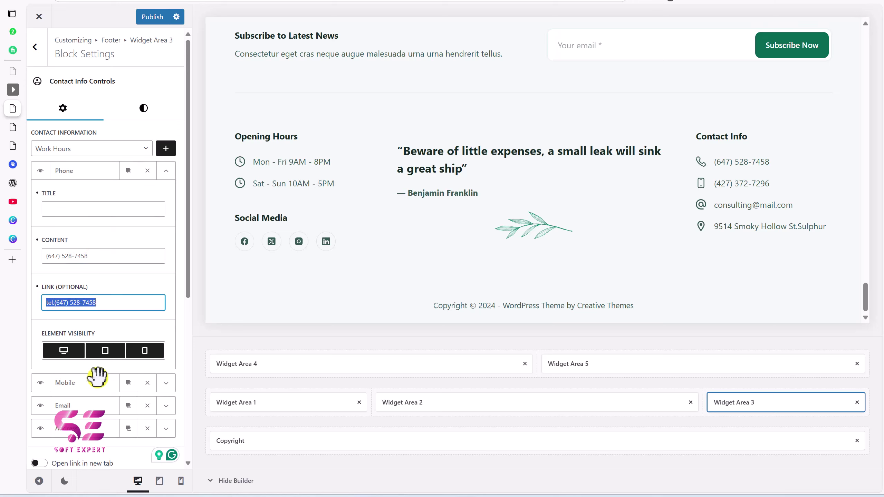
Expand the Email item of the Contact Info block and examine its content and link fields.
left_click(166, 407)
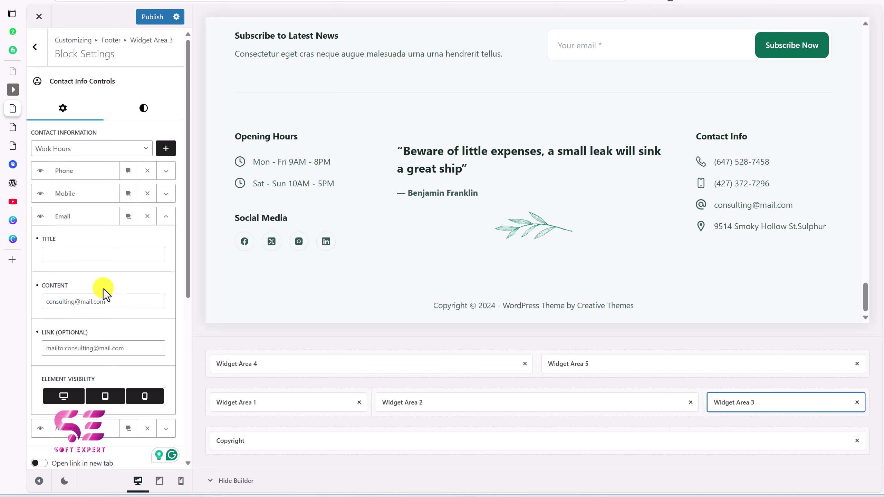
left_click_drag(115, 302, 42, 302)
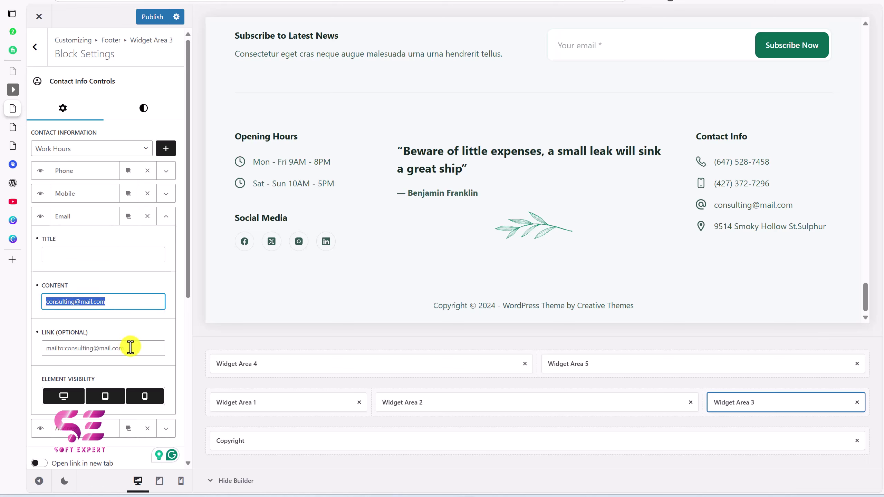
left_click_drag(131, 347, 60, 348)
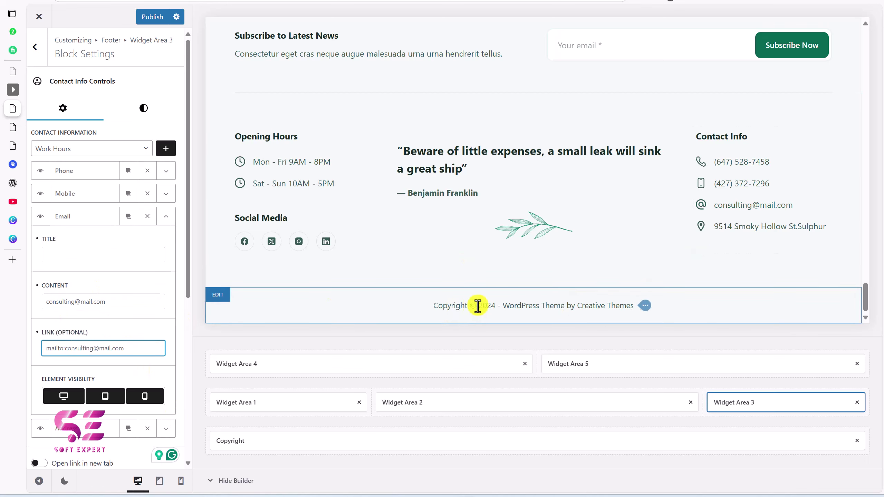
Replace the theme credit in the footer copyright text with "Soft Expert", keeping the copyright and {current_year} part.
left_click(624, 318)
left_click_drag(98, 234, 48, 193)
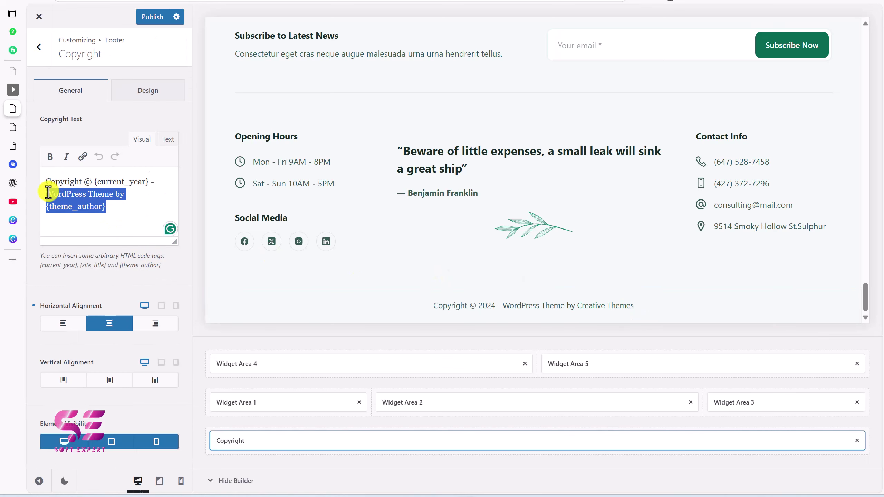
type("Soft Expert")
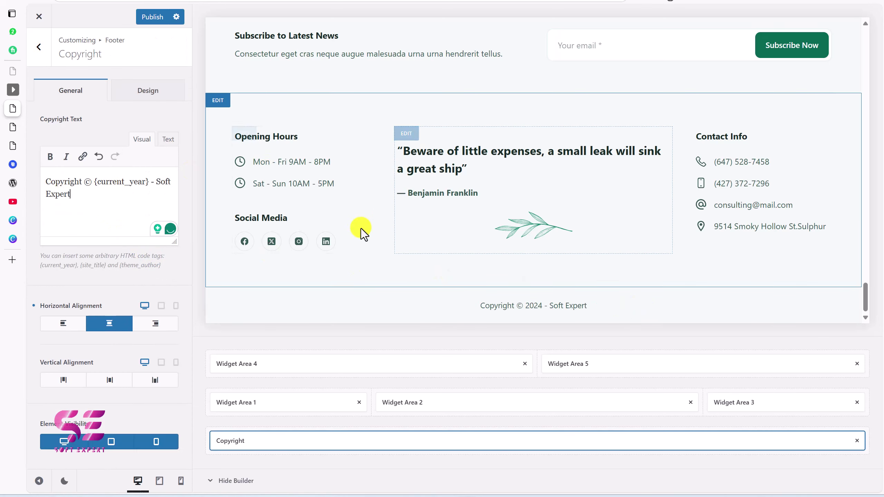
Open the footer middle row's design settings and examine its font, color and background options.
left_click(219, 109)
left_click(161, 97)
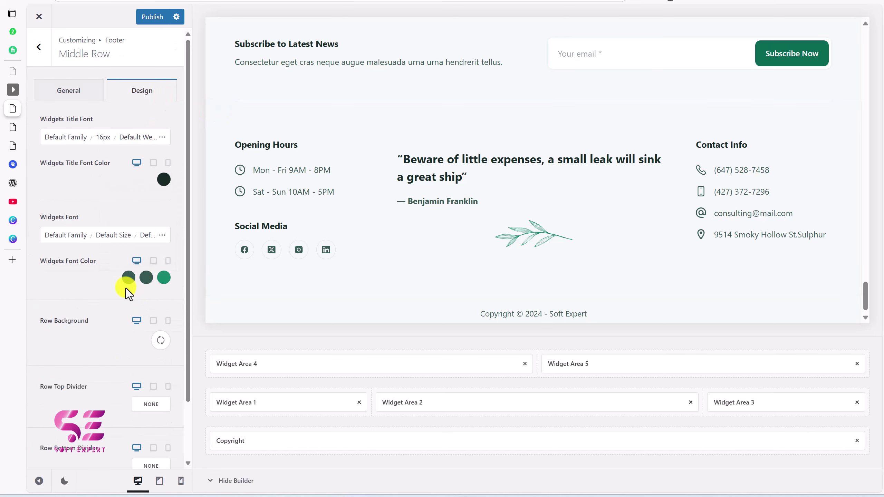
scroll(304, 250, "down", 1)
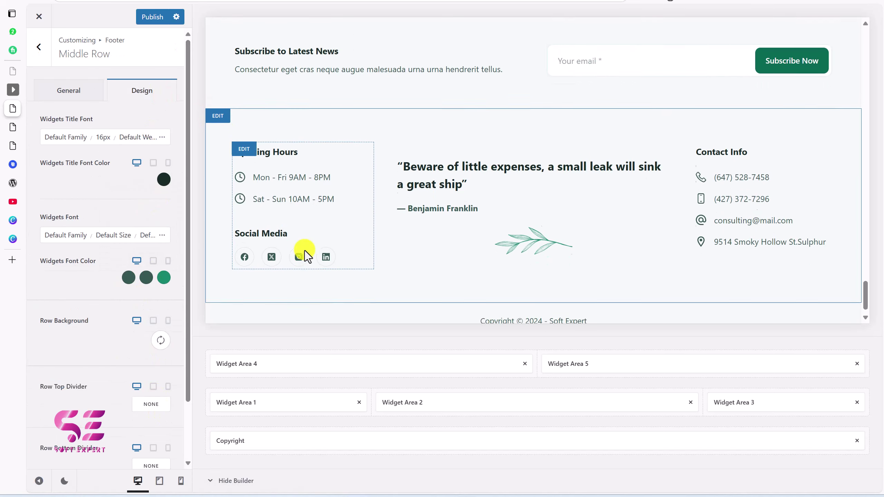
scroll(295, 107, "up", 2)
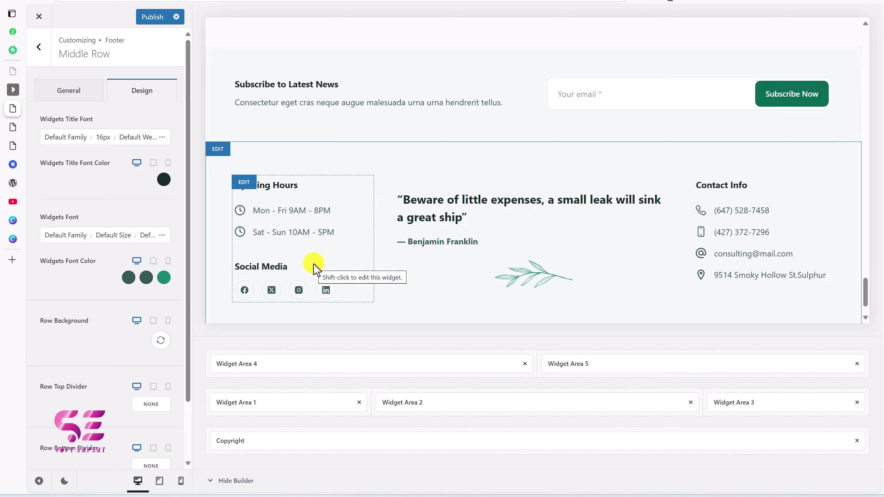
Publish the header and footer customizations, and switch to the live homepage to look through its sections.
left_click(151, 18)
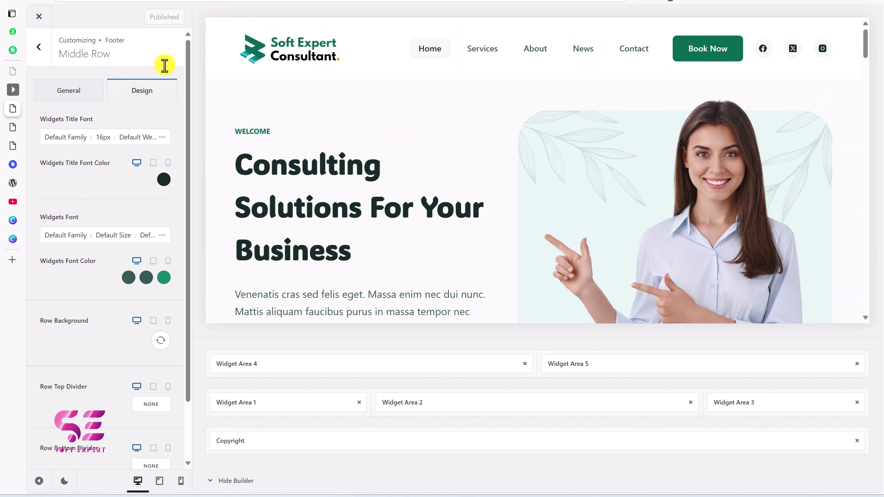
key("ctrl+Tab")
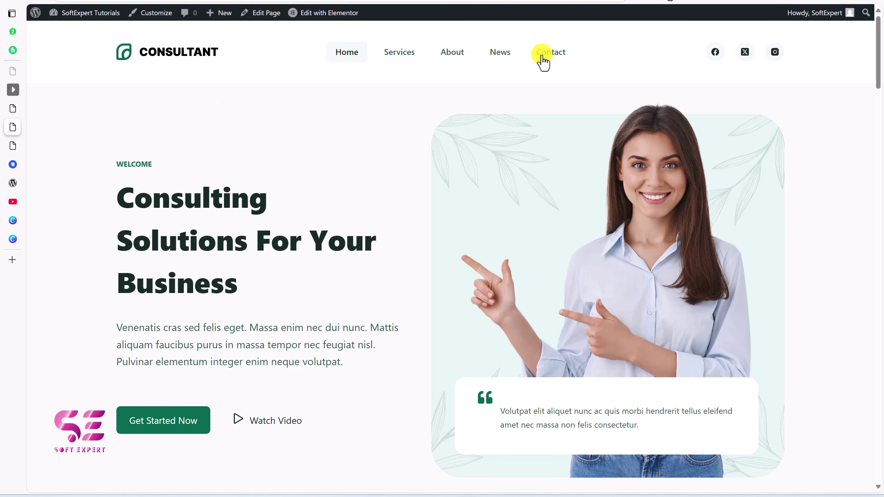
scroll(482, 181, "down", 10)
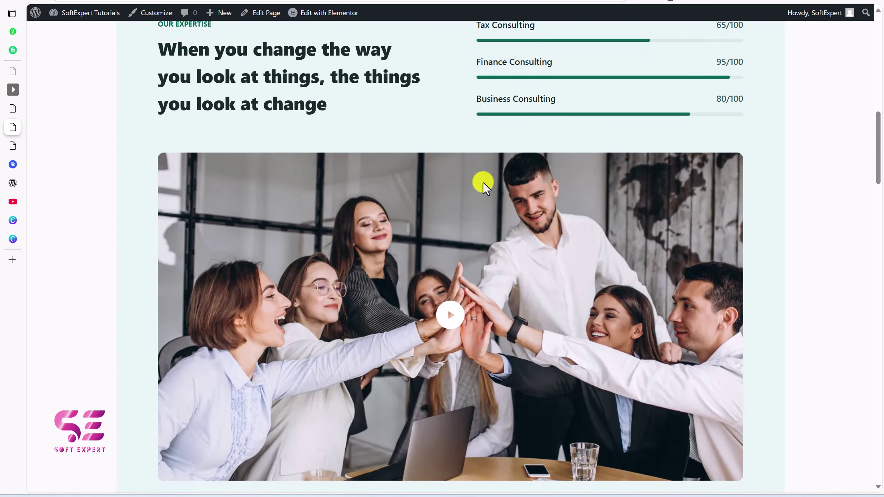
In Elementor's tools, recreate the kit, sync the library and regenerate the CSS files and data, and save the changes.
mouse_move(328, 16)
left_click(14, 109)
mouse_move(72, 174)
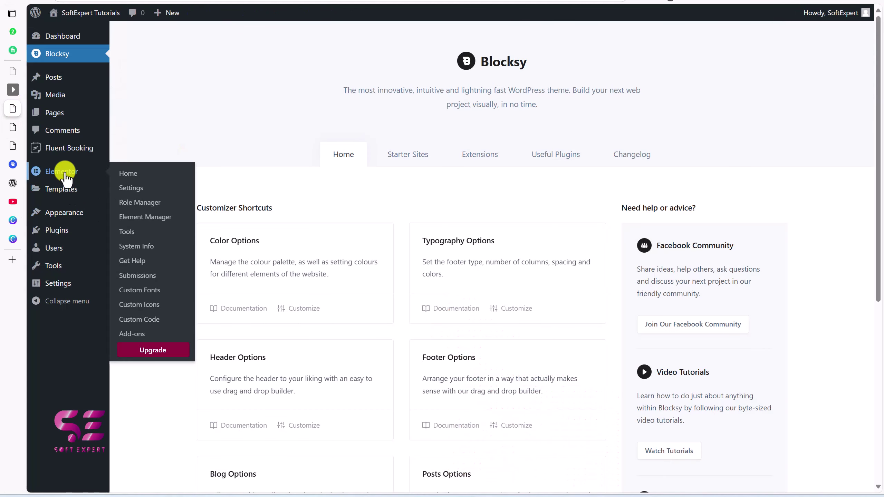
left_click(127, 234)
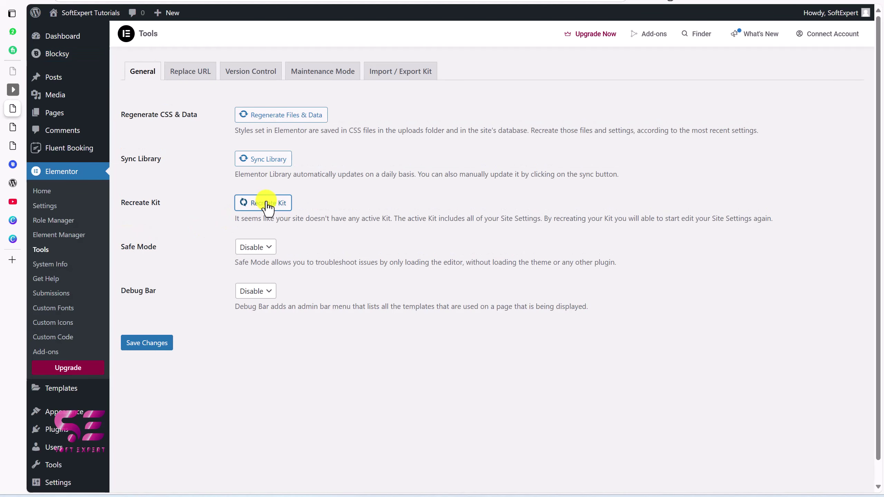
left_click(257, 161)
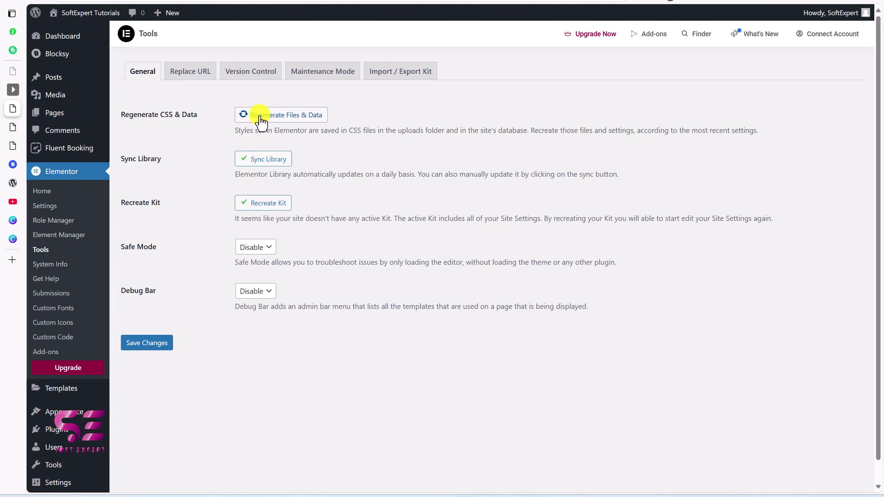
left_click(148, 343)
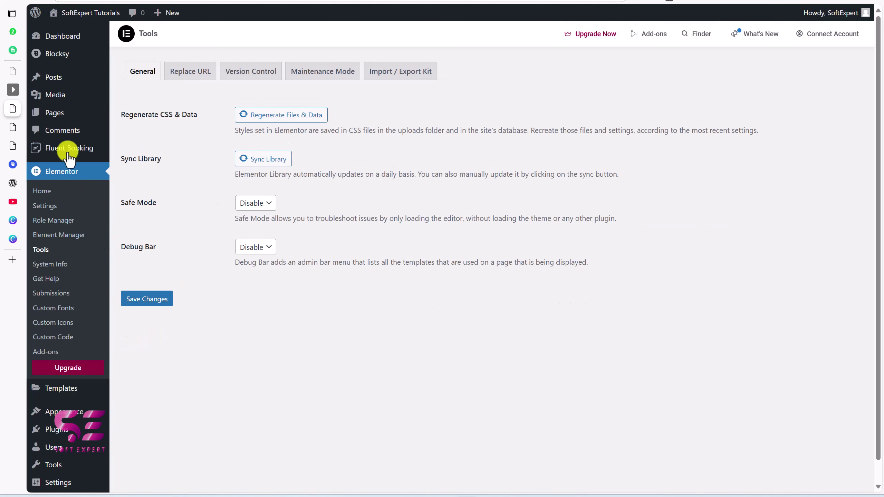
Check the site's page list, open the live homepage in the Elementor editor, and dismiss the AI notification.
left_click(51, 118)
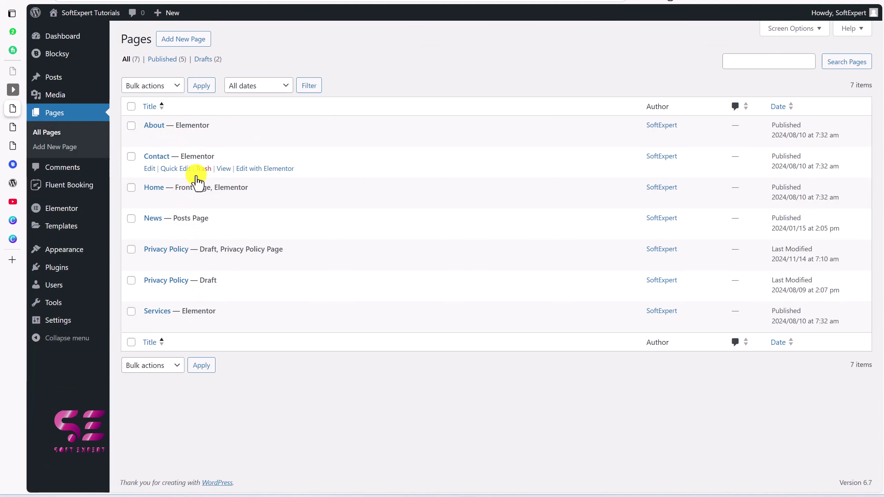
mouse_move(251, 198)
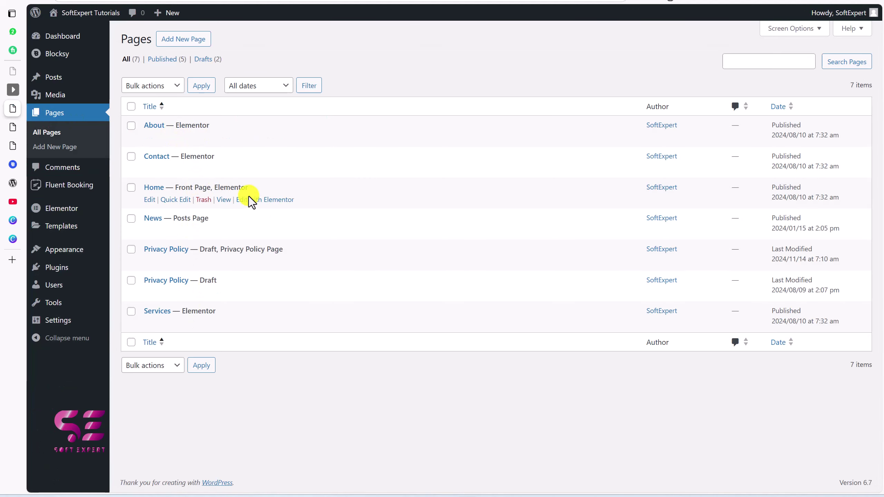
left_click(13, 126)
mouse_move(320, 17)
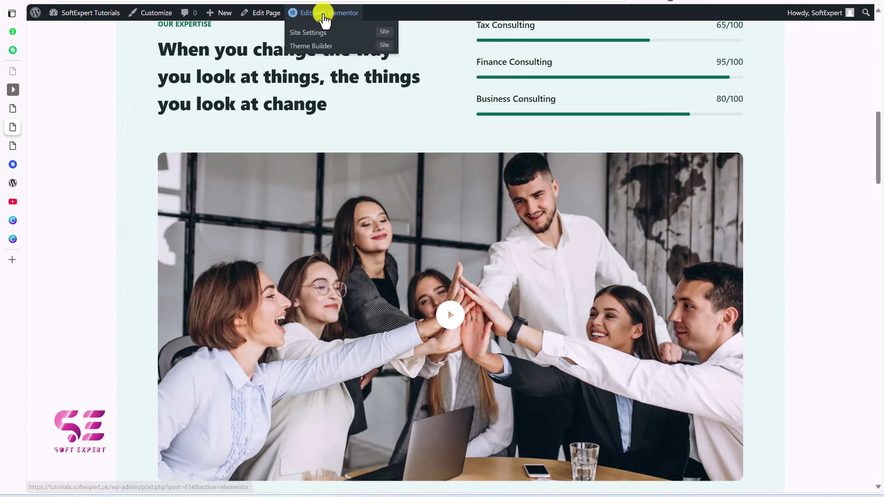
left_click(348, 5)
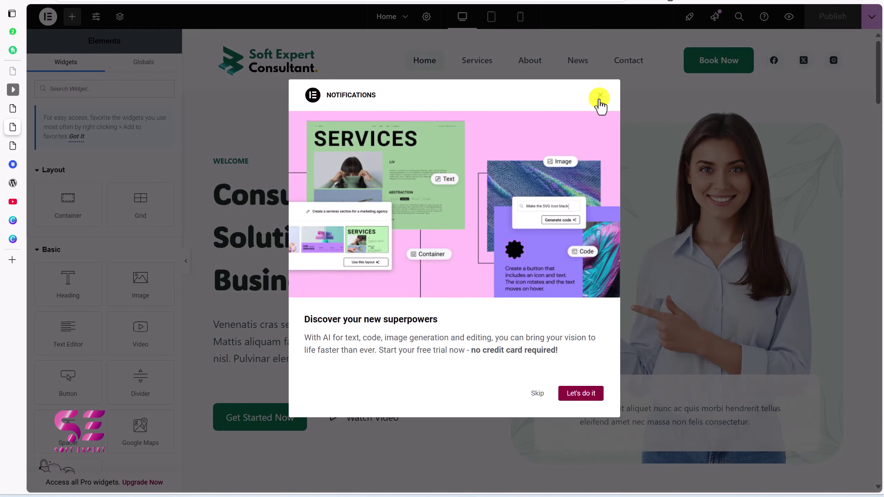
left_click(599, 96)
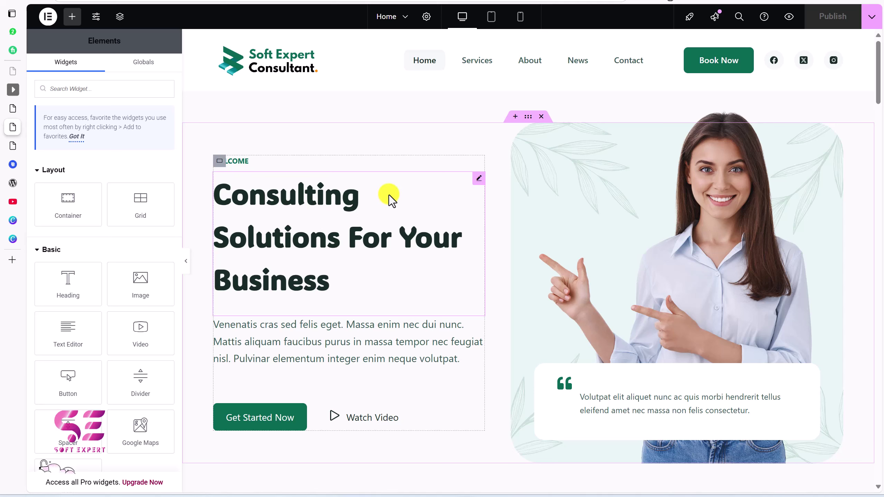
Open the hero heading "Consulting Solutions For Your Business" for editing and try #DE2929 as its text color.
left_click(481, 179)
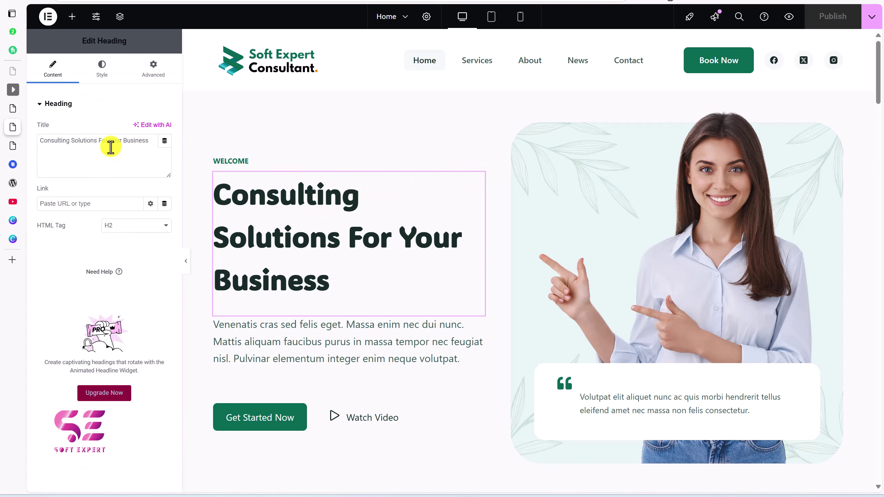
left_click_drag(52, 147, 131, 150)
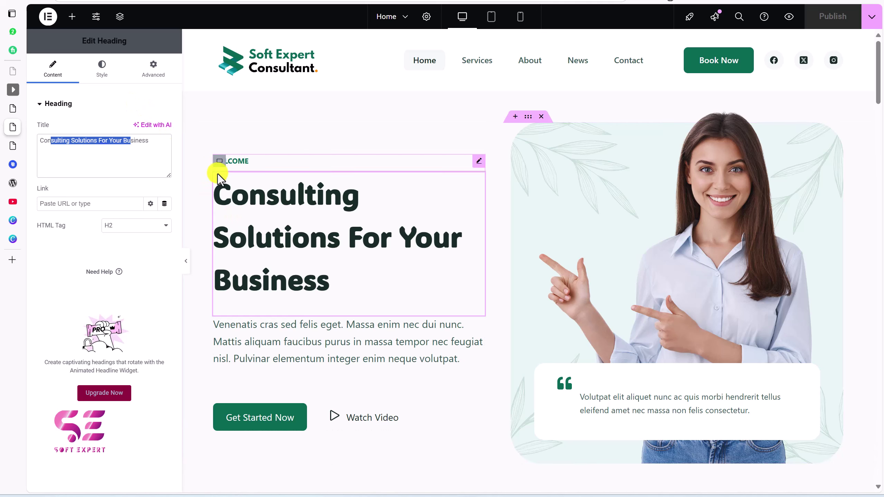
left_click(104, 83)
left_click(162, 153)
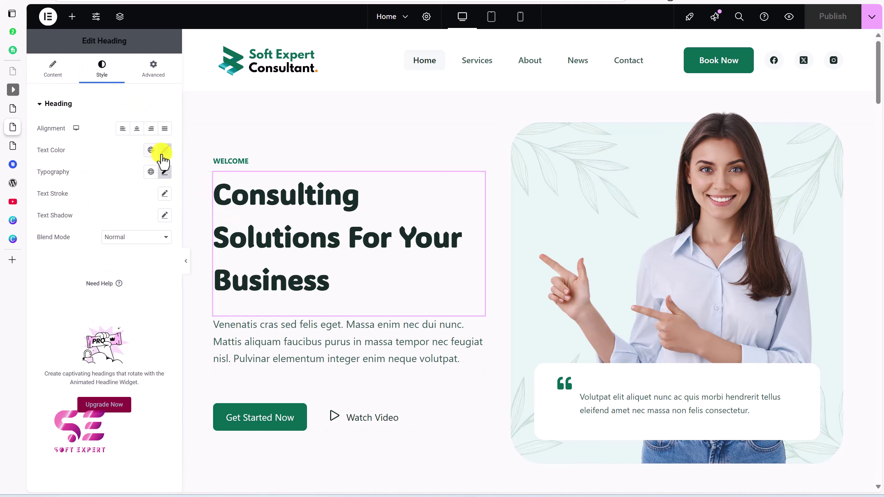
left_click(202, 201)
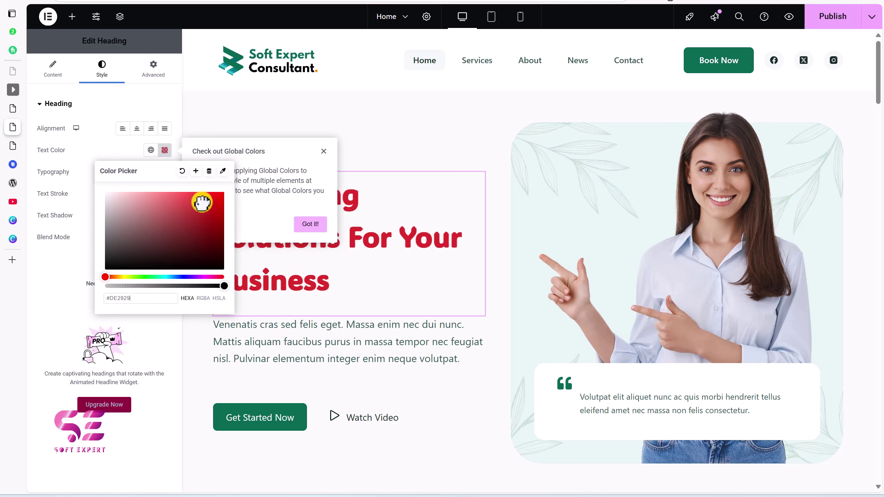
left_click(106, 153)
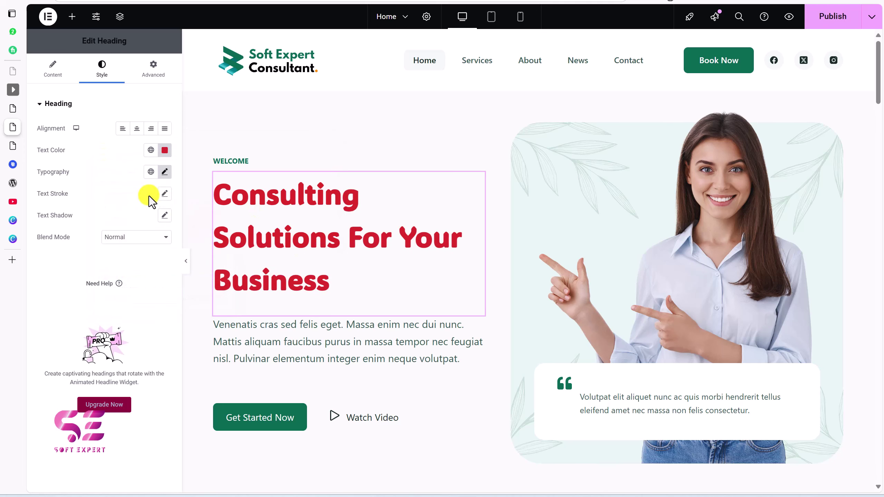
Examine the hero heading's typography options and clear its custom text color.
left_click(165, 173)
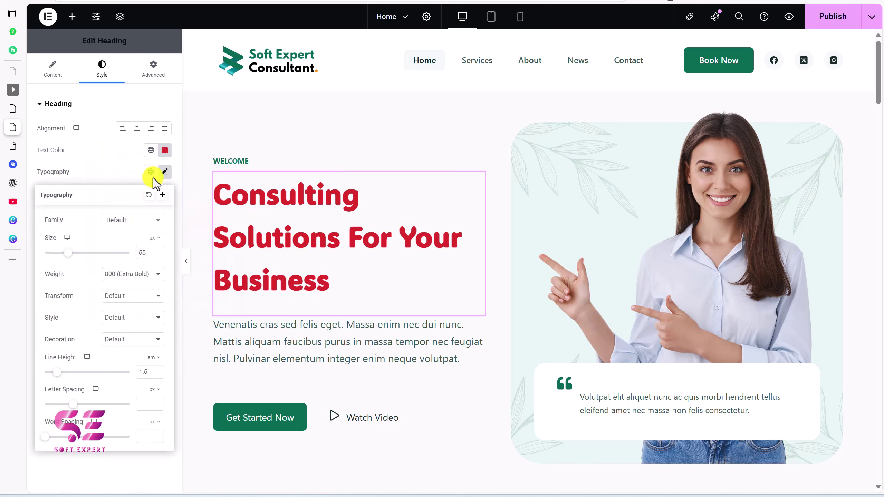
left_click(139, 160)
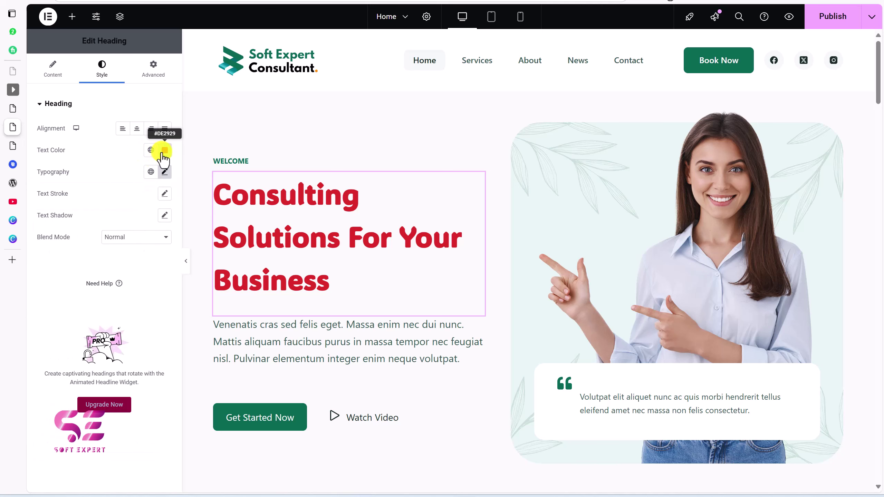
left_click(164, 151)
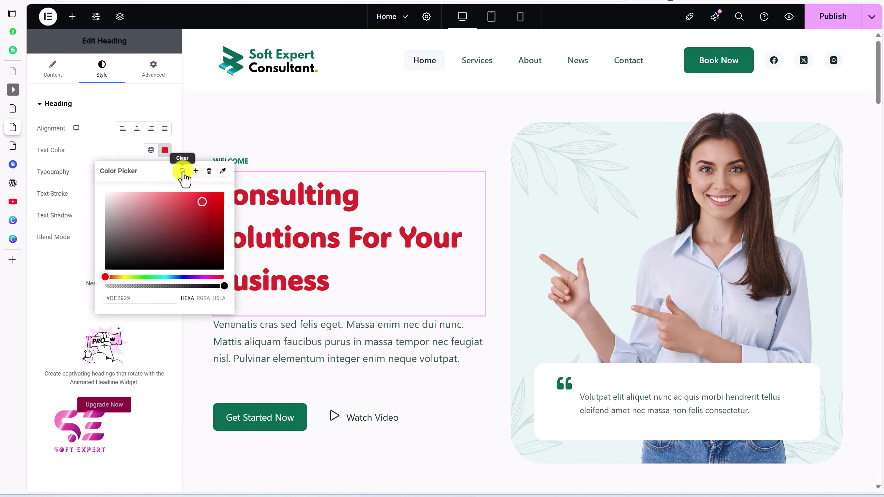
left_click(189, 174)
Examine the hero paragraph's content and style settings and the text and link fields of the Get Started Now and Watch Video buttons.
scroll(321, 252, "down", 1)
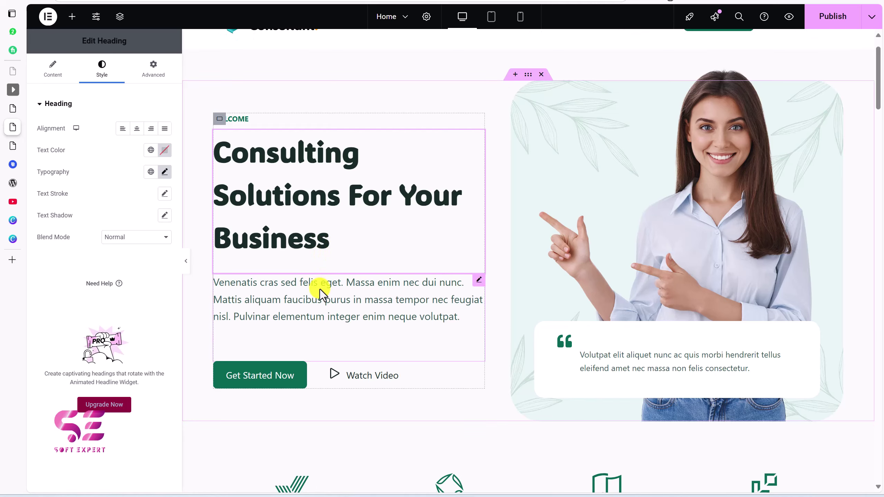
left_click(320, 288)
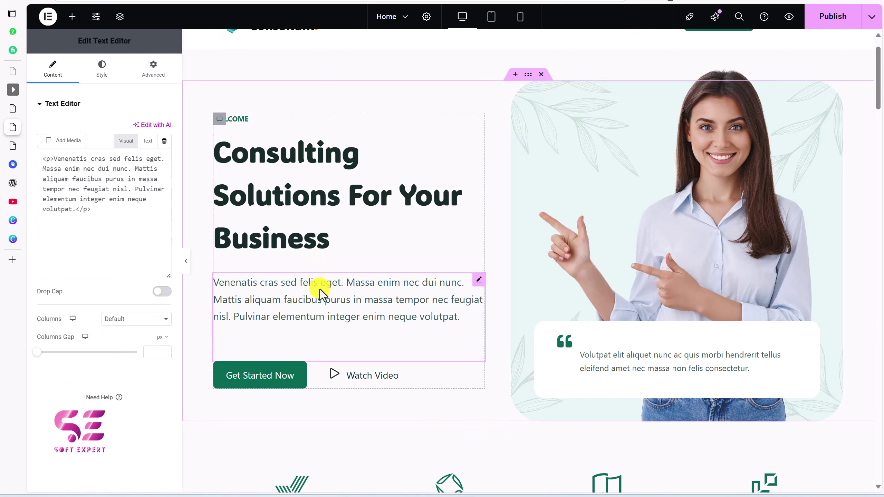
left_click(102, 70)
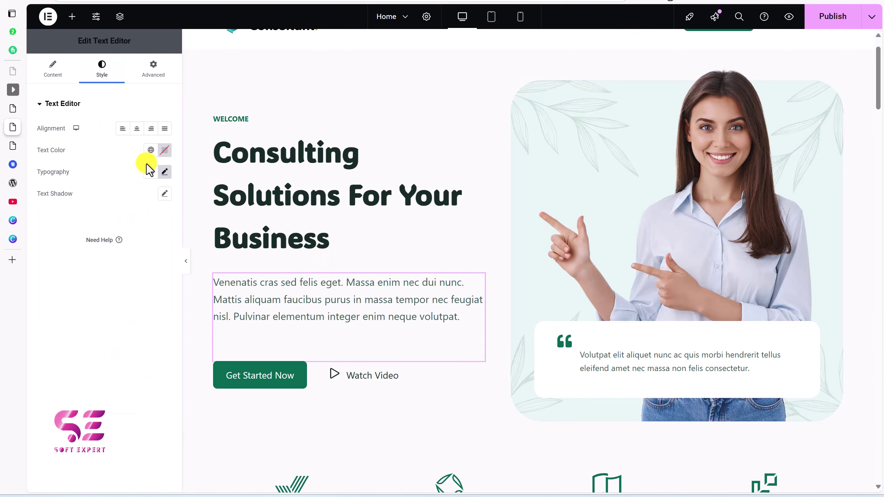
left_click(305, 375)
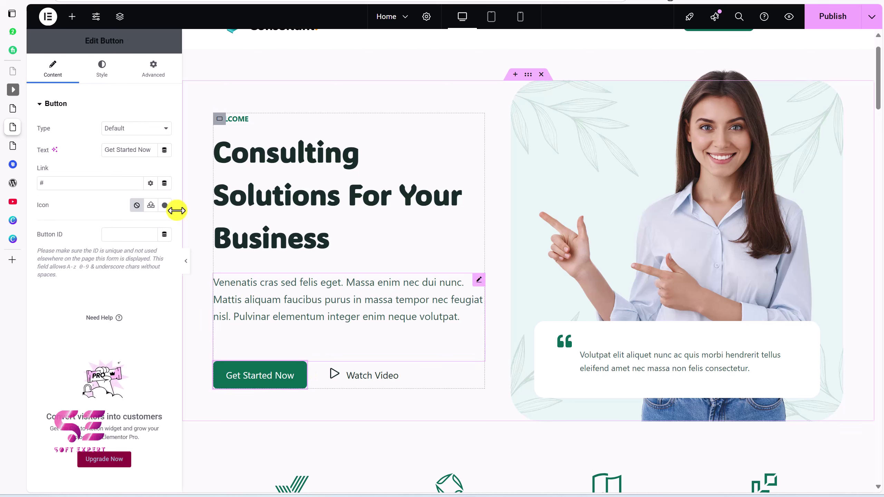
left_click_drag(151, 153, 98, 161)
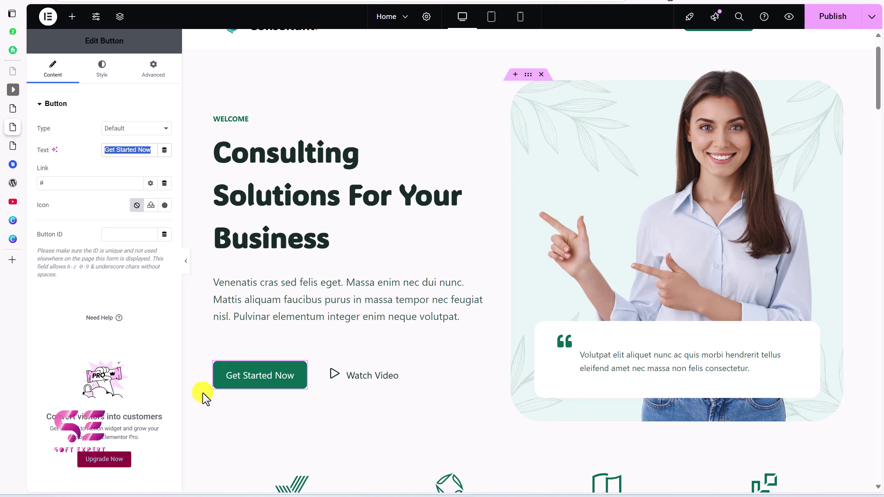
left_click(325, 387)
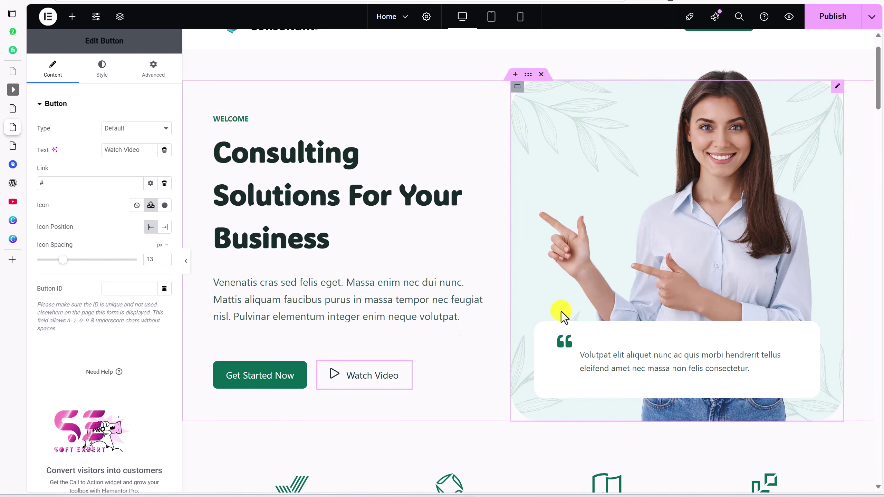
Replace the opening quote icon in the hero's quote icon box with the closing quote icon from the icon library.
left_click(596, 358)
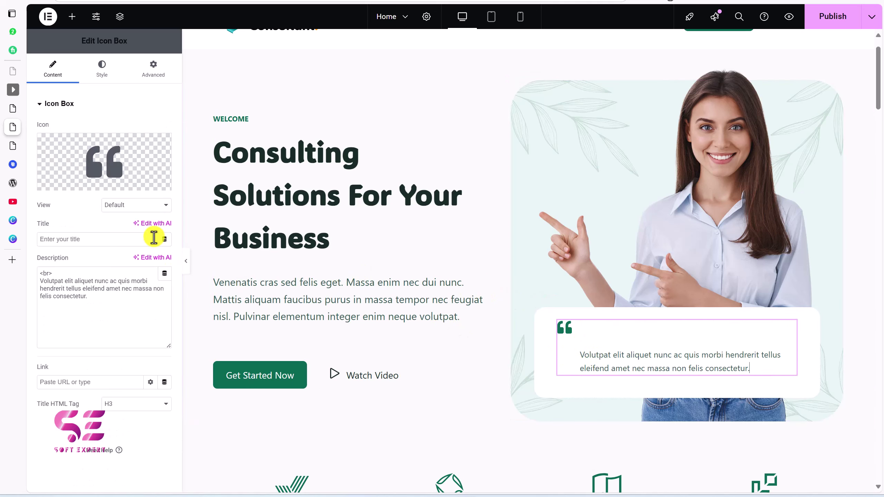
mouse_move(107, 167)
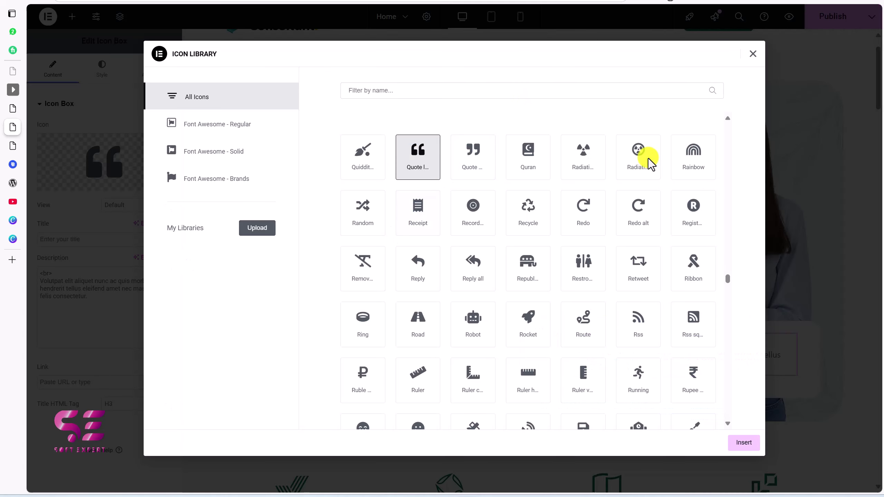
left_click(483, 166)
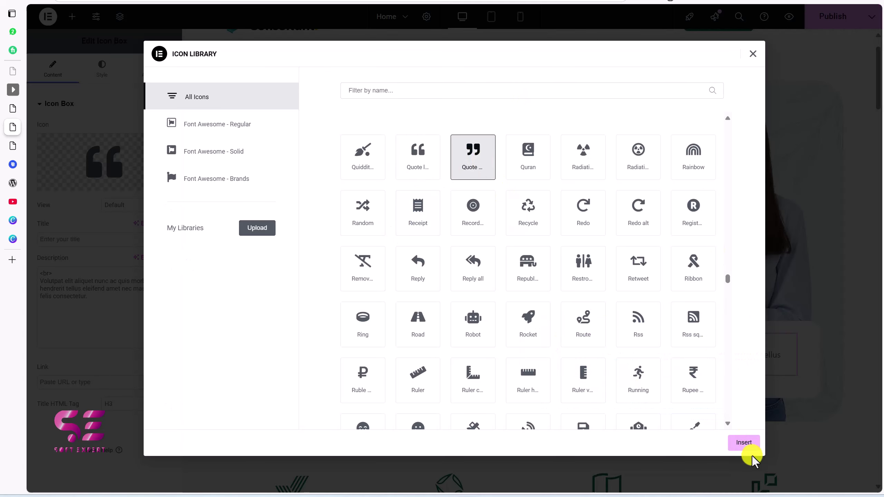
left_click(744, 444)
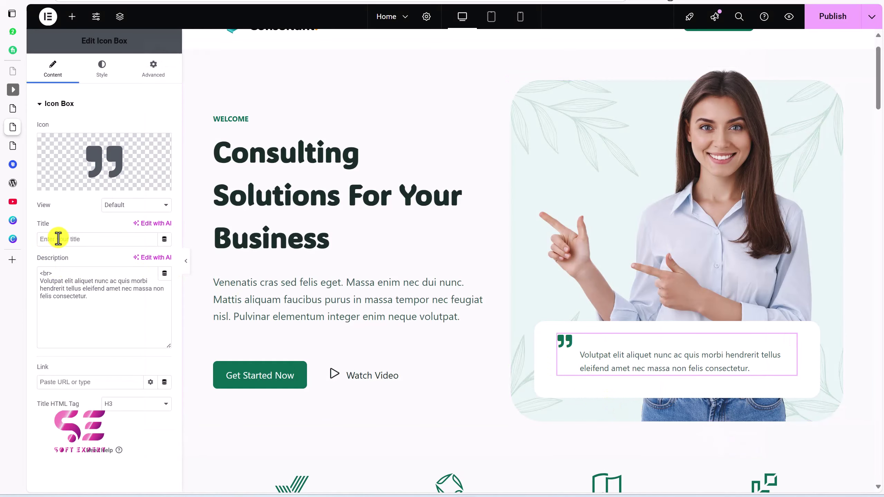
left_click(114, 304)
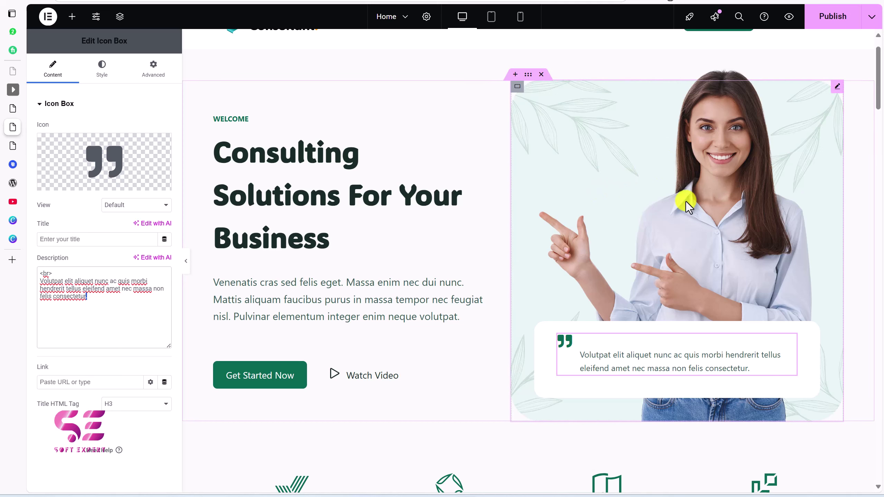
Examine the hero person image's replacement choices in the media library, leaving without selecting another image.
left_click(685, 164)
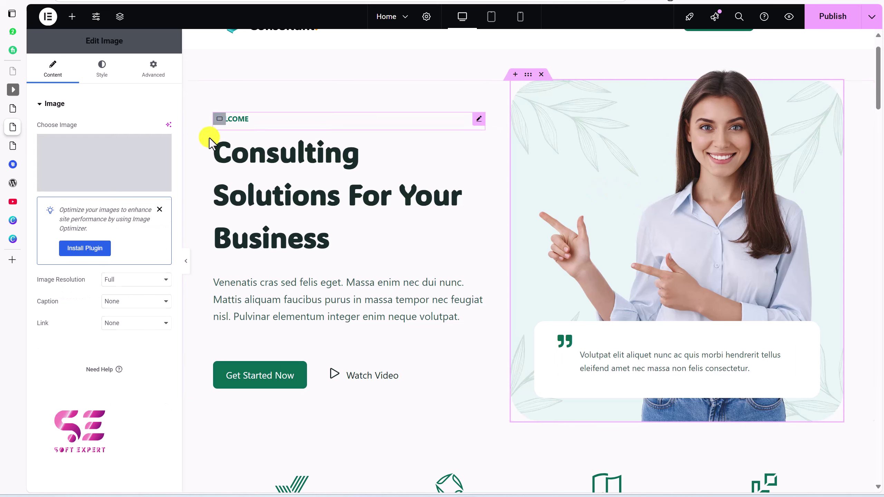
left_click(82, 163)
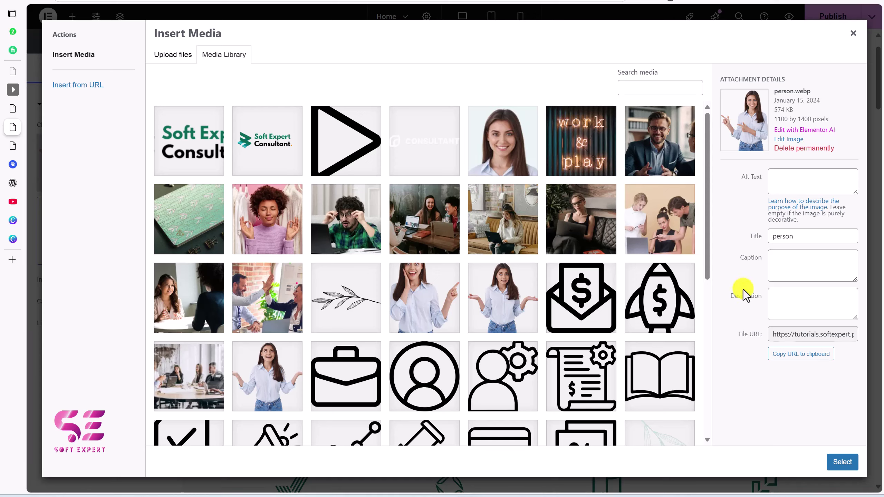
left_click(852, 33)
Examine the content settings of the second company logo, the Our Expertise heading and the play icon on the team photo.
scroll(609, 267, "down", 10)
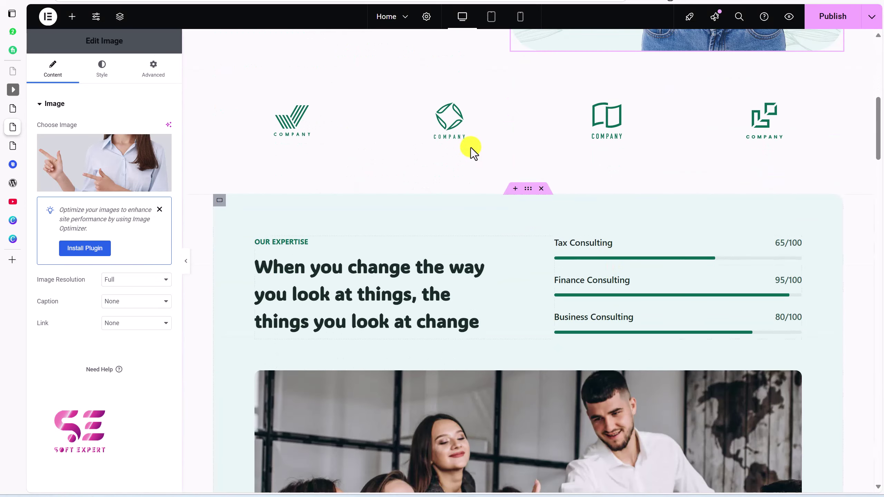
left_click(467, 136)
mouse_move(138, 138)
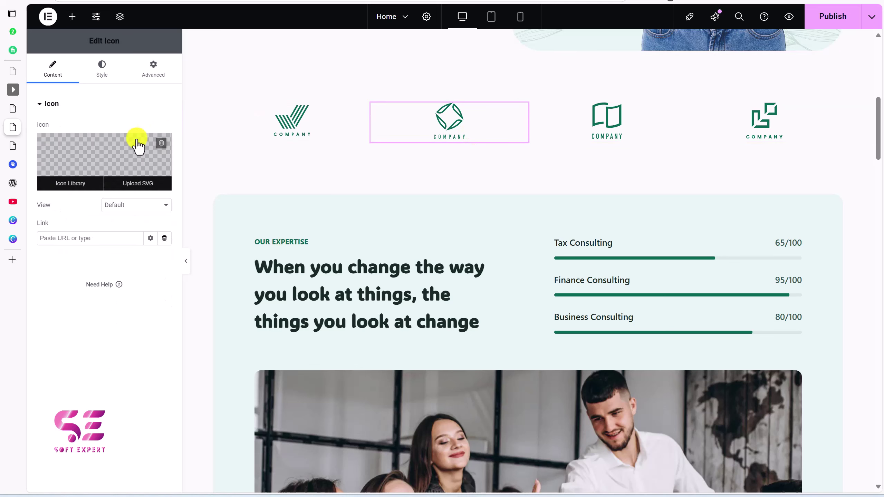
scroll(401, 153, "down", 2)
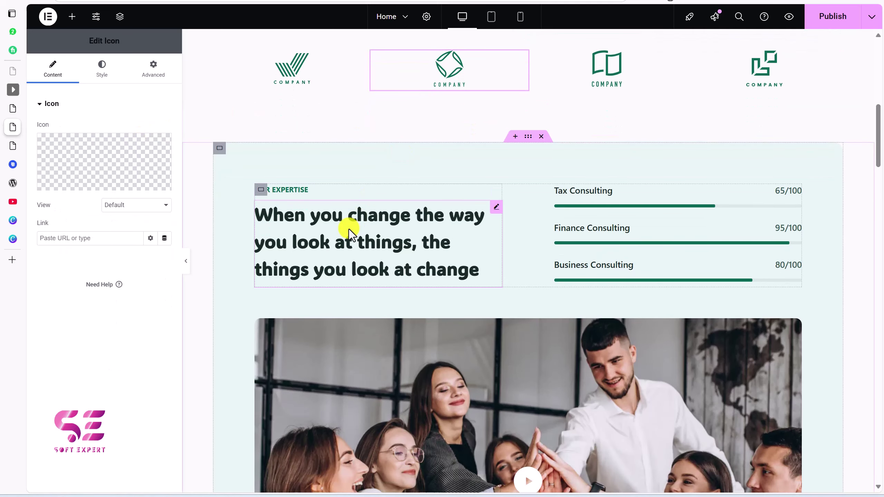
left_click(349, 229)
scroll(349, 230, "down", 4)
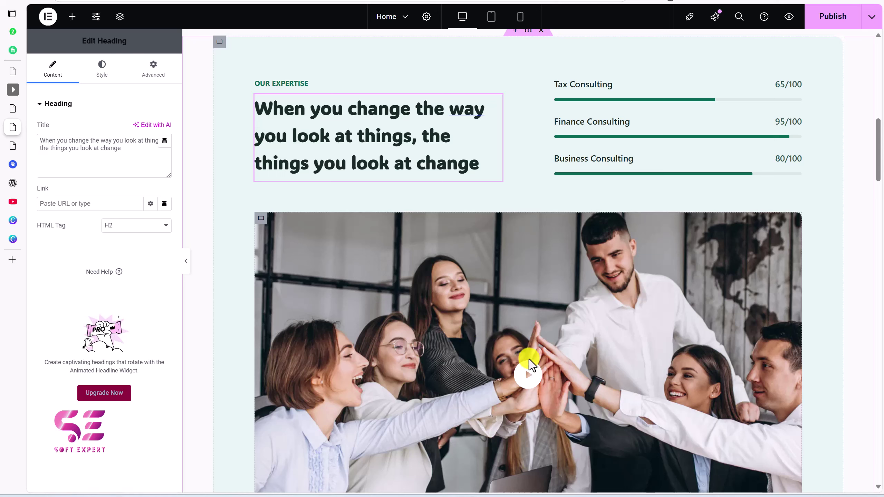
left_click(535, 371)
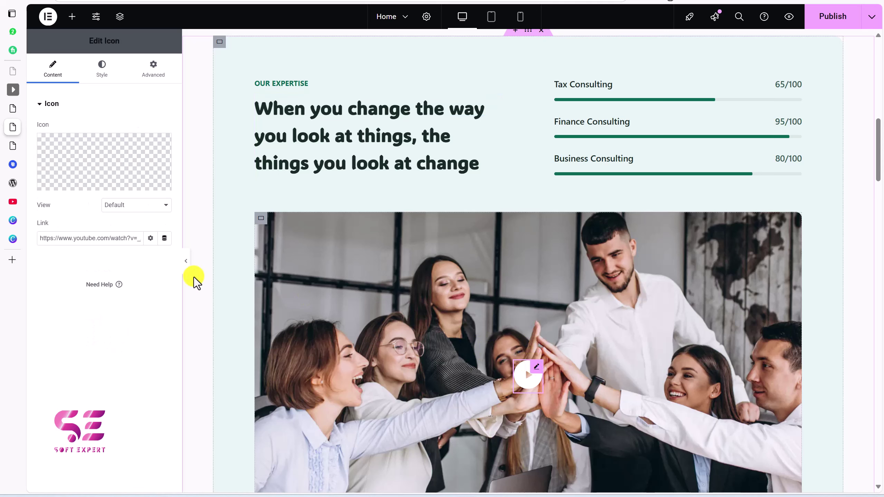
Examine the play icon's video link, the What Our Clients Say heading and the client testimonial's content settings.
left_click_drag(121, 237, 73, 237)
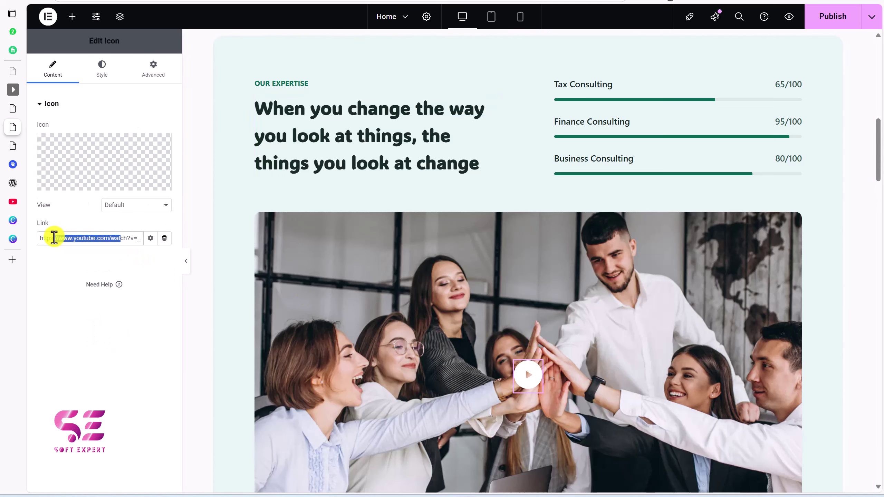
scroll(292, 277, "down", 10)
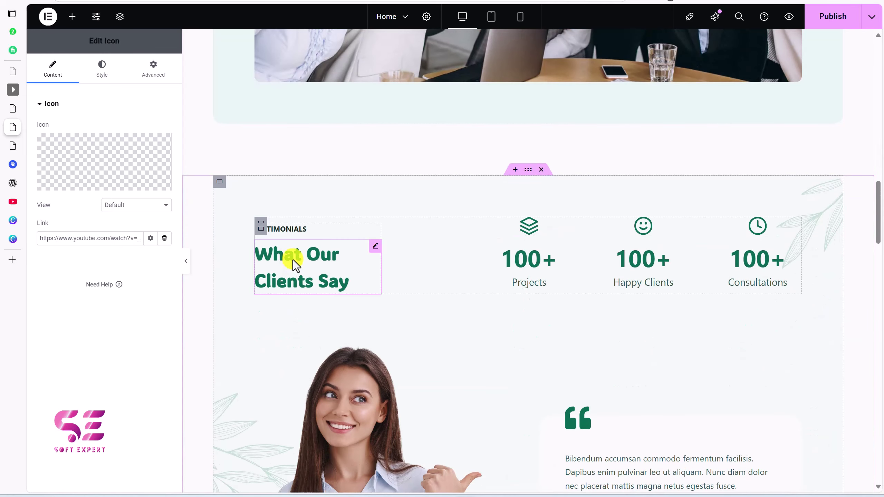
left_click(293, 259)
scroll(293, 259, "down", 5)
left_click(618, 302)
scroll(618, 303, "down", 3)
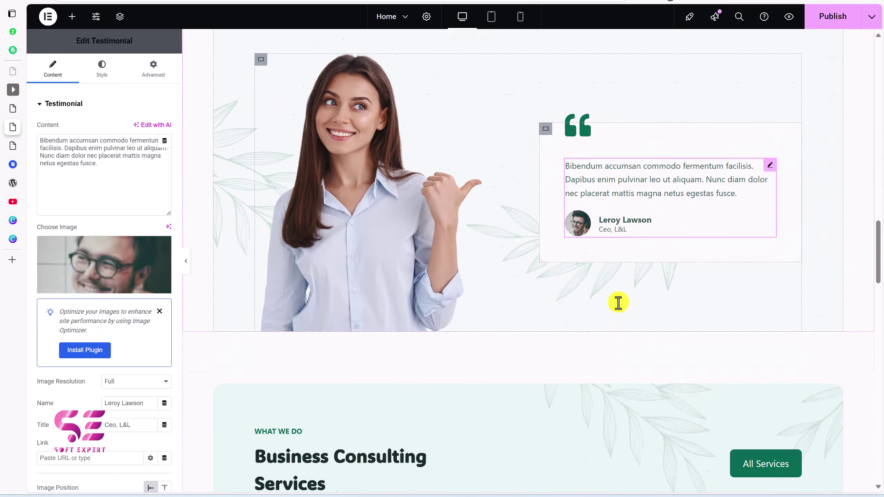
Examine the content settings of the first service entry's number text and its tax service image box.
scroll(617, 302, "down", 10)
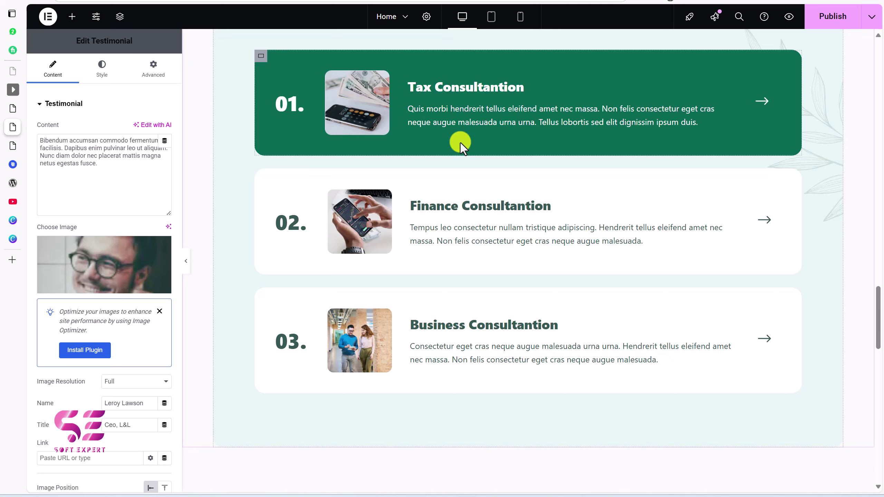
left_click(296, 99)
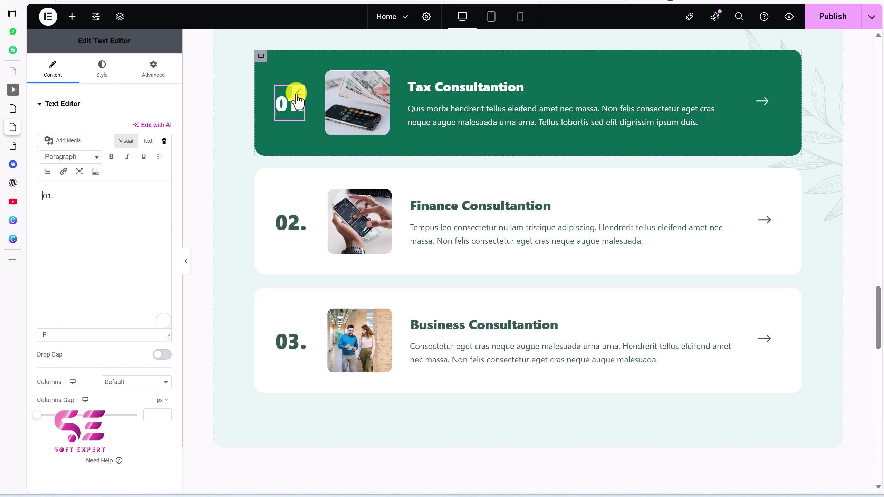
left_click(423, 97)
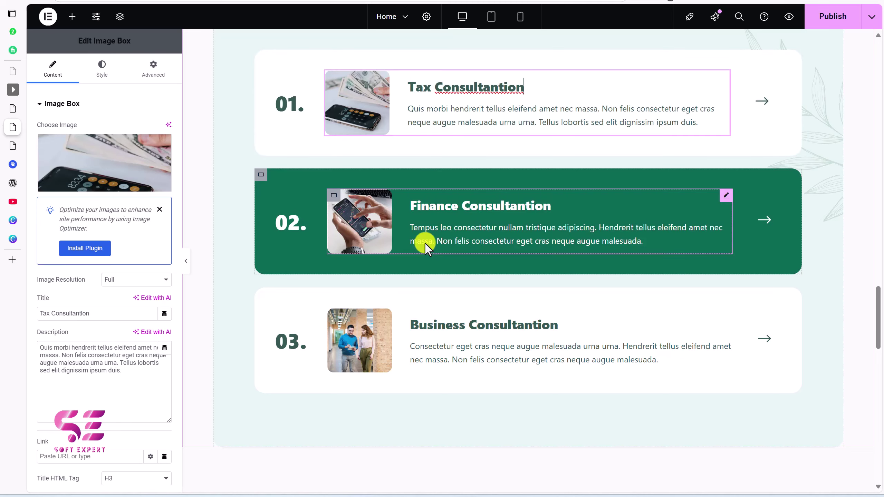
Examine the Calendar Event widget's event, host info and color schema settings in the Book a Consultation section.
scroll(425, 243, "down", 8)
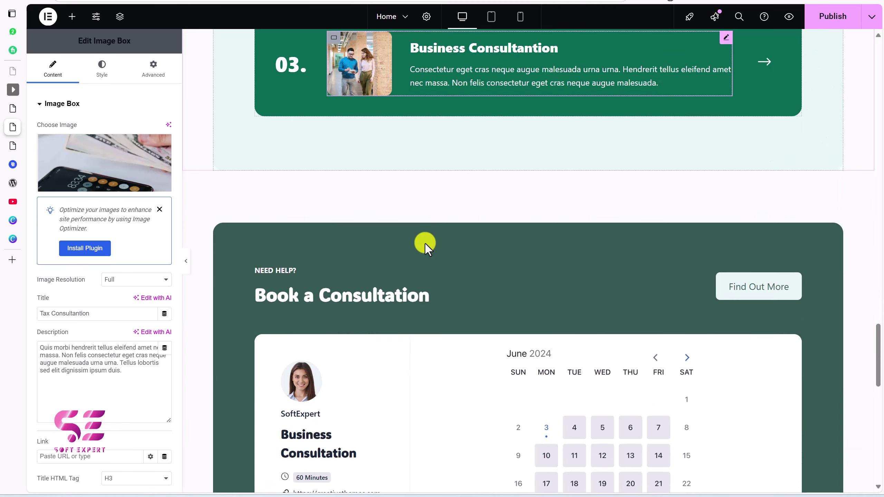
scroll(411, 241, "down", 4)
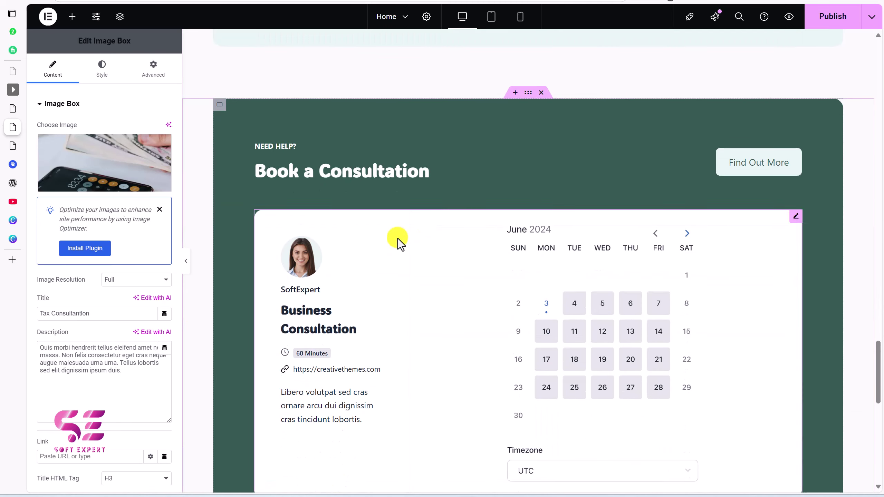
left_click(416, 229)
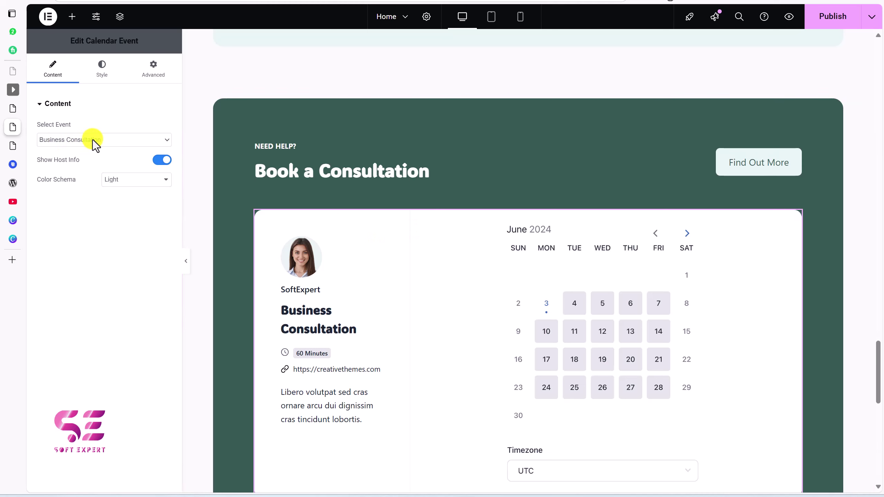
scroll(428, 181, "down", 1)
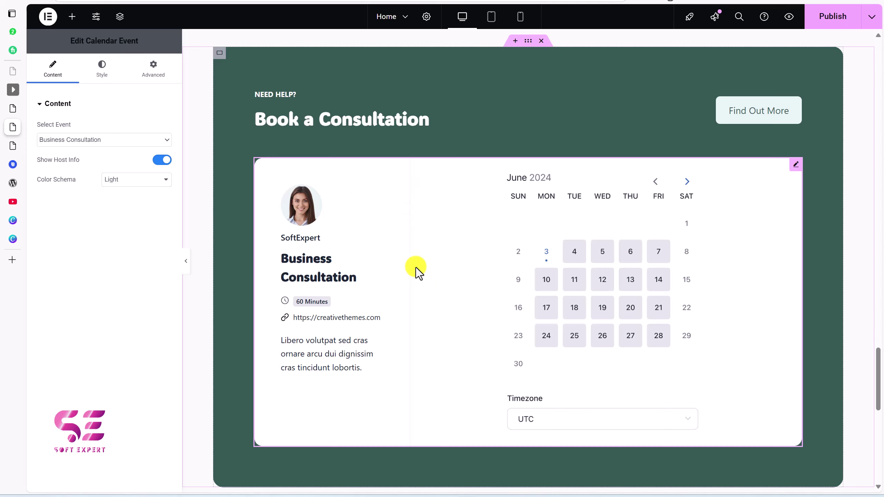
scroll(416, 267, "up", 6)
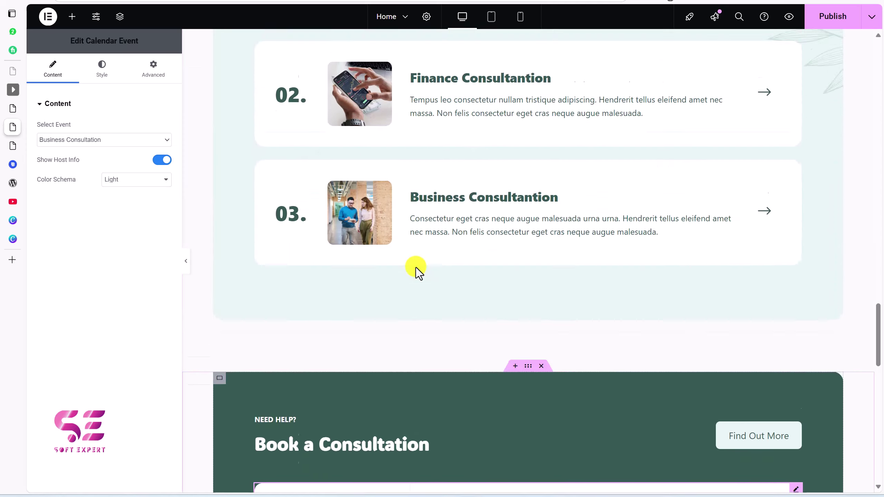
scroll(416, 267, "up", 15)
scroll(416, 267, "down", 3)
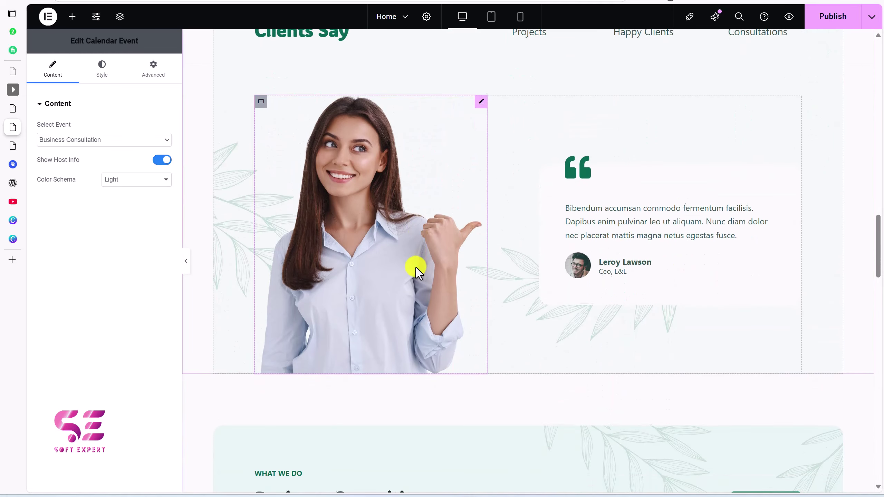
scroll(416, 267, "down", 12)
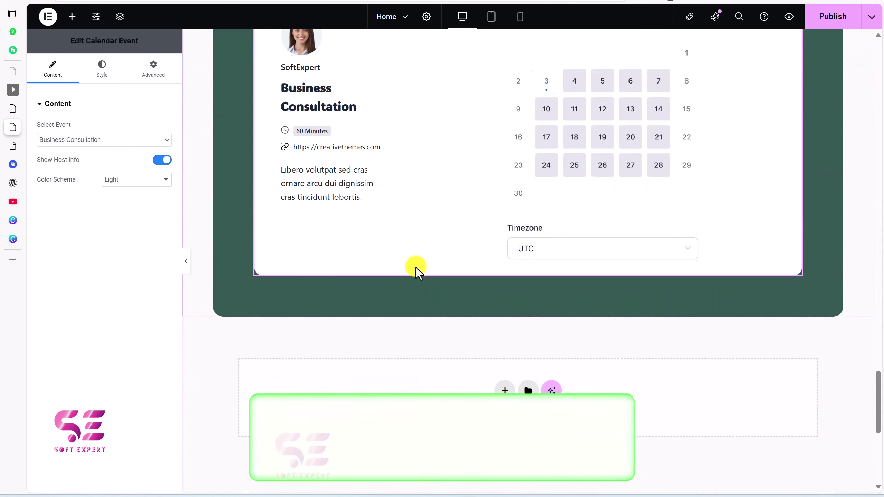
Add a container with two equal columns below the booking section and set its padding to 100 px on all sides.
scroll(415, 268, "down", 2)
left_click(504, 311)
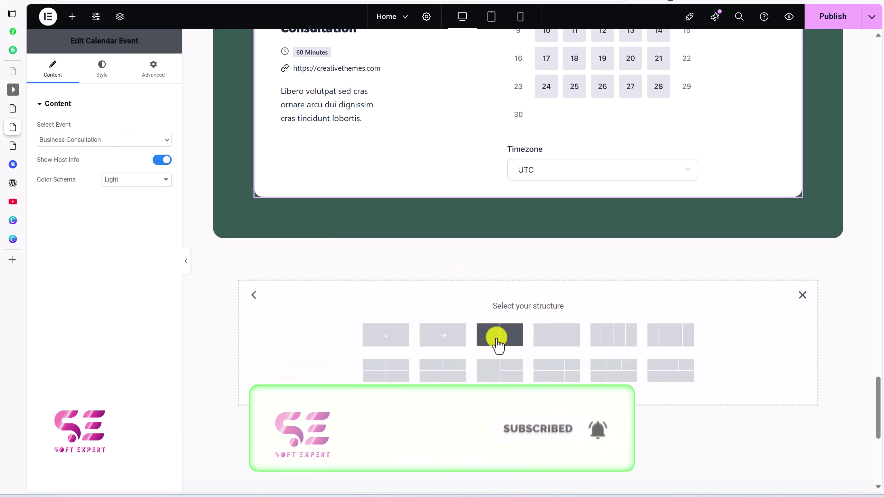
left_click(496, 343)
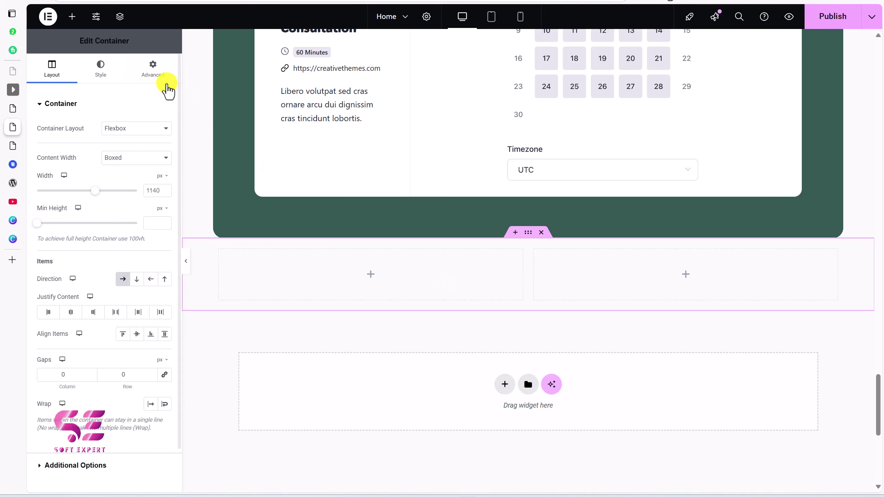
left_click(152, 70)
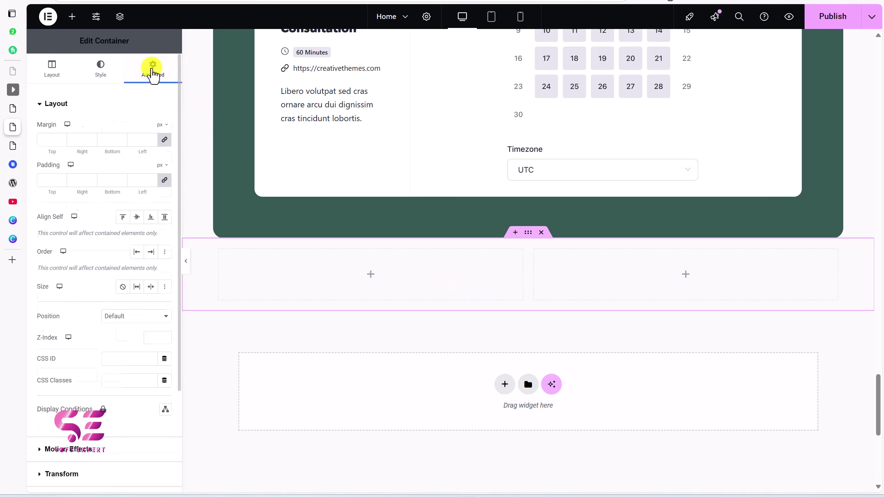
left_click(142, 179)
type("100")
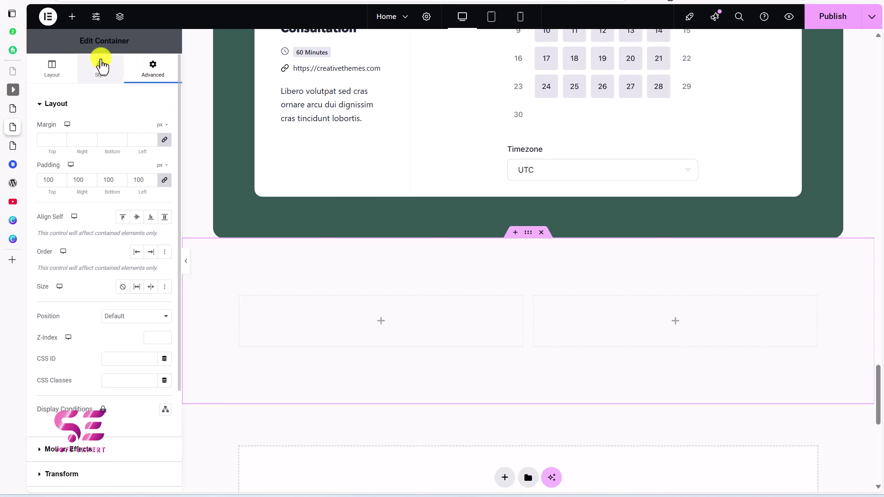
Give the new container a gradient background from Theme Palette Color 1 to Theme Palette Color 2.
left_click(102, 65)
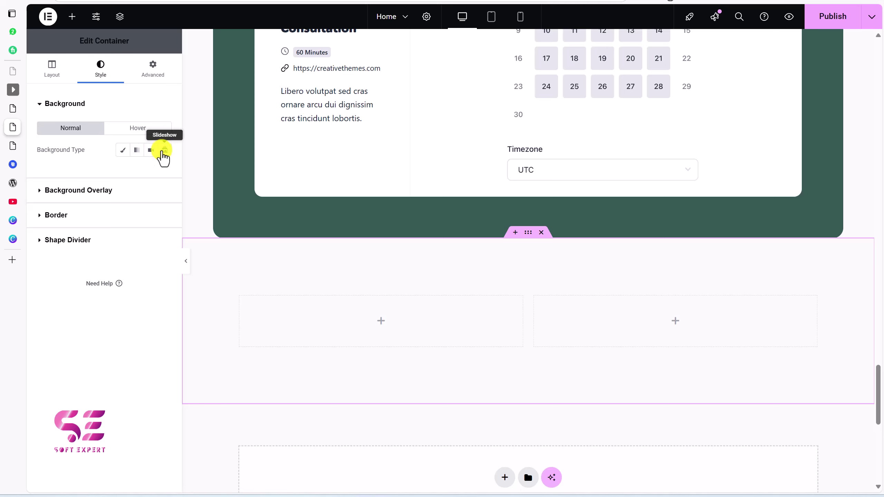
left_click(136, 151)
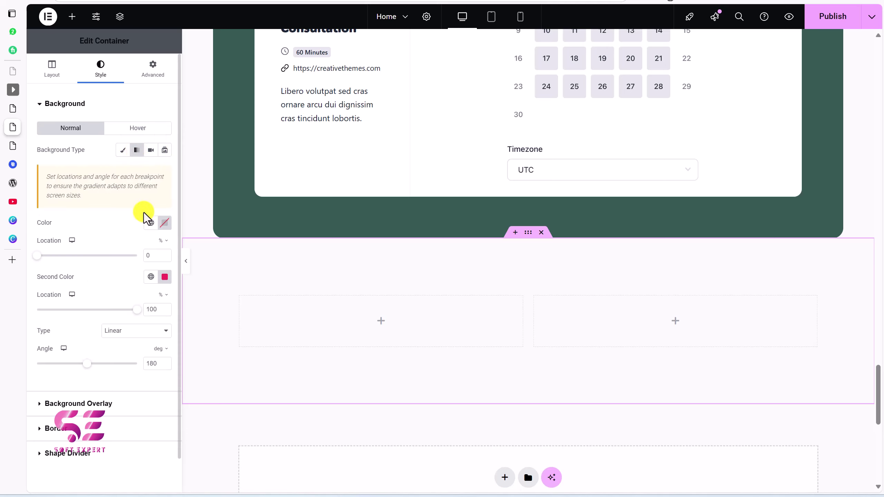
left_click(150, 222)
left_click(87, 353)
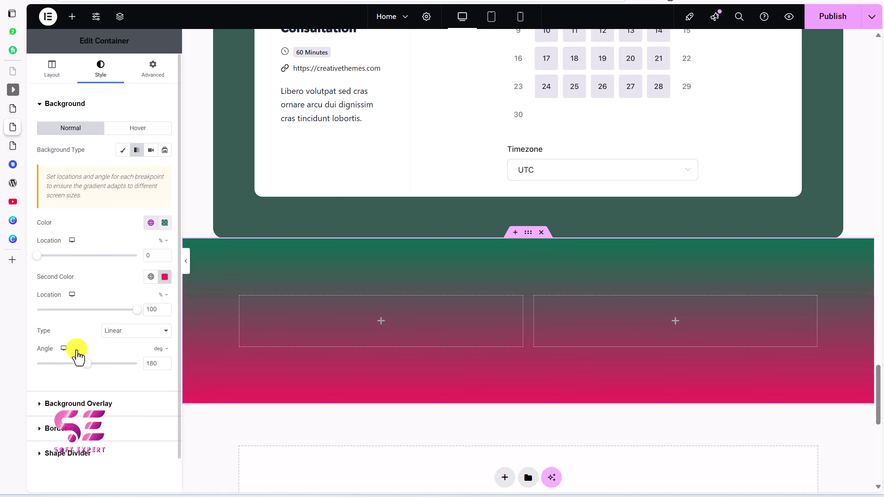
left_click(151, 277)
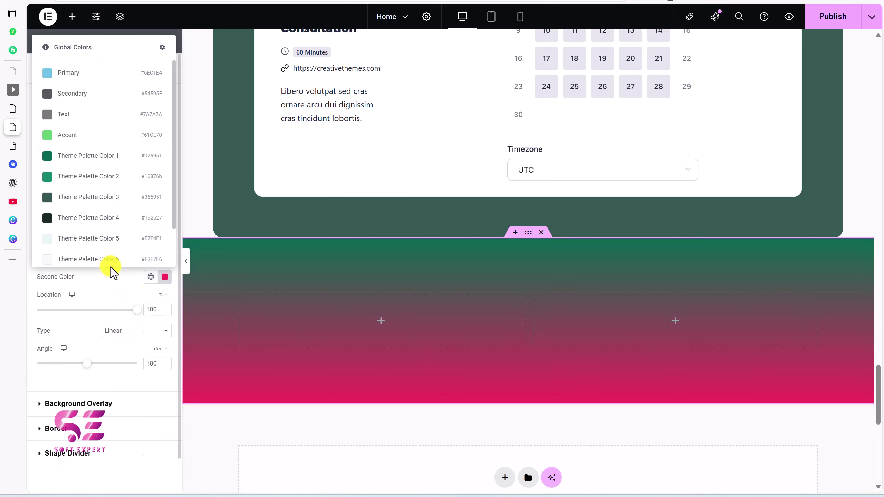
left_click(121, 176)
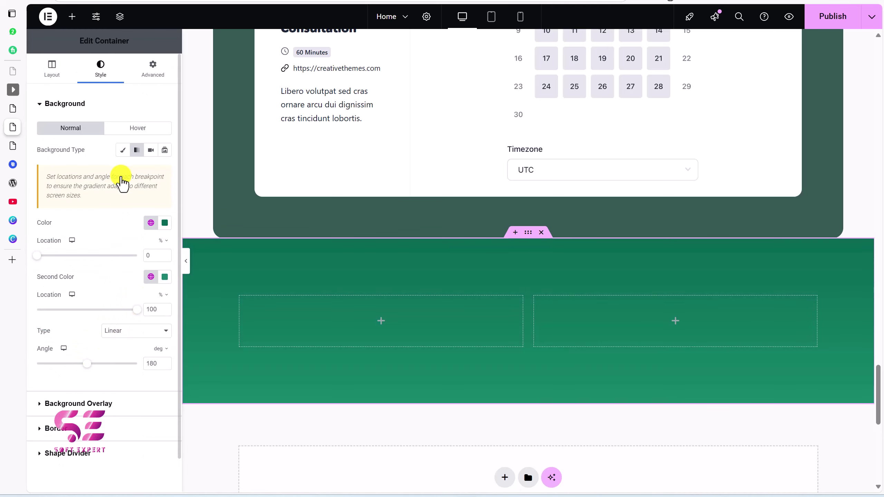
Reduce the opacity of the container gradient's second color.
left_click(165, 277)
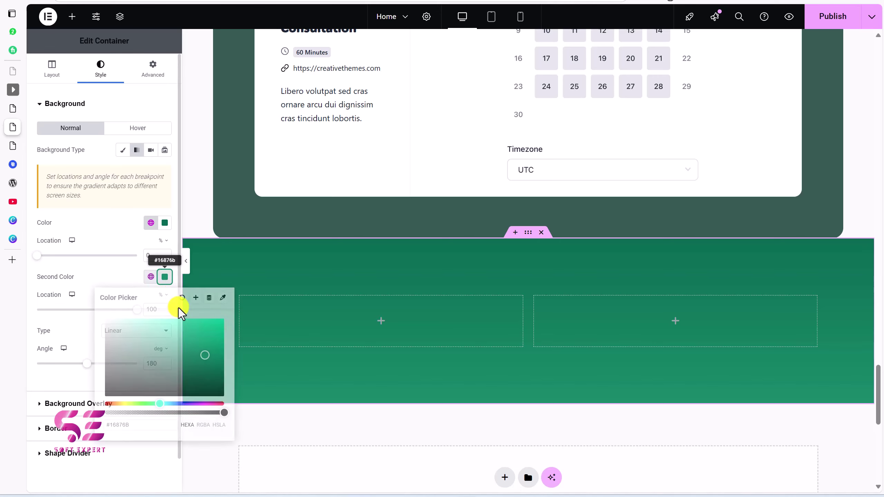
left_click(198, 413)
left_click(340, 266)
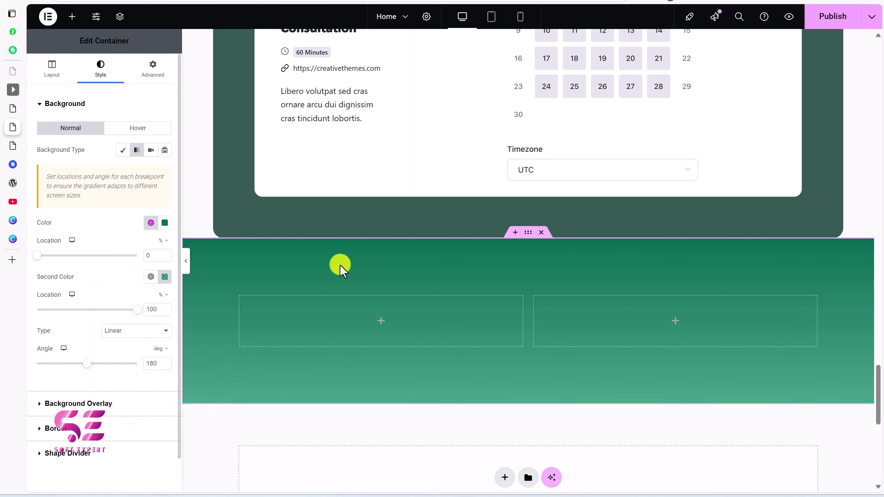
Add a Heading widget to the new container's first column and color its text white with Theme Palette Color 8.
left_click(73, 18)
left_click_drag(72, 277, 272, 317)
left_click(100, 78)
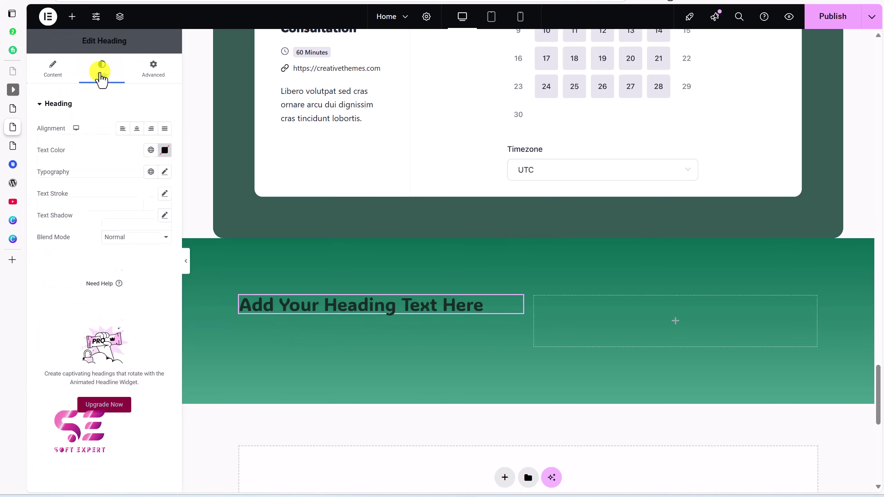
left_click(151, 153)
scroll(99, 322, "down", 3)
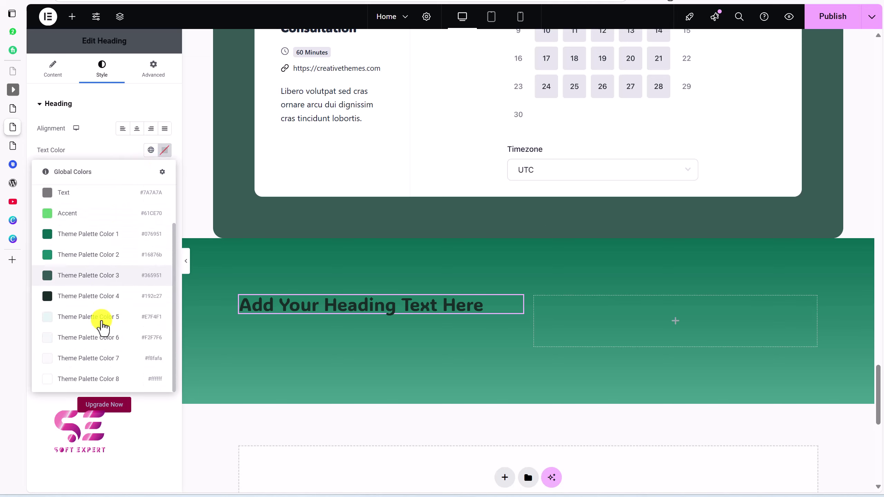
left_click(87, 380)
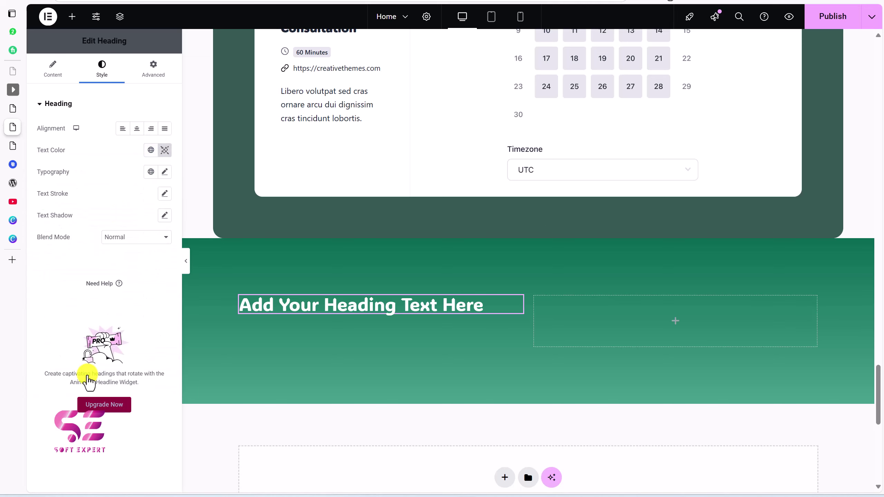
left_click(165, 150)
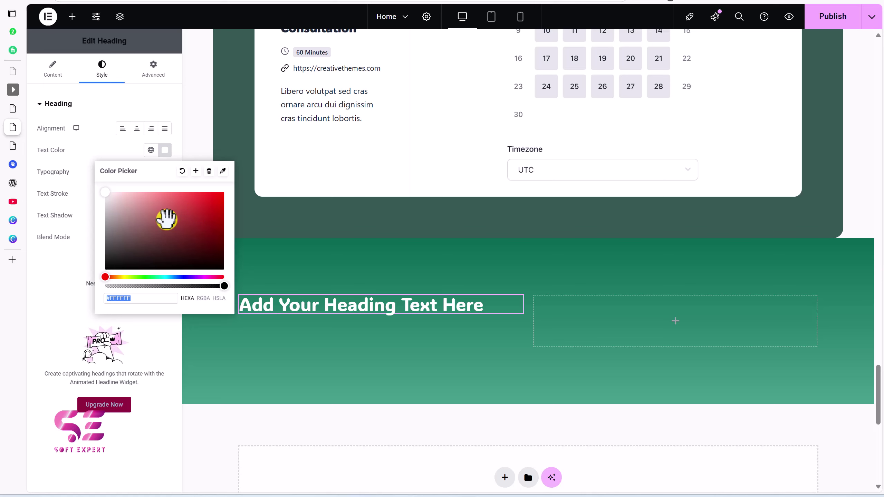
left_click(54, 268)
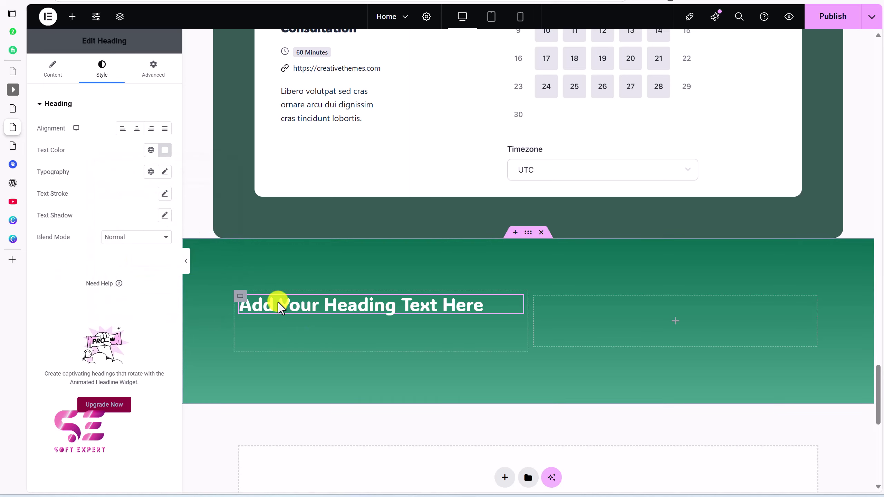
Add a Text Editor widget below the new heading and set its text color to white.
left_click(72, 16)
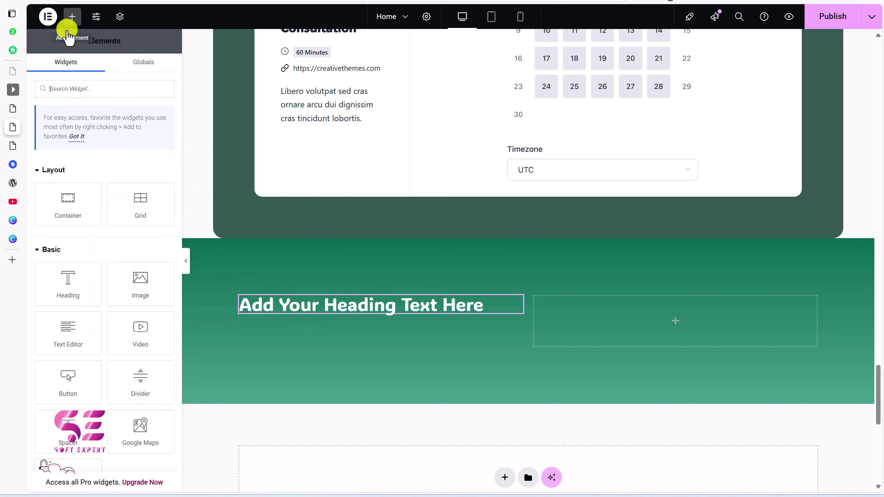
left_click_drag(77, 335, 312, 315)
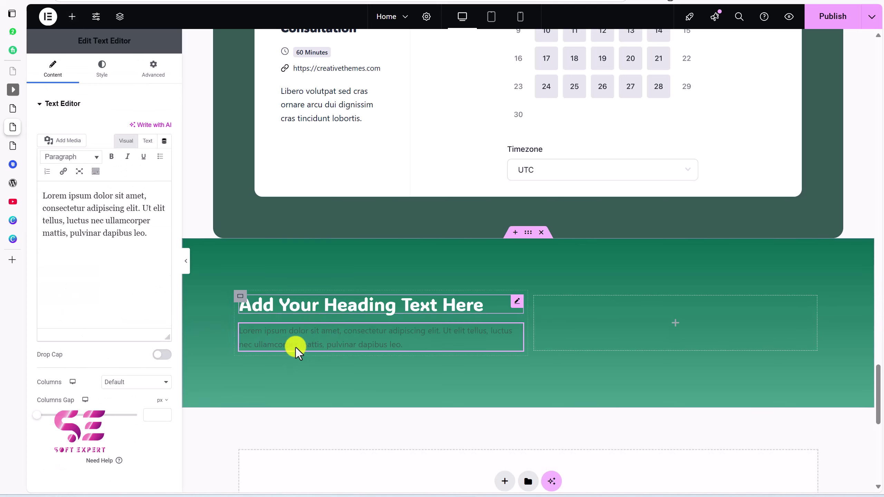
left_click(117, 72)
left_click(164, 158)
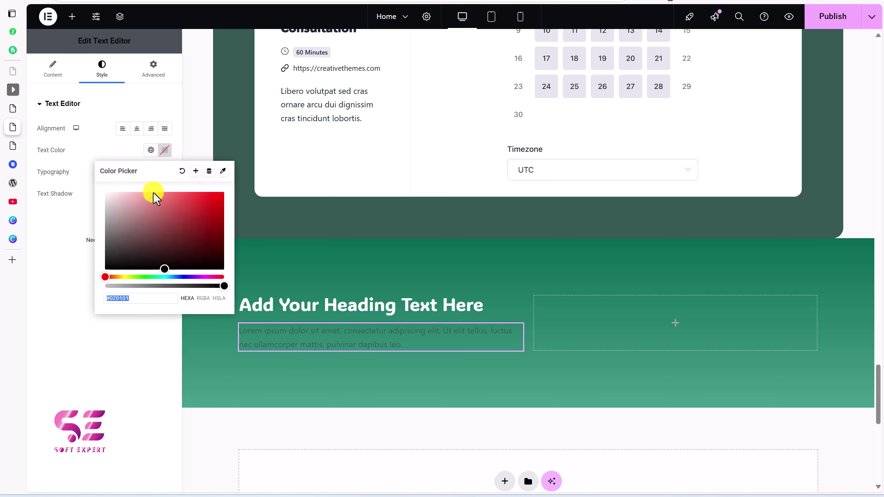
left_click_drag(153, 193, 78, 190)
left_click(51, 74)
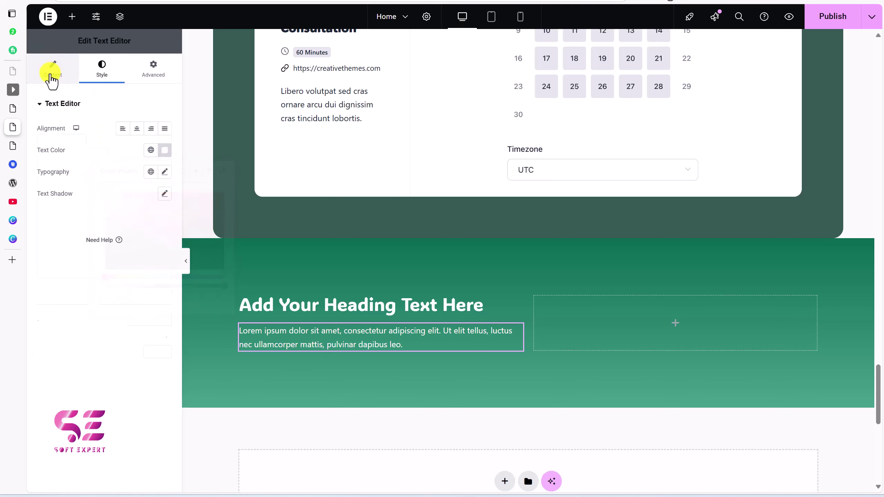
Add a Video widget to the new container's second column.
left_click(71, 21)
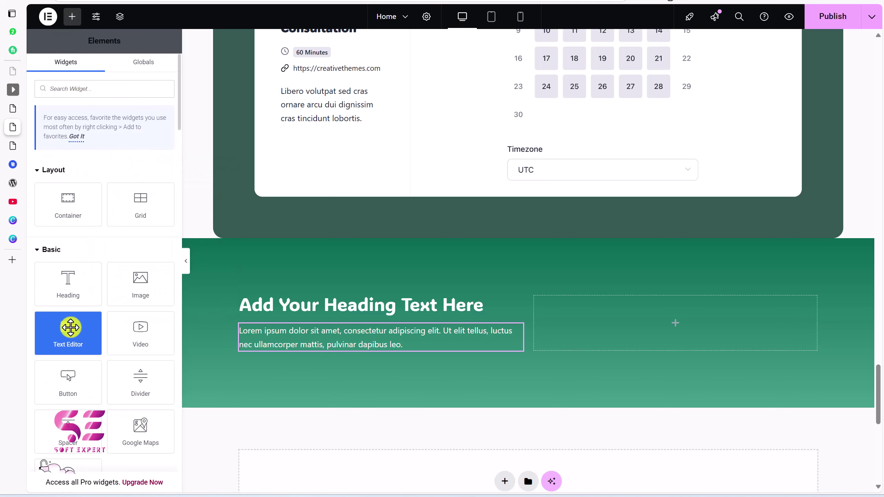
left_click_drag(142, 341, 633, 341)
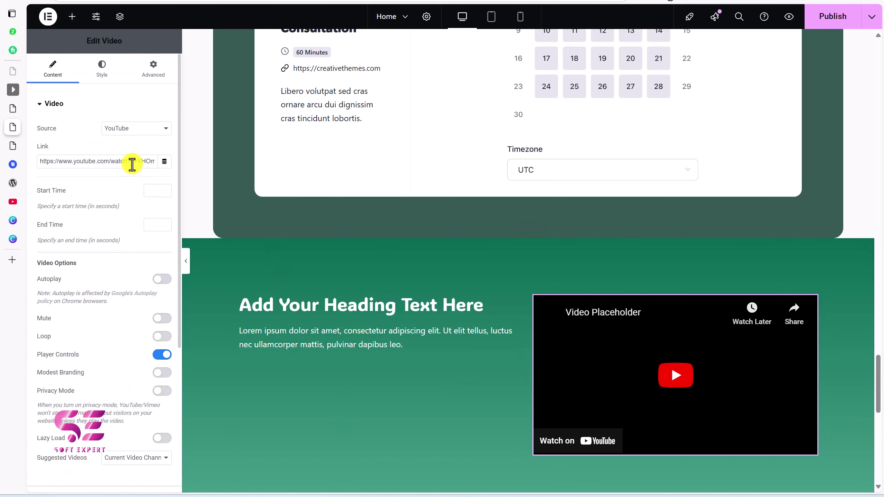
Vertically center the heading and text in the new container's first column.
left_click_drag(133, 162, 62, 162)
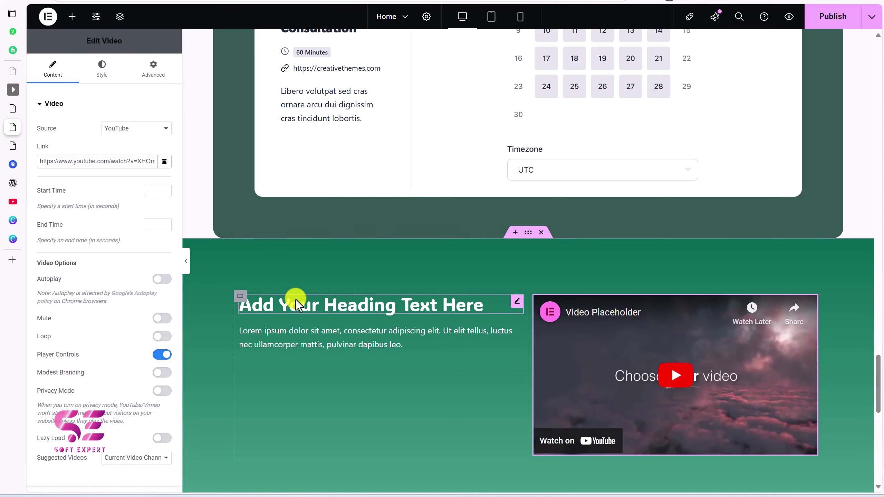
scroll(296, 299, "down", 1)
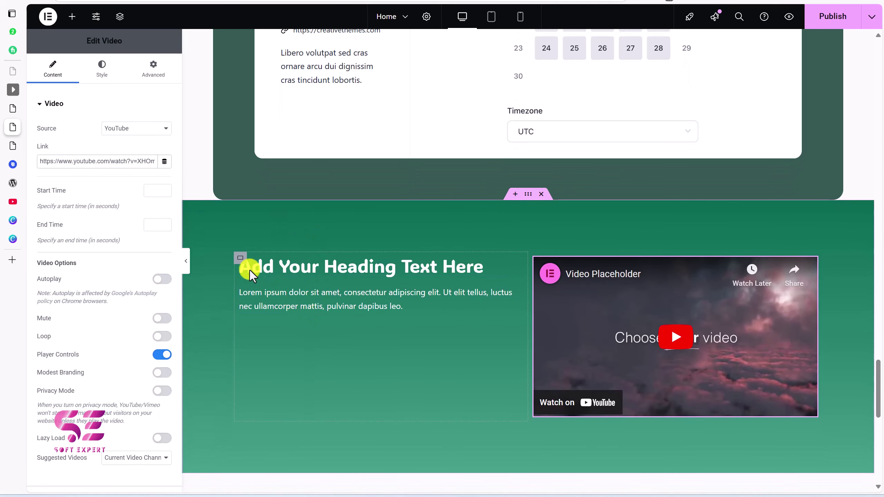
left_click(239, 258)
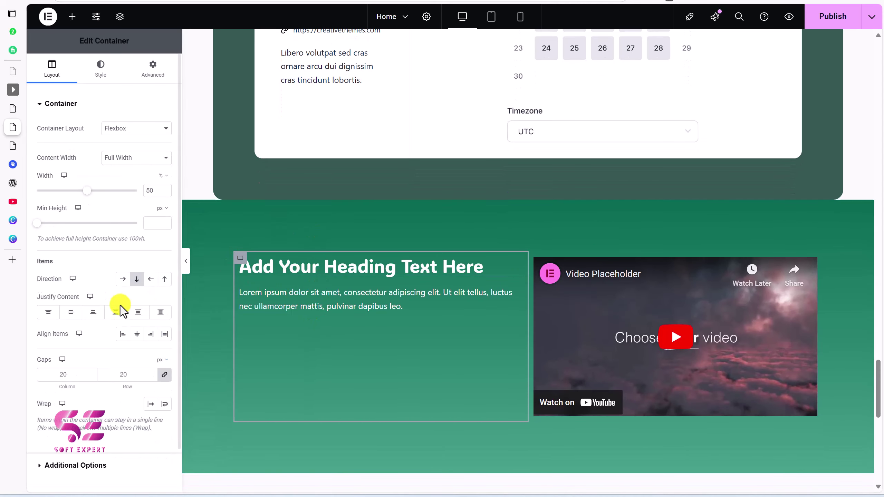
left_click(70, 312)
Add a Button widget below the paragraph in the new container's first column.
scroll(354, 342, "down", 6)
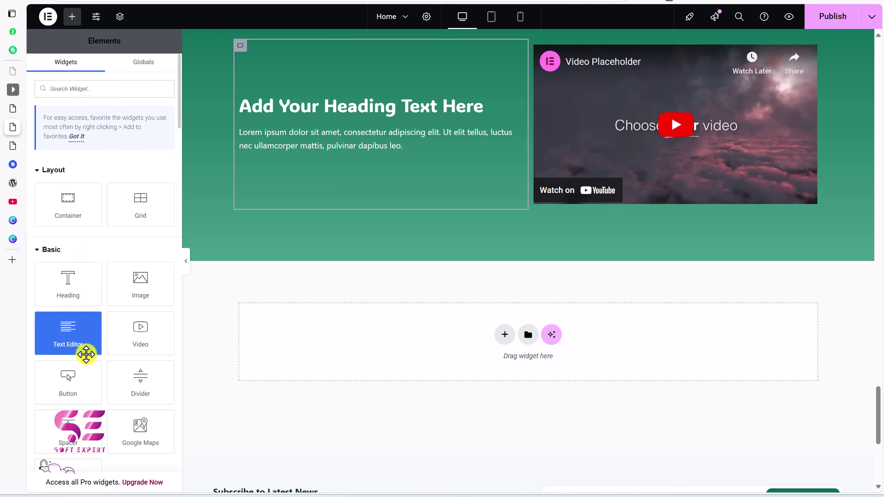
left_click_drag(68, 380, 306, 154)
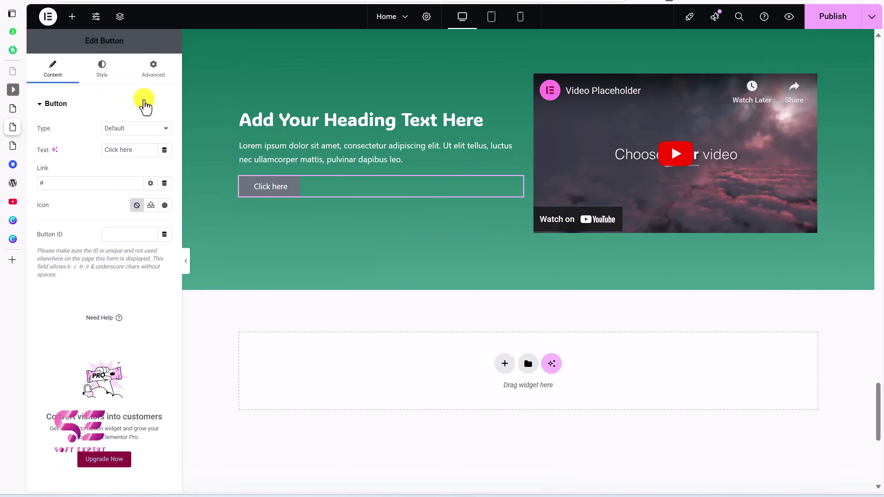
scroll(233, 117, "up", 1)
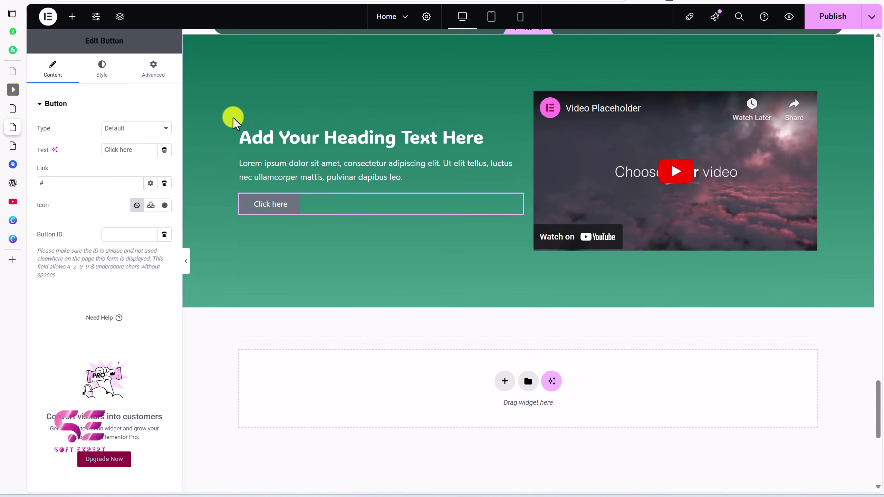
scroll(316, 138, "up", 1)
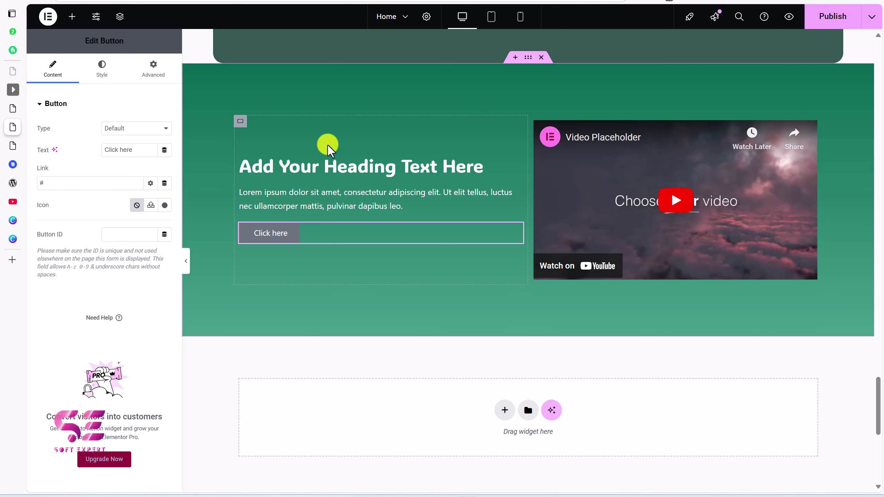
Delete the green gradient container holding the heading, text, button and video, publish the homepage, and look through its sections.
left_click(541, 57)
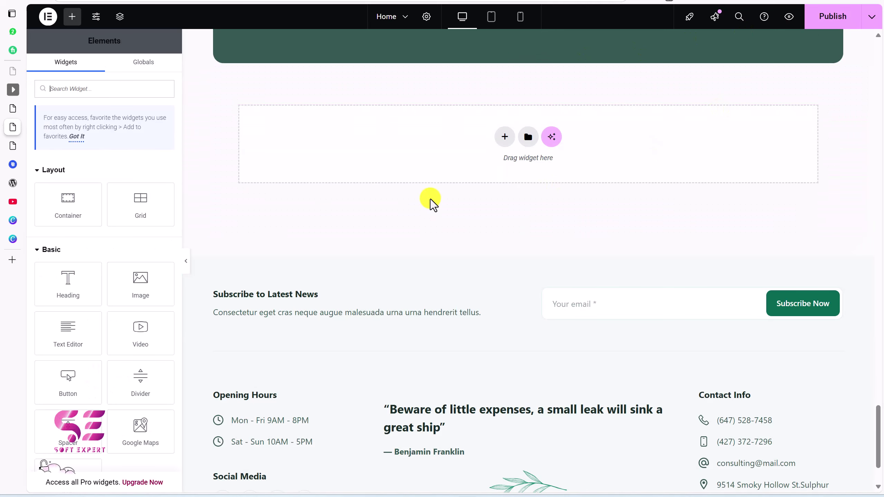
scroll(435, 199, "up", 8)
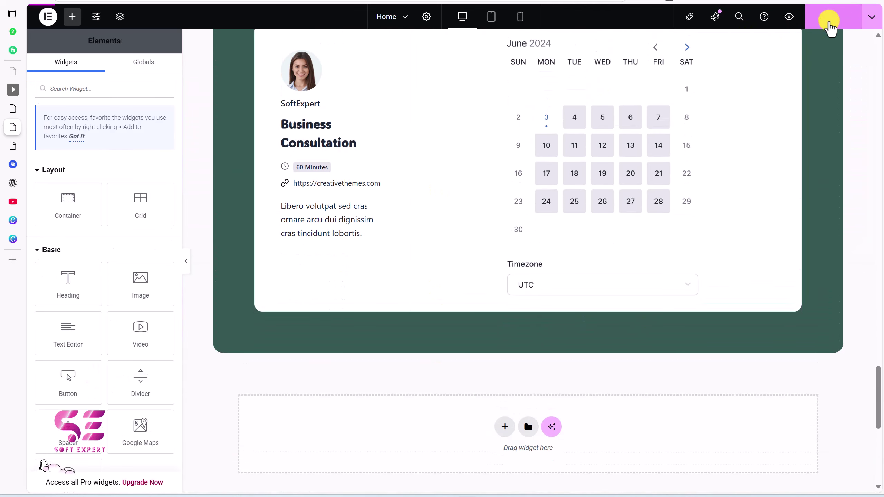
left_click(830, 22)
scroll(653, 124, "up", 15)
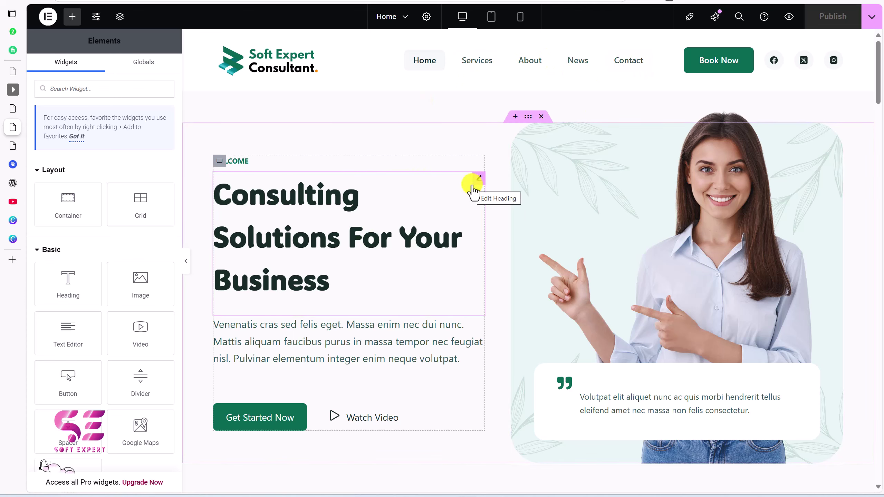
scroll(424, 251, "down", 20)
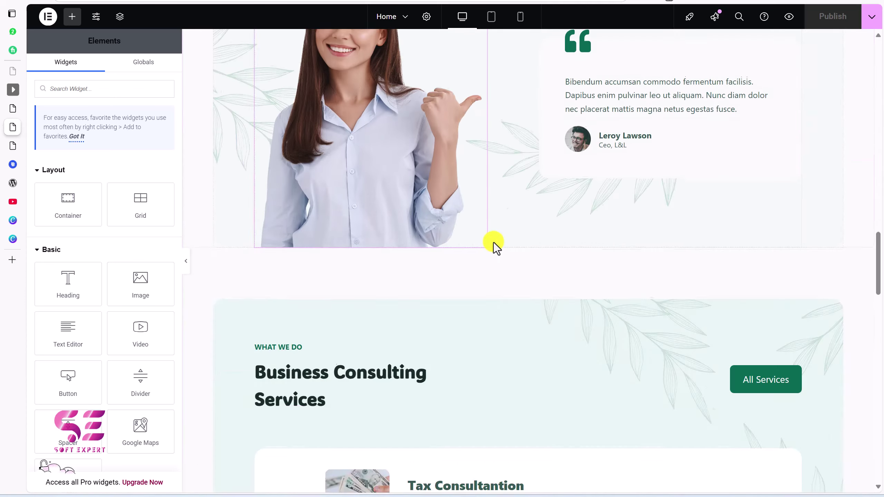
scroll(495, 243, "down", 20)
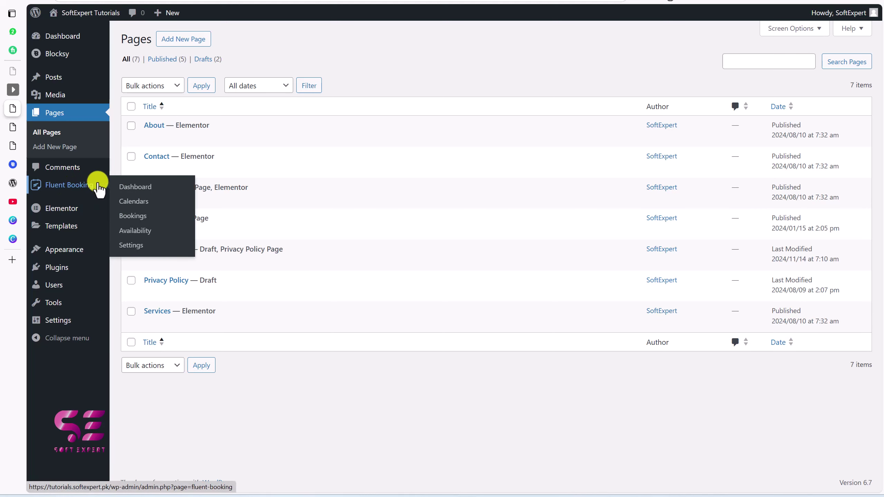
Open the Business Consultation event for editing from the Fluent Booking calendars.
left_click(88, 188)
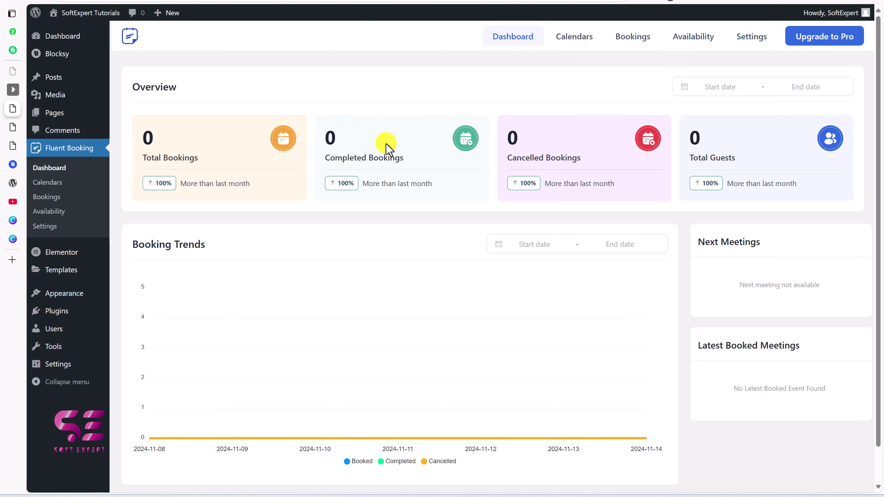
scroll(299, 209, "down", 1)
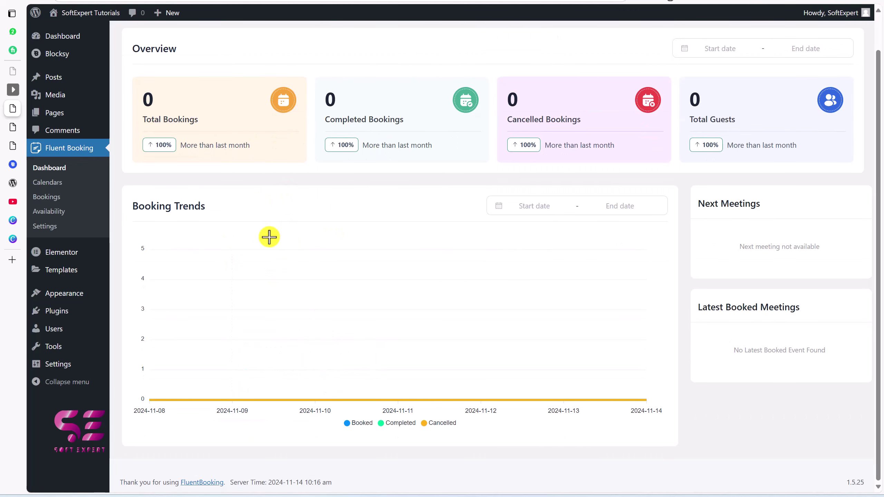
left_click(60, 190)
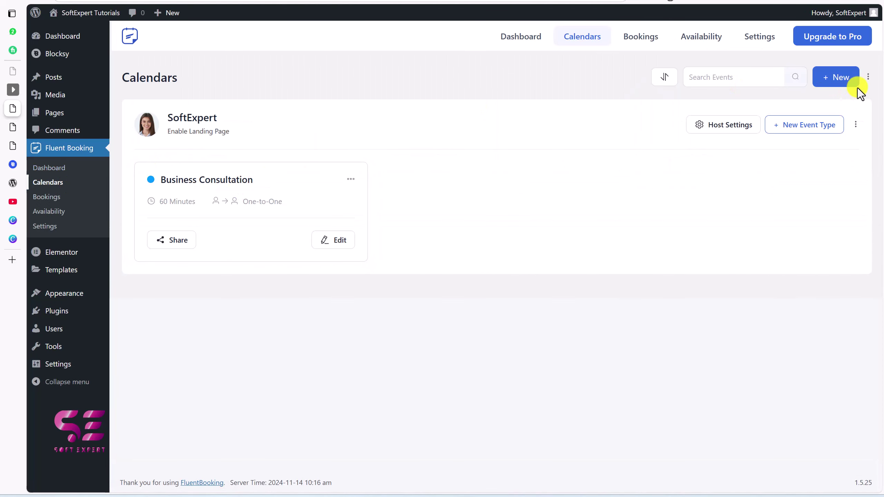
left_click(334, 241)
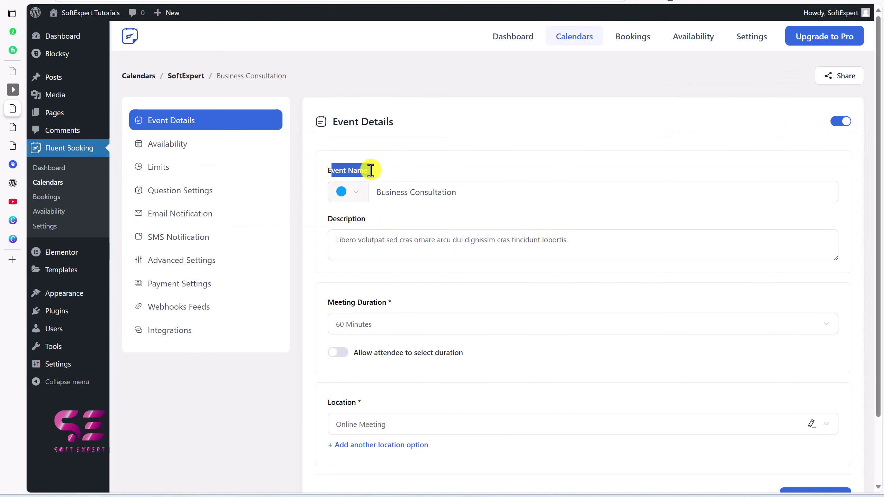
Rename the event as Live Elementor Seminar and set its meeting duration to 30 minutes.
key("alt+Tab")
key("alt+Tab")
left_click(313, 214)
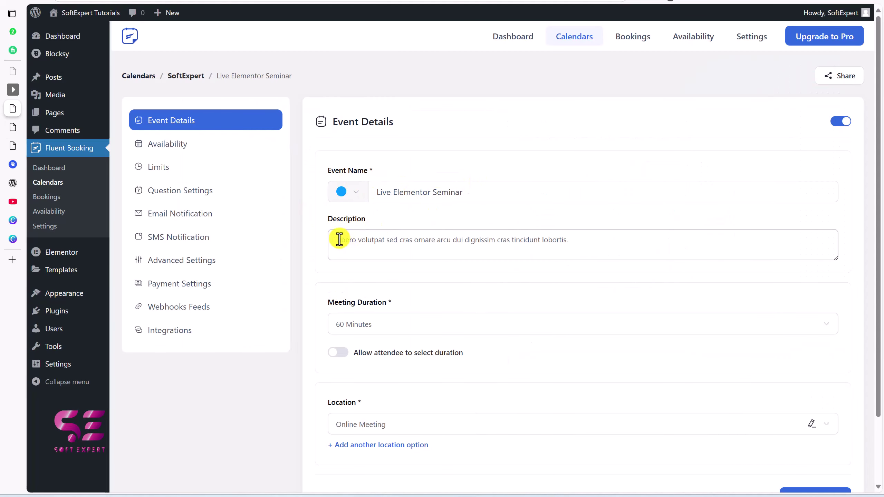
left_click_drag(340, 240, 425, 239)
key("alt+Tab")
key("alt+Tab")
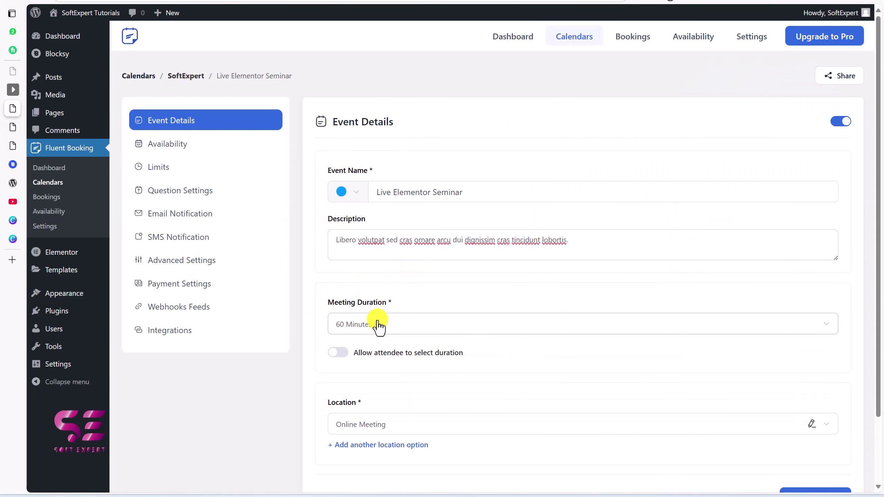
key("alt+Tab")
key("alt+Tab")
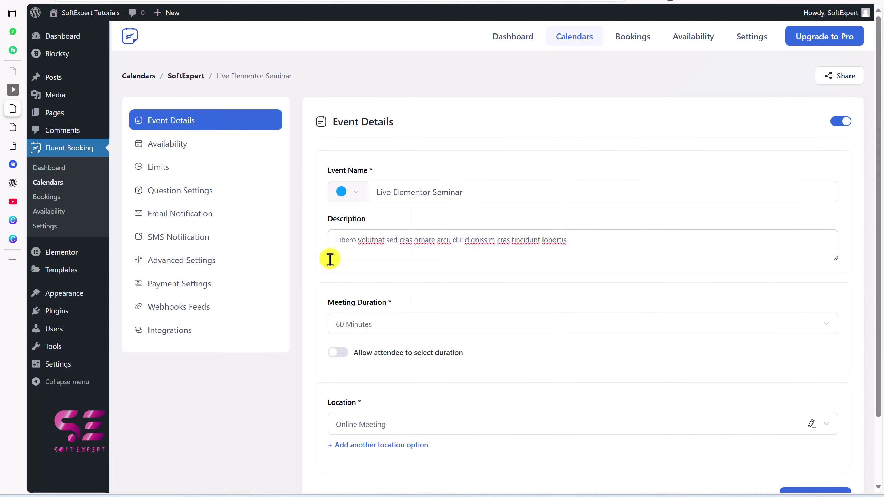
left_click(351, 324)
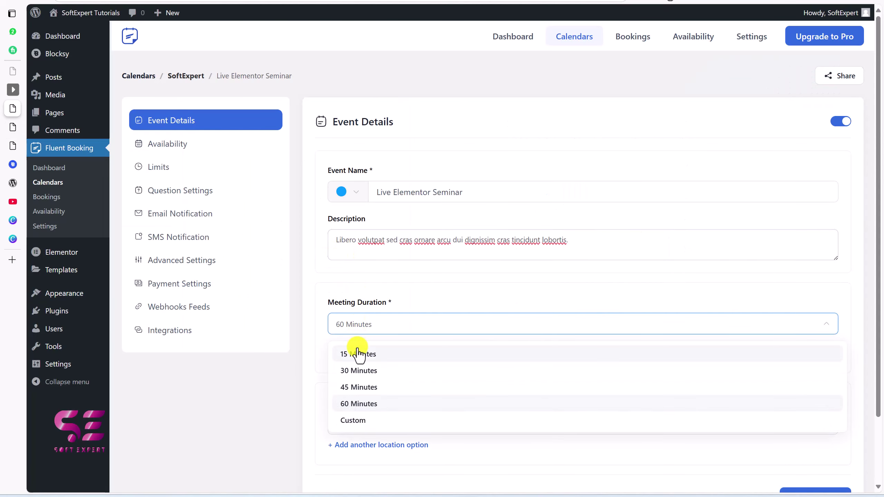
left_click(358, 370)
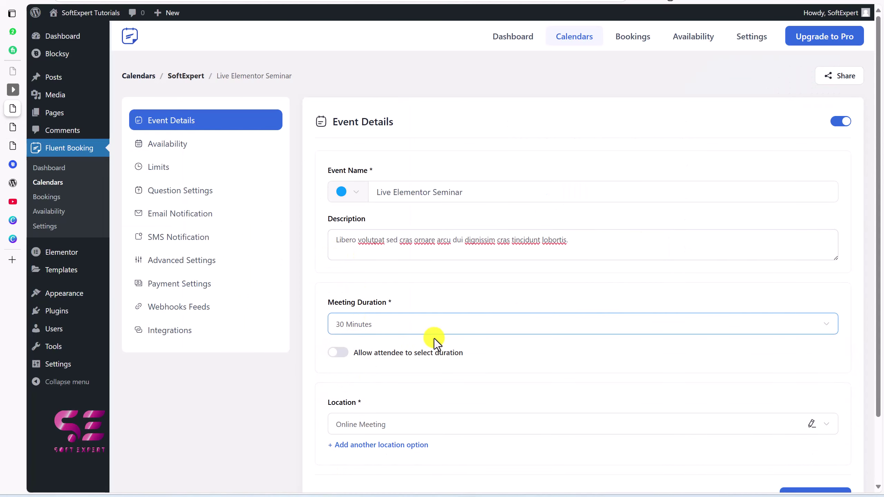
Enable attendee duration selection to see its duration fields, and disable it again.
scroll(435, 343, "down", 3)
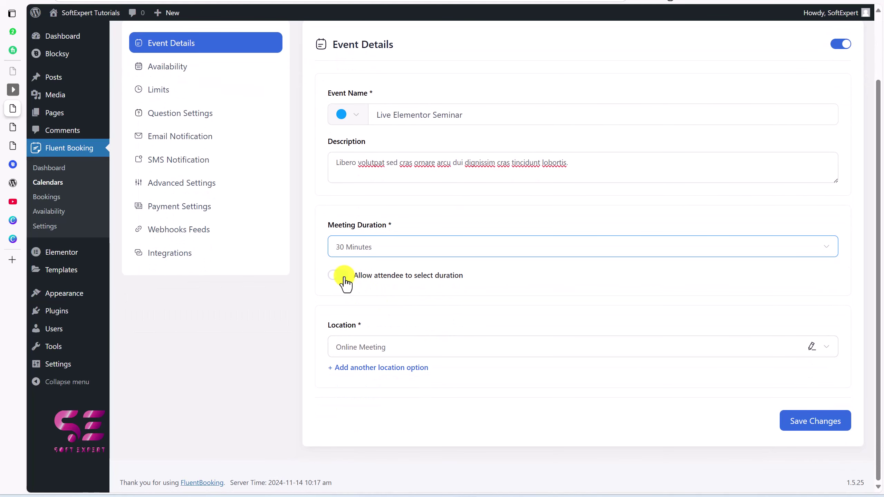
left_click(340, 325)
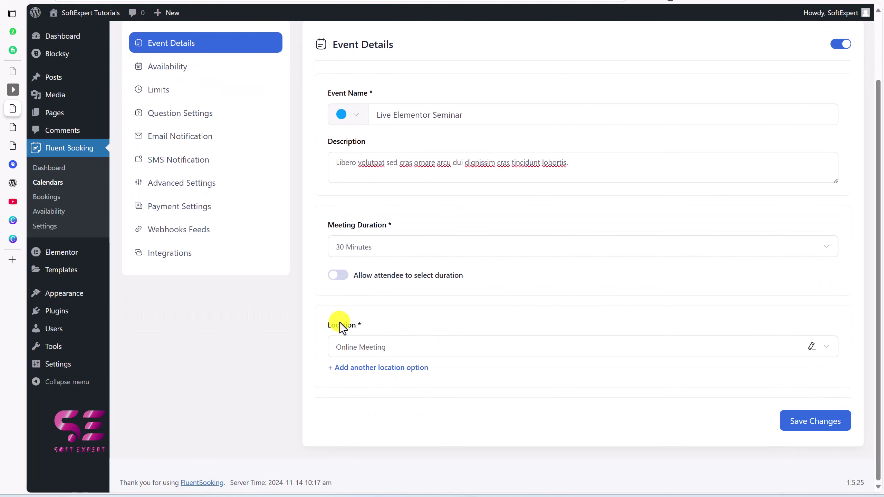
left_click(339, 275)
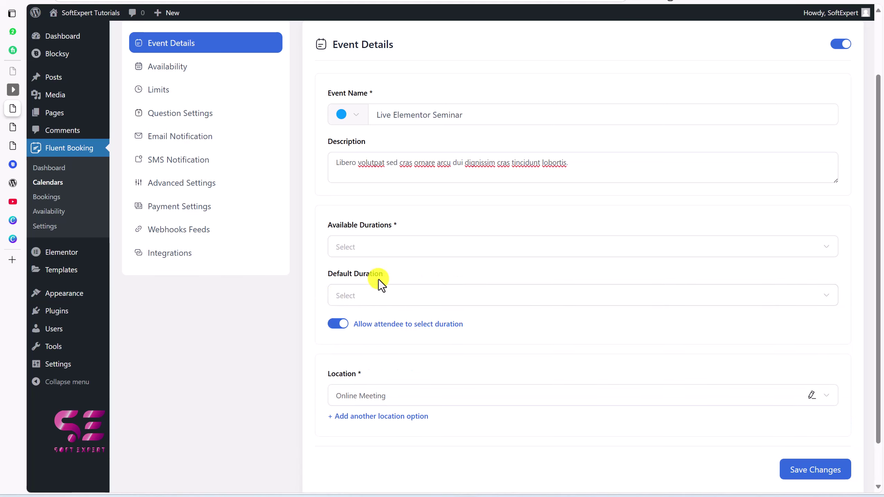
left_click(341, 324)
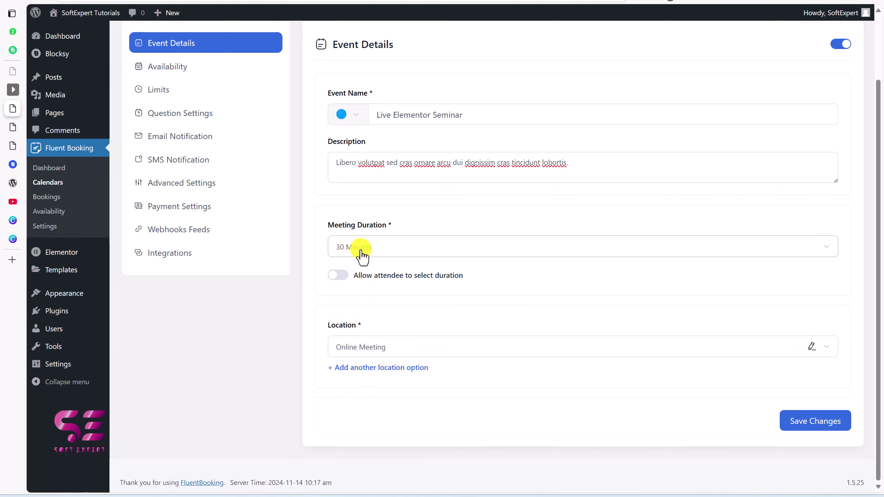
Examine the location types offered for the event and keep Online Meeting.
left_click(355, 346)
left_click(319, 344)
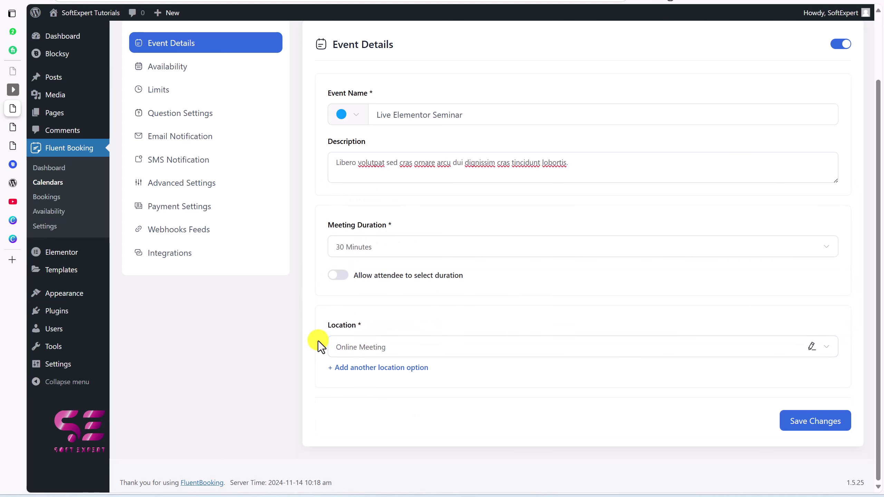
left_click(357, 346)
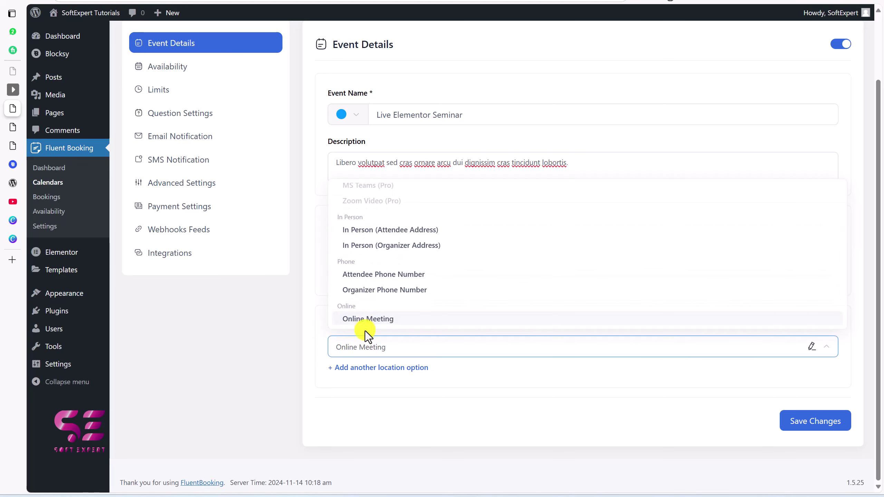
left_click(319, 337)
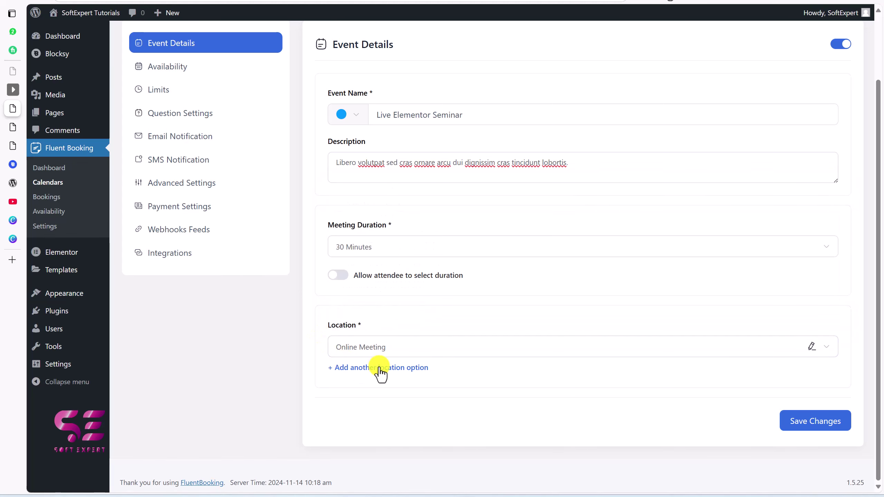
scroll(380, 372, "up", 1)
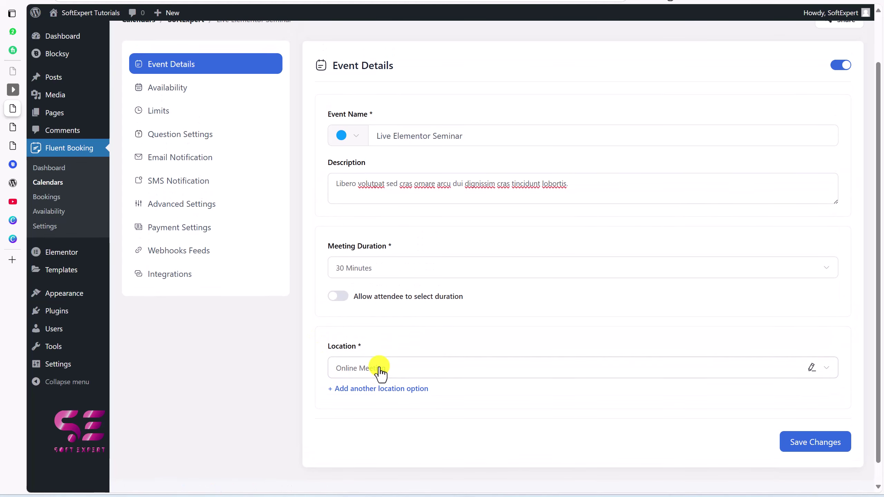
Review the event's availability settings and open its Weekly Hours schedule for editing.
left_click(168, 88)
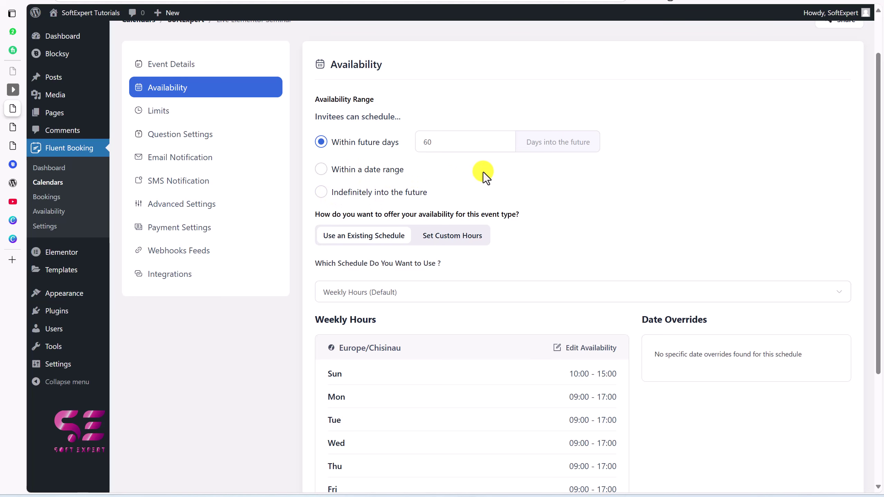
scroll(357, 188, "down", 5)
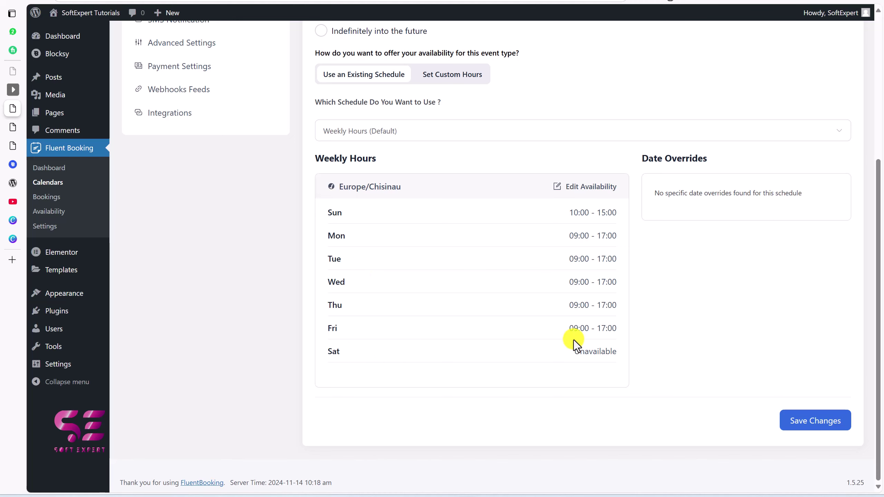
left_click(587, 188)
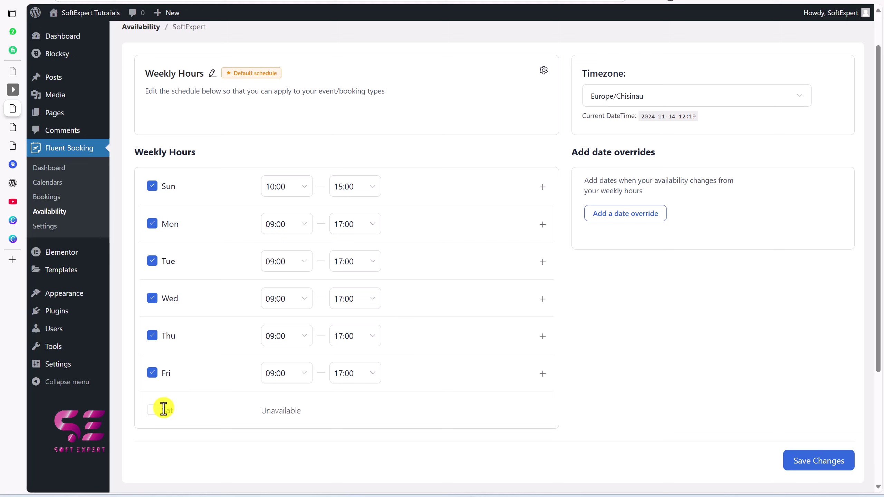
Make Saturday available in the weekly hours from 02:15 to 04:30.
left_click(152, 411)
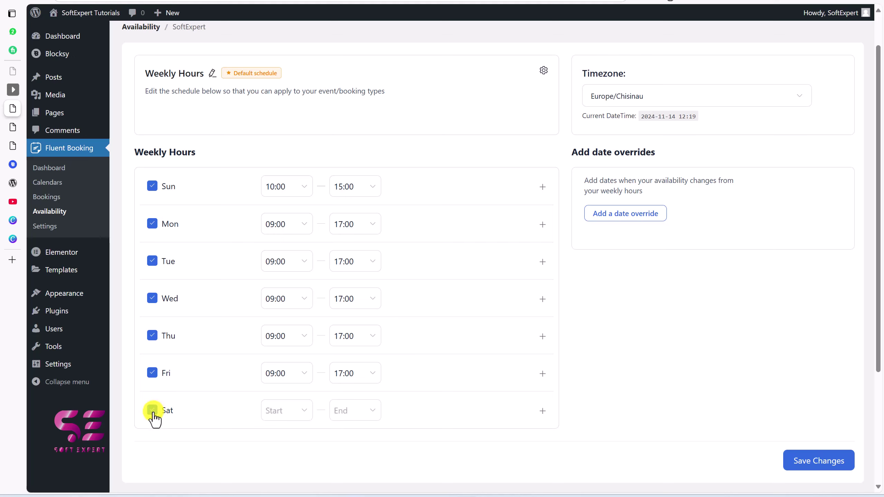
left_click(302, 411)
scroll(288, 361, "down", 2)
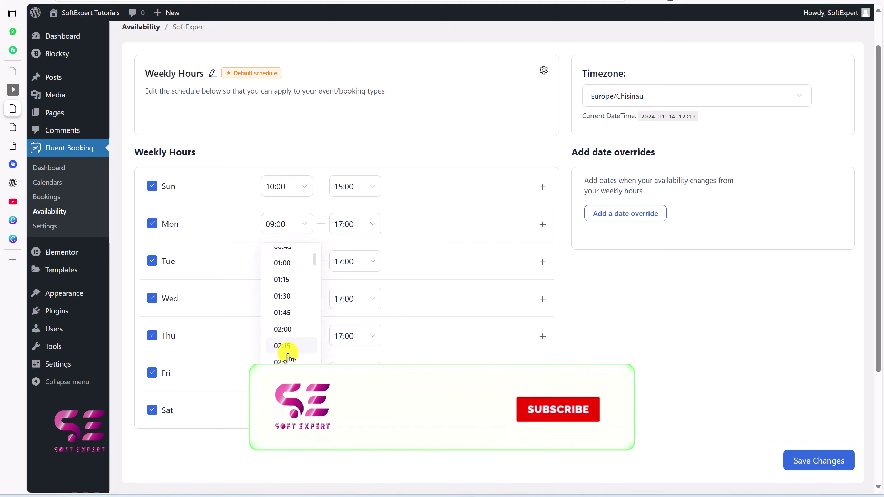
left_click(281, 346)
left_click(355, 411)
scroll(350, 318, "down", 3)
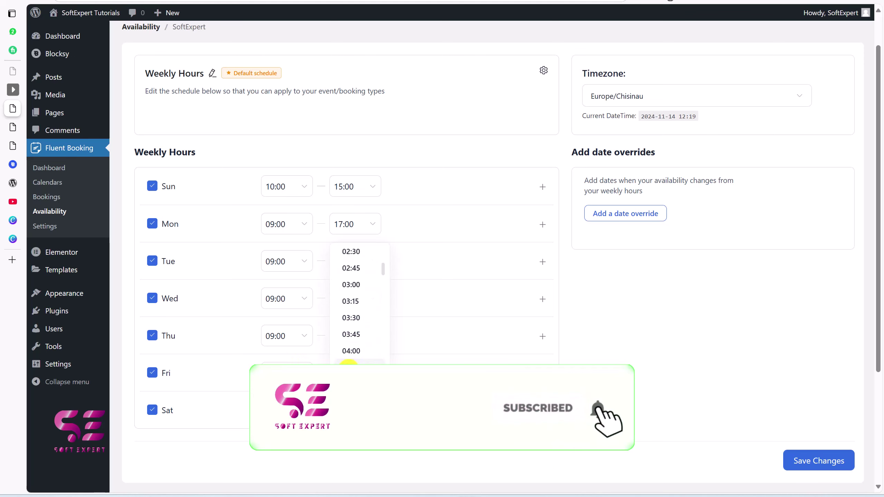
left_click(351, 384)
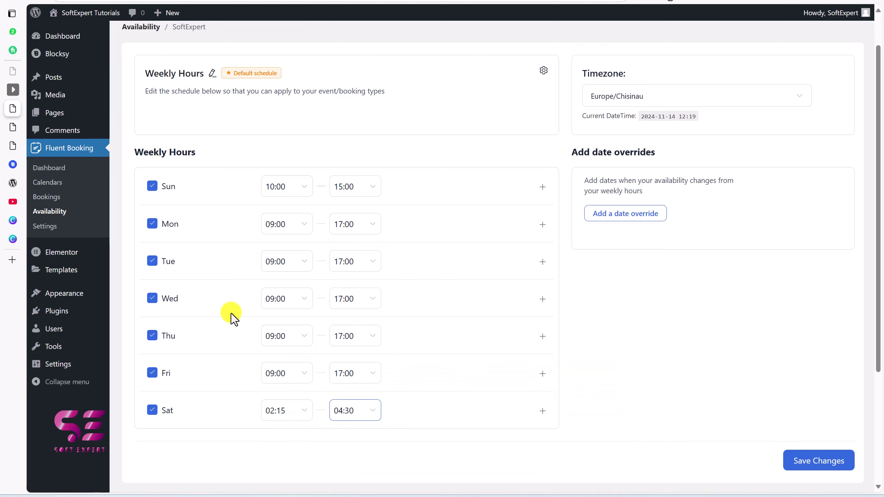
Mark Sunday as unavailable in the weekly hours and save the availability schedule.
left_click(152, 186)
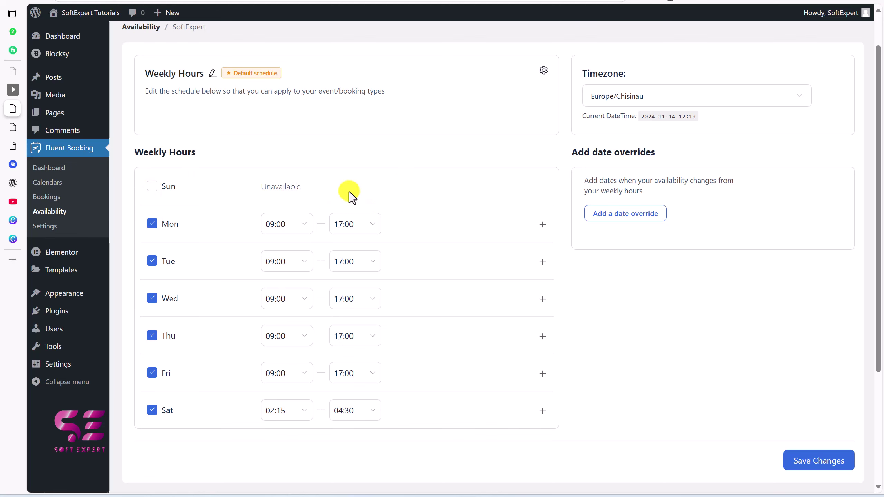
left_click(795, 464)
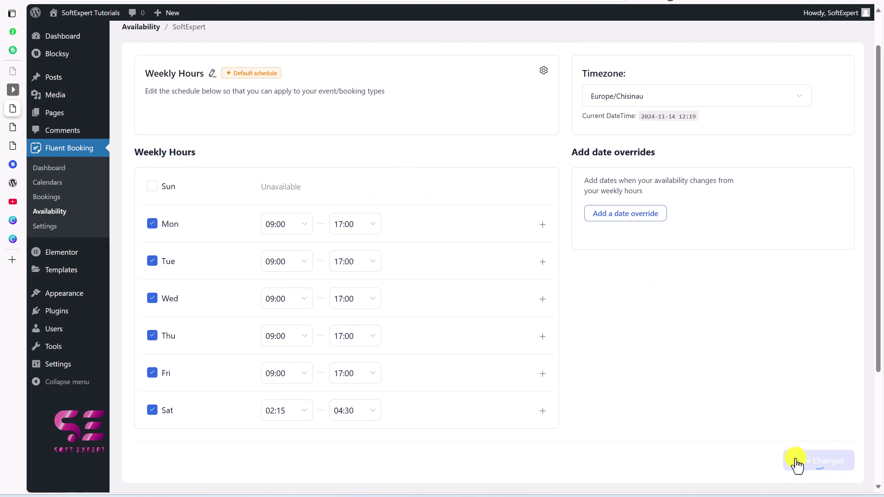
scroll(466, 285, "up", 2)
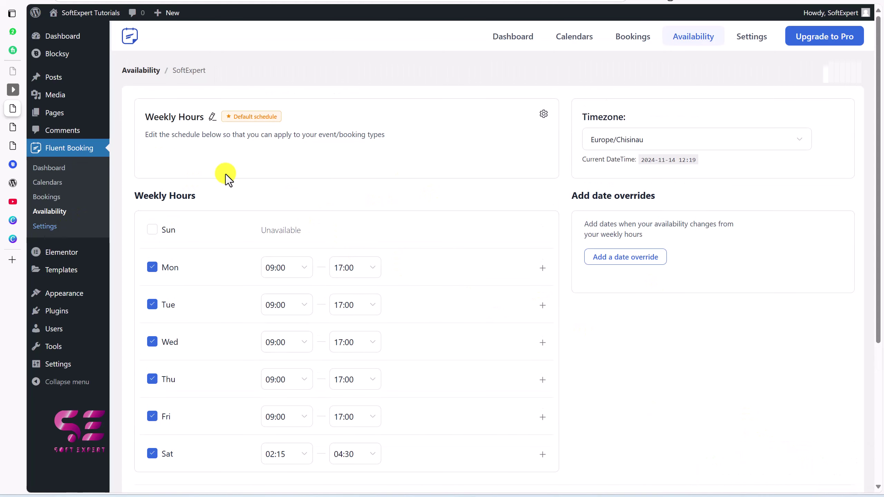
Set the calendar to start from Monday in Fluent Booking's general settings and save them.
left_click(76, 234)
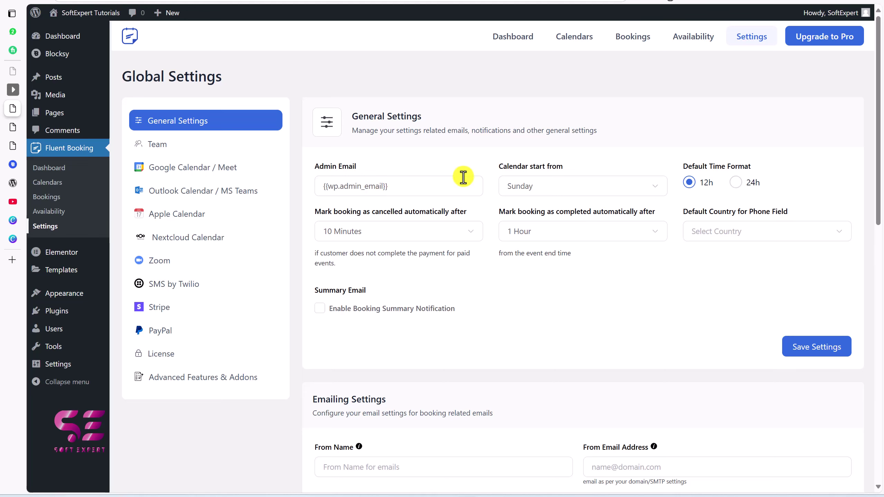
left_click(528, 189)
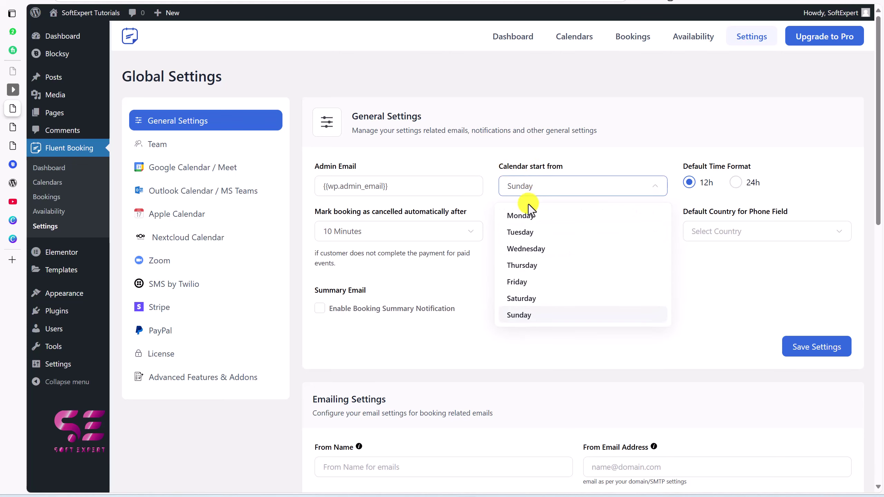
left_click(528, 213)
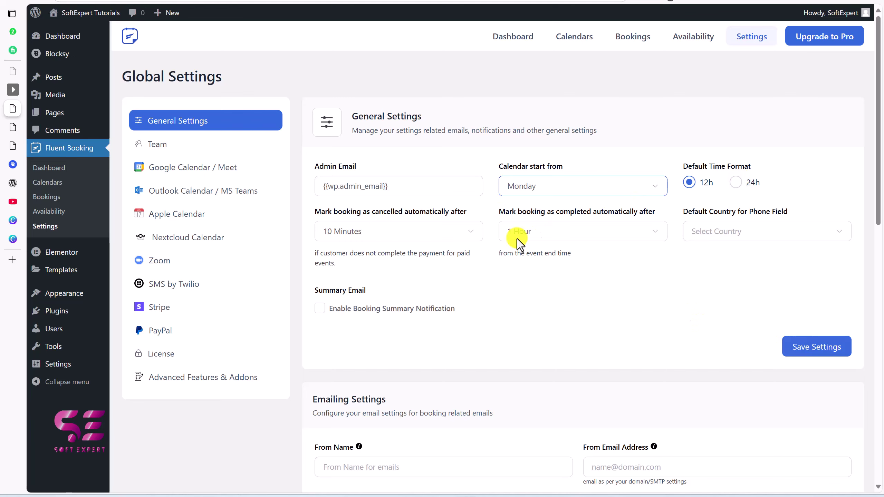
left_click(811, 351)
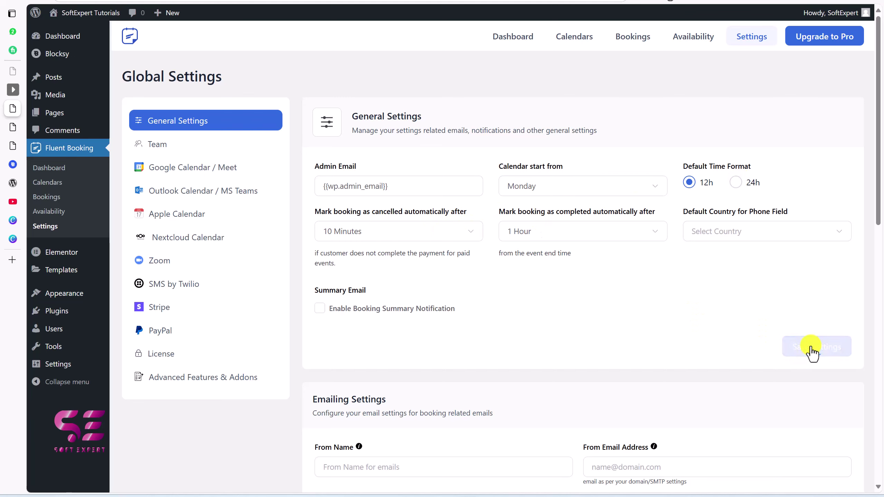
Look through the Google Calendar, Apple Calendar, Stripe and PayPal integration settings.
left_click(195, 171)
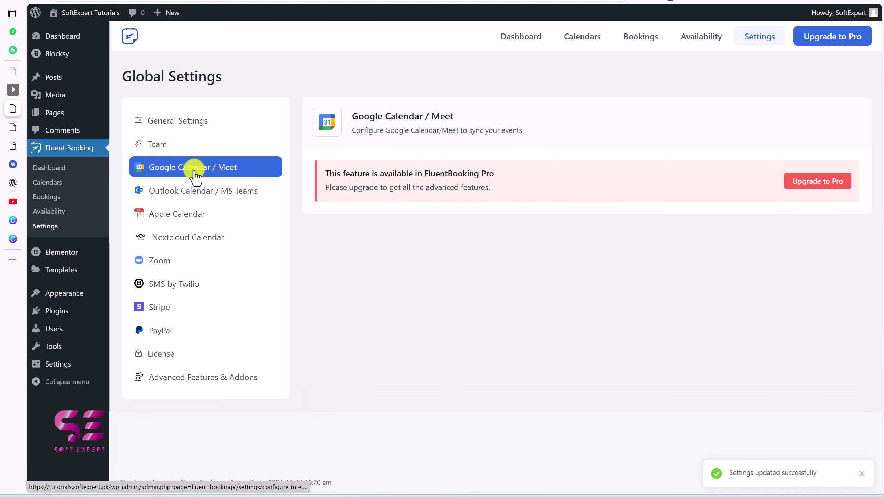
left_click(183, 211)
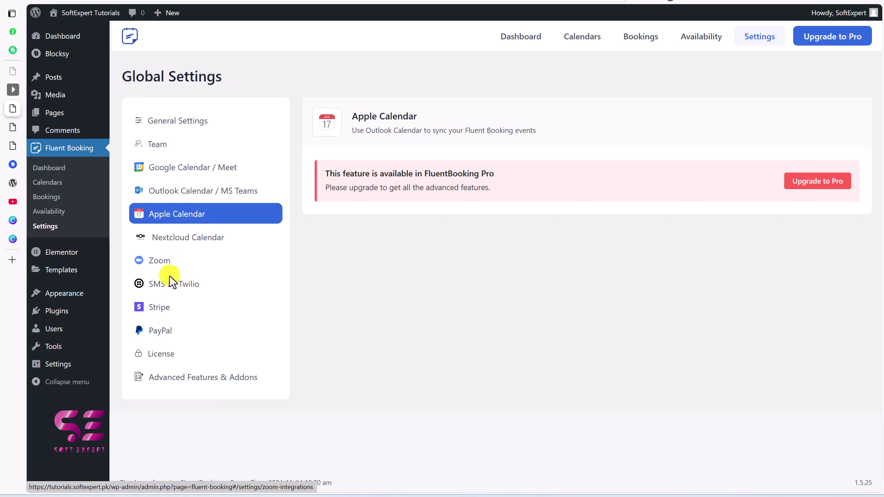
left_click(161, 308)
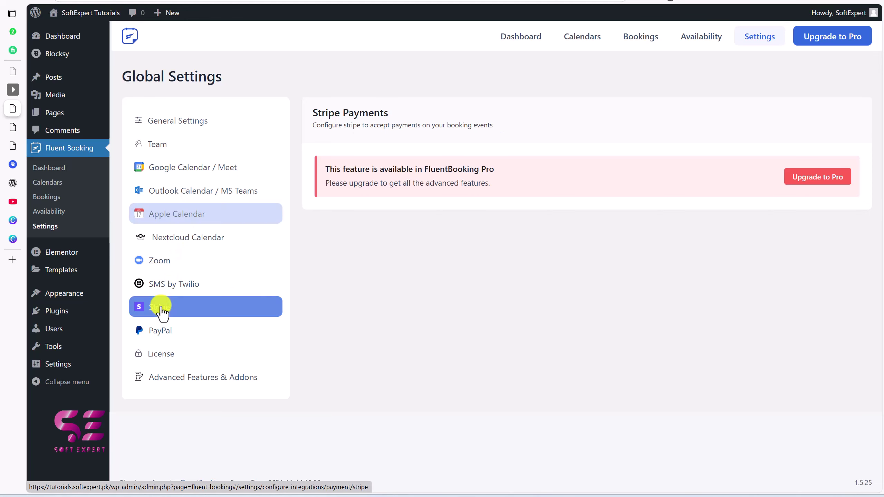
left_click(161, 333)
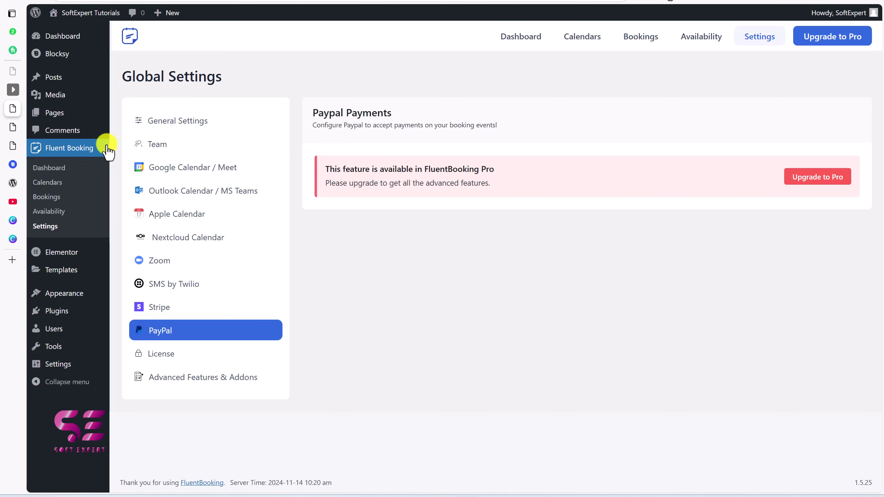
On the website's Book a Consultation form, choose November 15, 2024 at 01:00 PM and continue to the booking details.
key("ctrl+Tab")
scroll(589, 320, "down", 7)
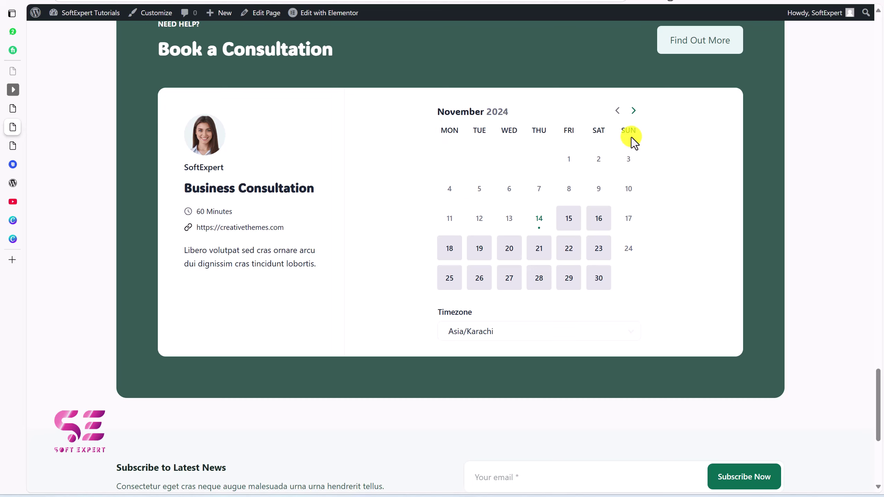
left_click_drag(186, 184, 306, 188)
left_click(563, 230)
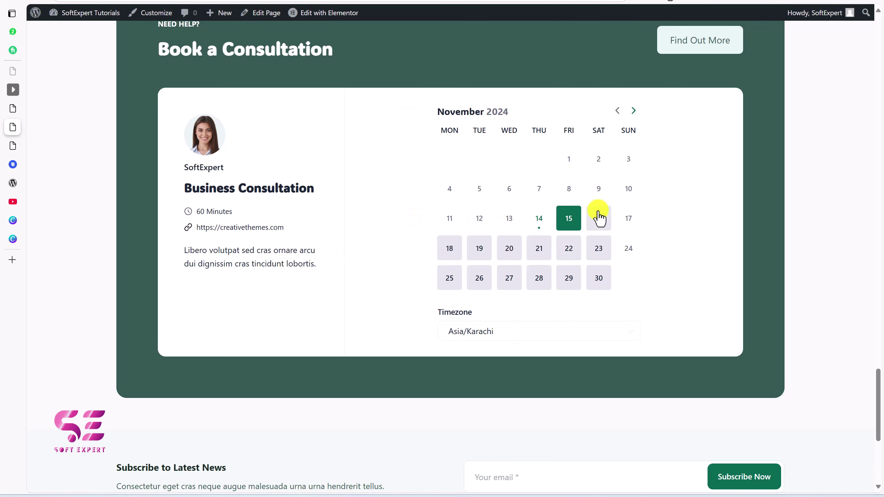
left_click(633, 190)
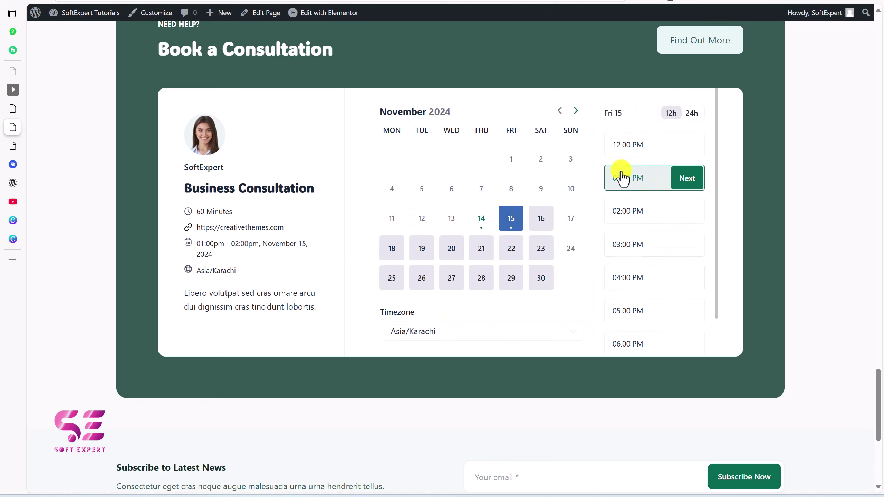
left_click(686, 181)
Enter Testing as the meeting's subject, keep the prefilled name and e-mail, and schedule the meeting.
left_click_drag(441, 170, 387, 171)
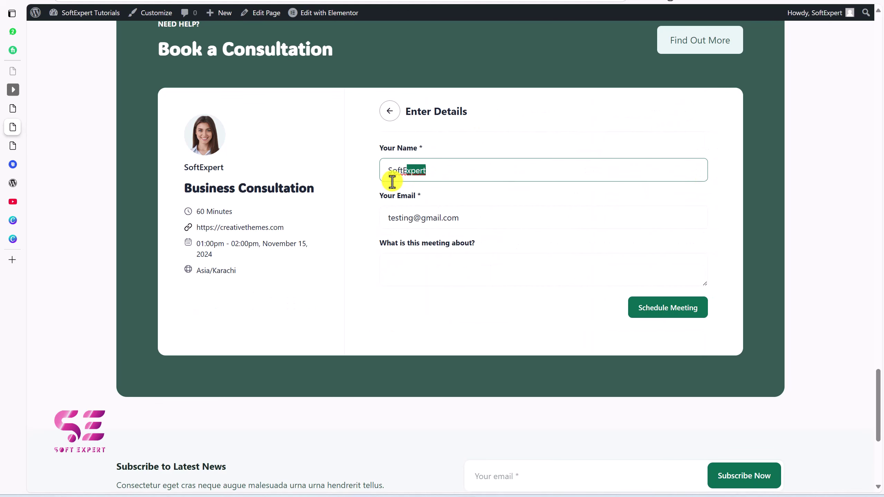
left_click(412, 257)
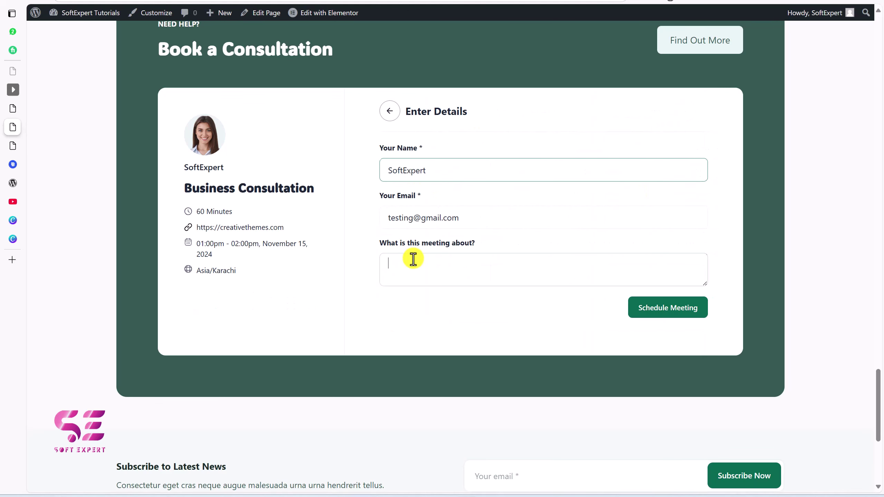
type("Testing")
key("shift+Tab")
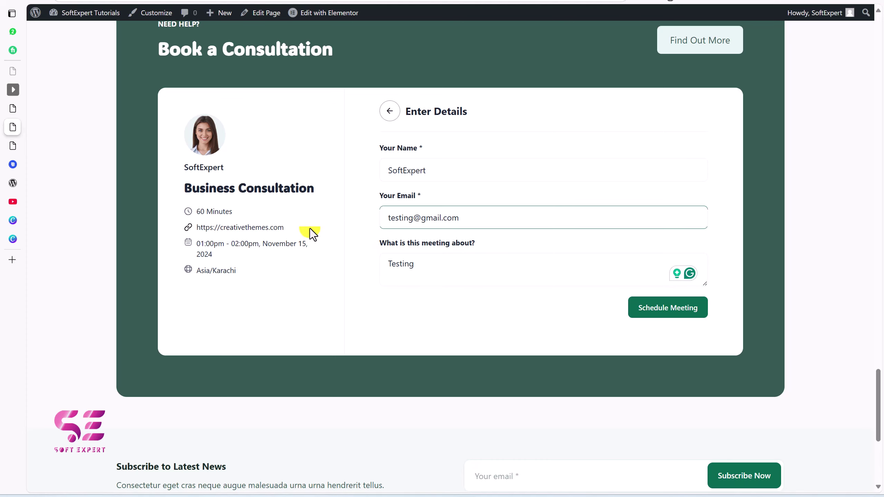
left_click(374, 257)
left_click(644, 308)
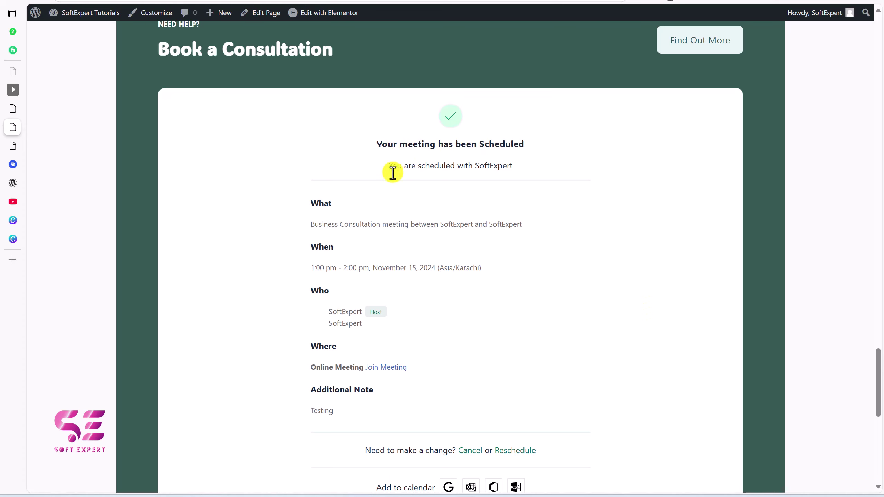
Review the scheduled meeting's confirmation details and its cancel, reschedule and add-to-calendar options.
scroll(347, 169, "down", 2)
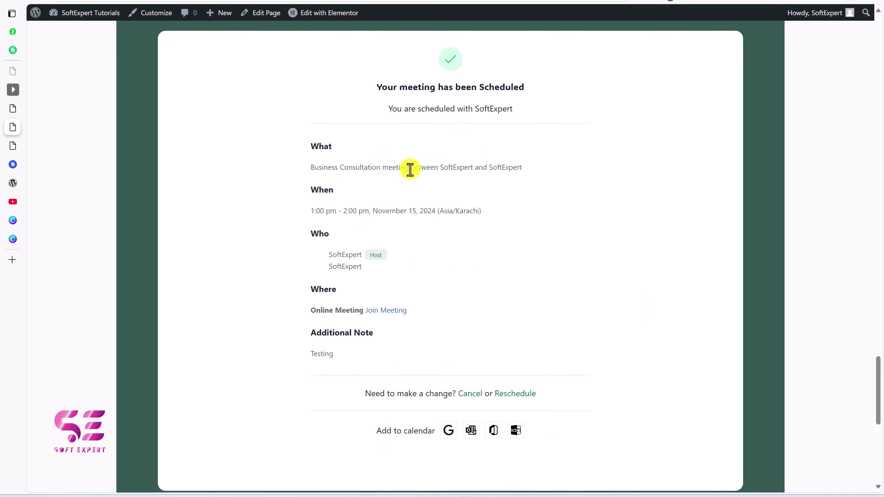
left_click_drag(410, 170, 446, 168)
left_click(447, 167)
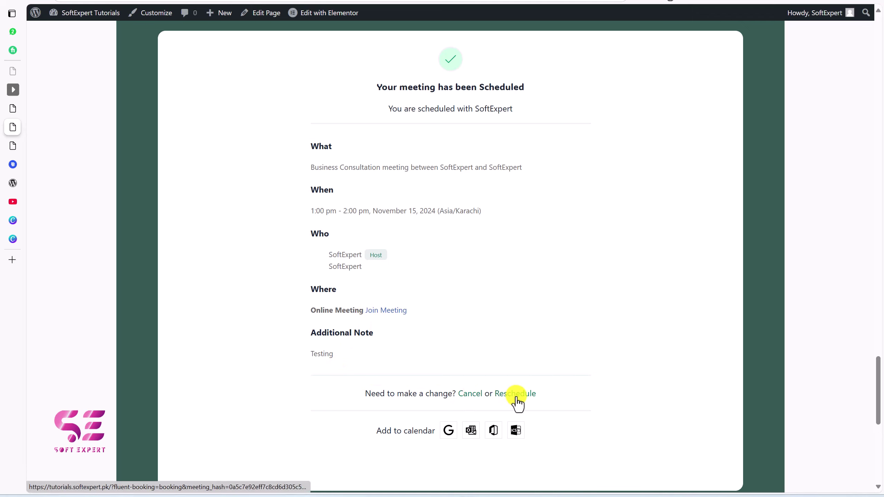
scroll(434, 277, "up", 2)
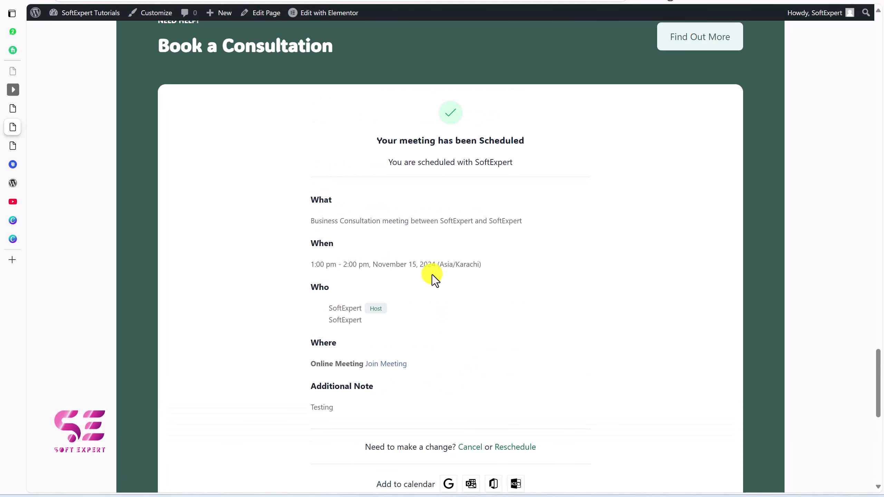
Return to Fluent Booking's dashboard, list all bookings and examine the new Business Consultation booking's details and message.
left_click(13, 108)
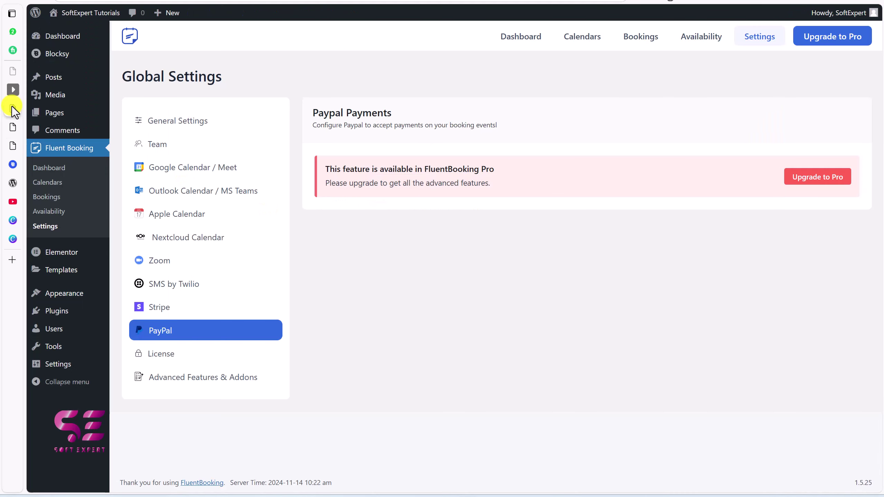
left_click(58, 182)
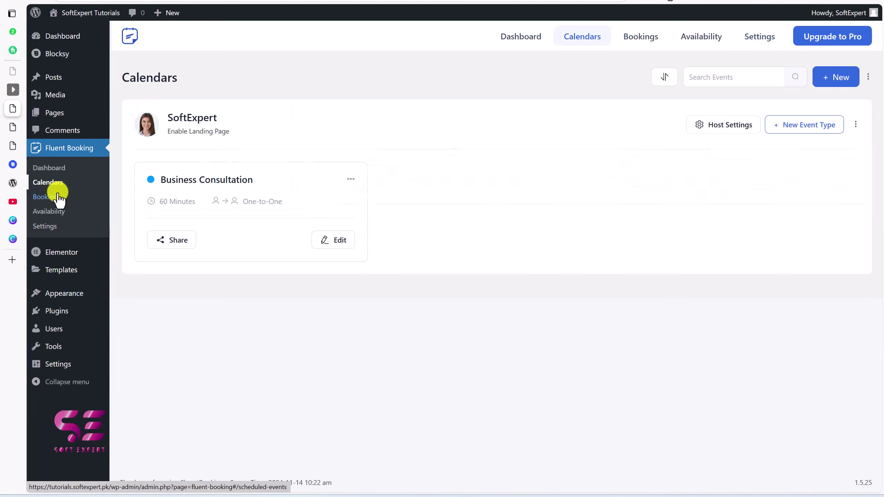
left_click(53, 169)
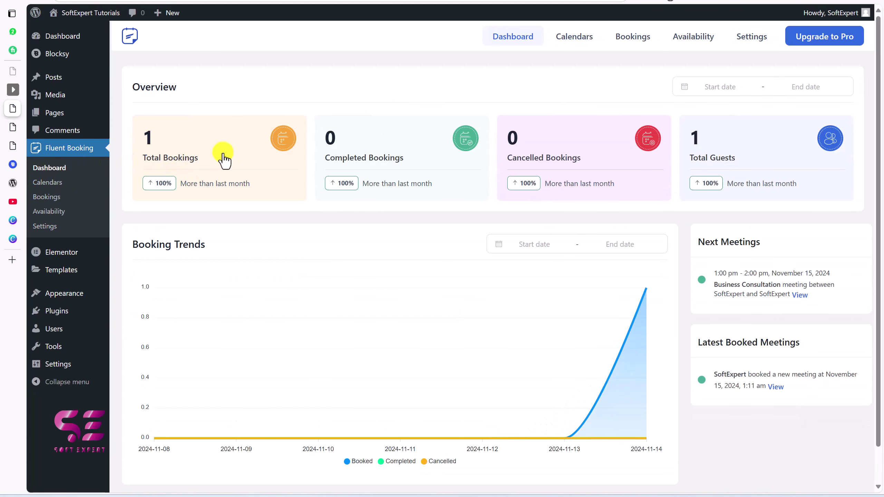
left_click(254, 162)
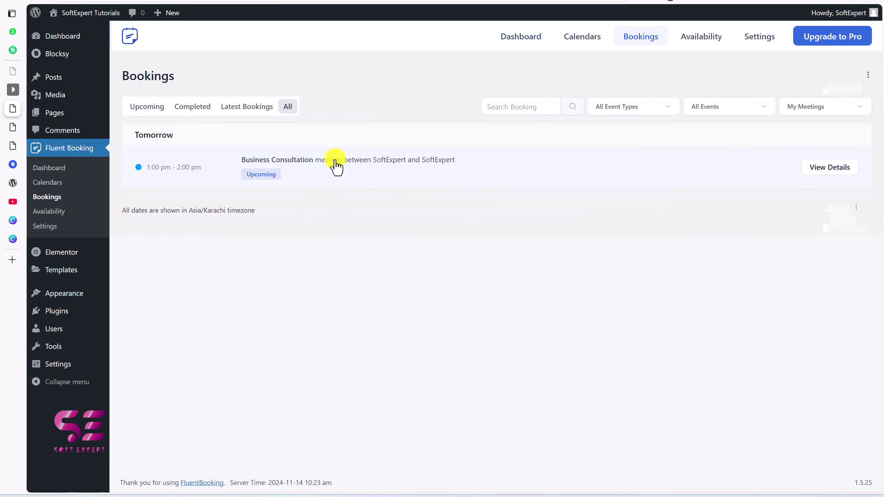
left_click(838, 168)
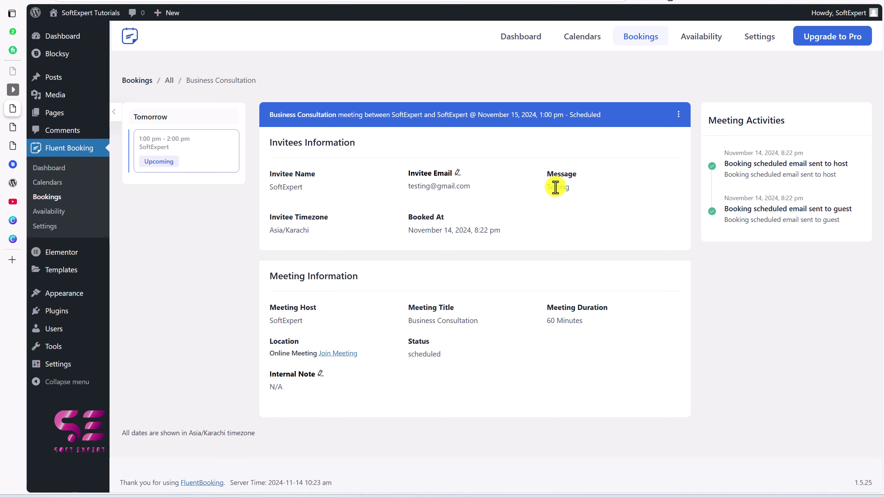
left_click_drag(550, 187, 586, 190)
left_click(585, 190)
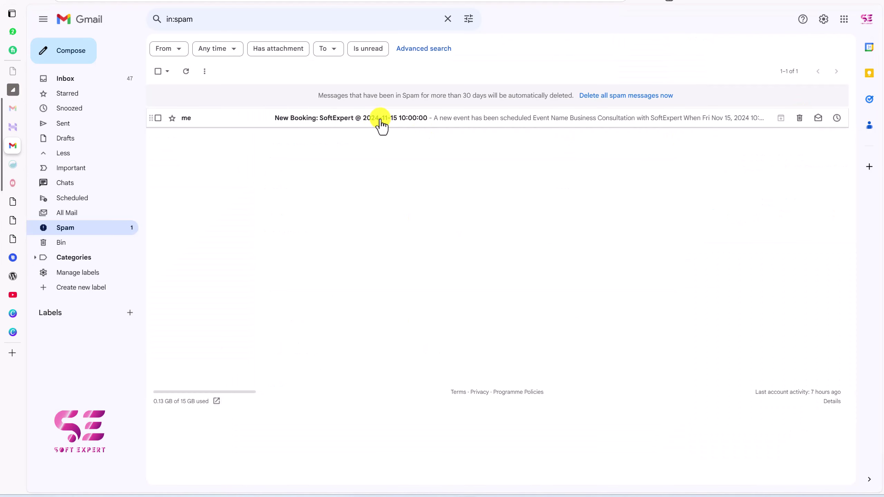
Read the New Booking notification e-mail in Gmail's spam folder.
left_click(351, 122)
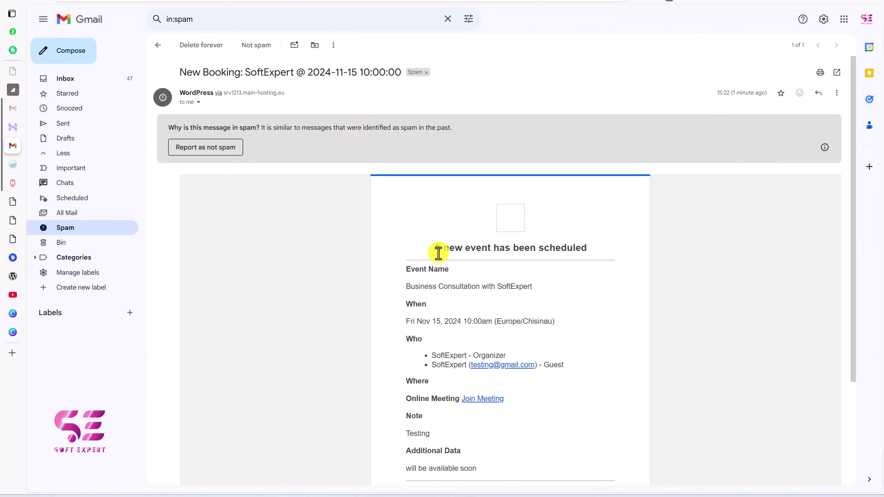
scroll(438, 253, "down", 1)
Switch back to the consulting website and review the finished homepage from its header downward.
left_click(39, 201)
left_click(40, 225)
scroll(263, 160, "up", 8)
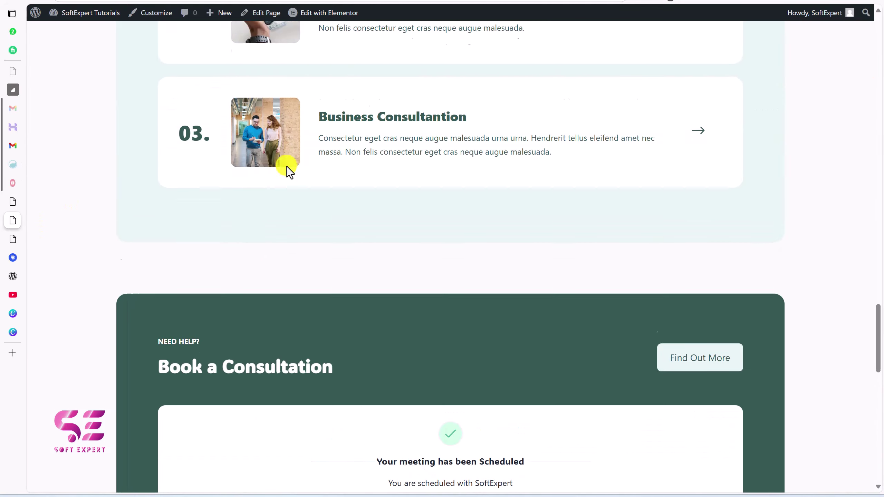
scroll(286, 168, "up", 15)
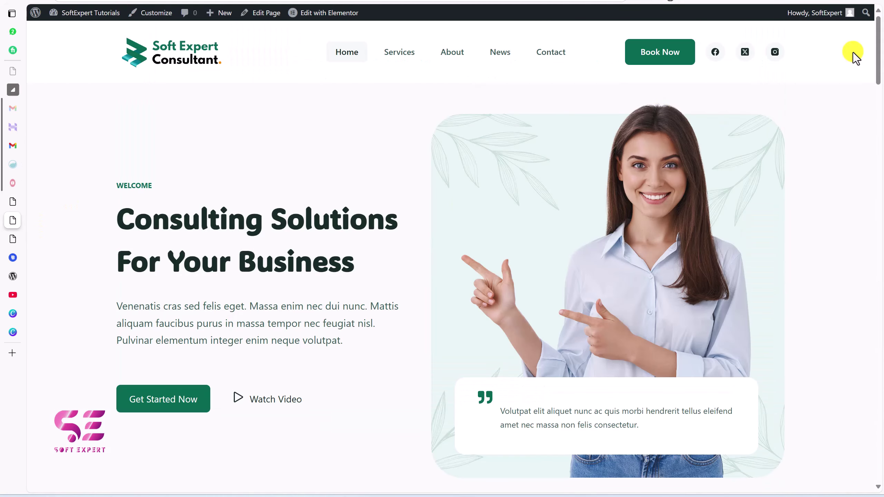
left_click_drag(878, 56, 878, 400)
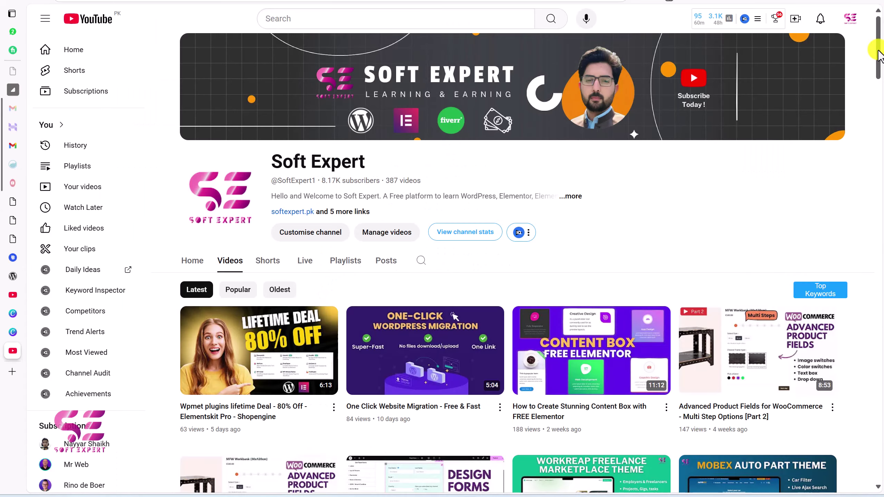
left_click_drag(878, 54, 880, 228)
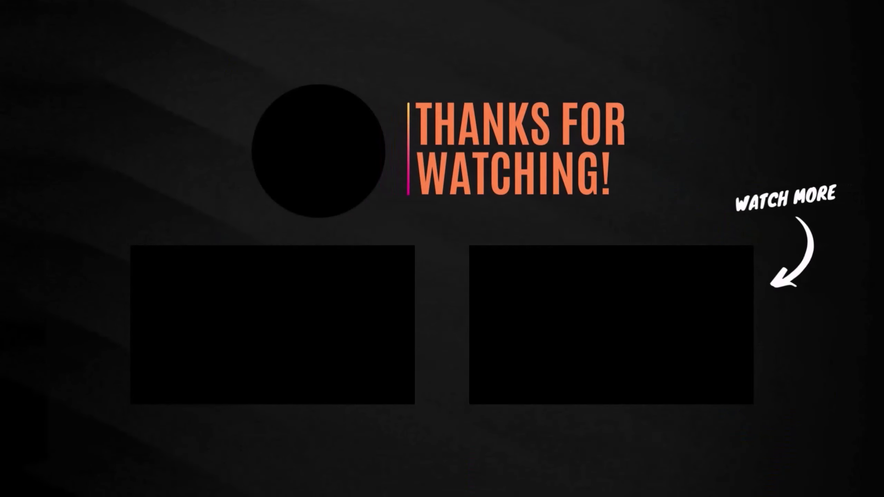